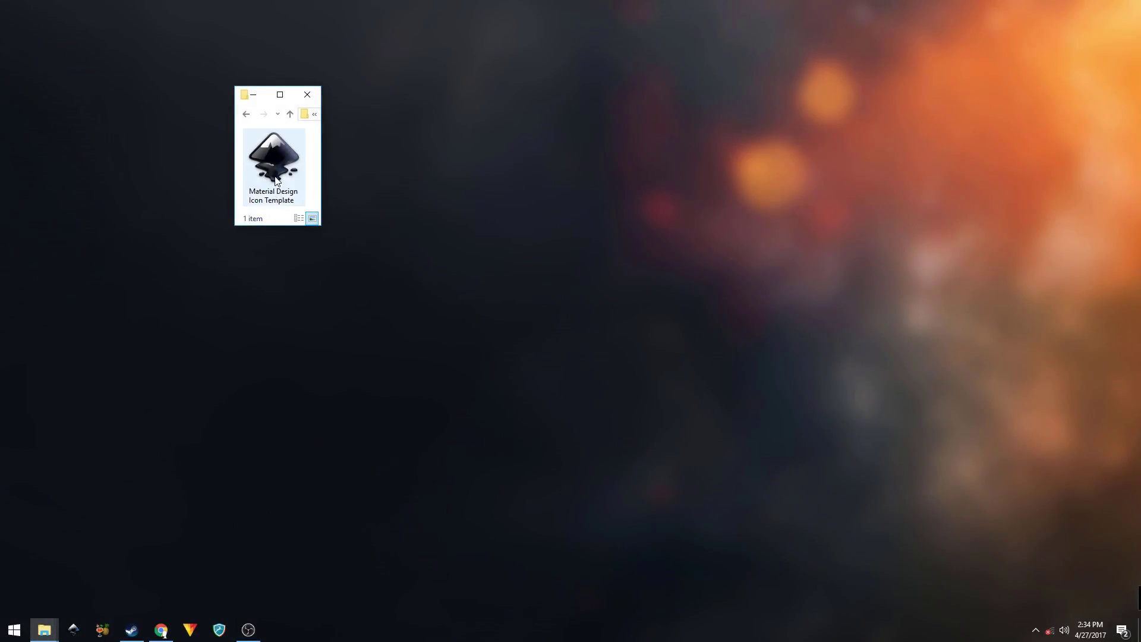
Open the Material Design Icon Template file and fit the whole page in the view
double_click(275, 176)
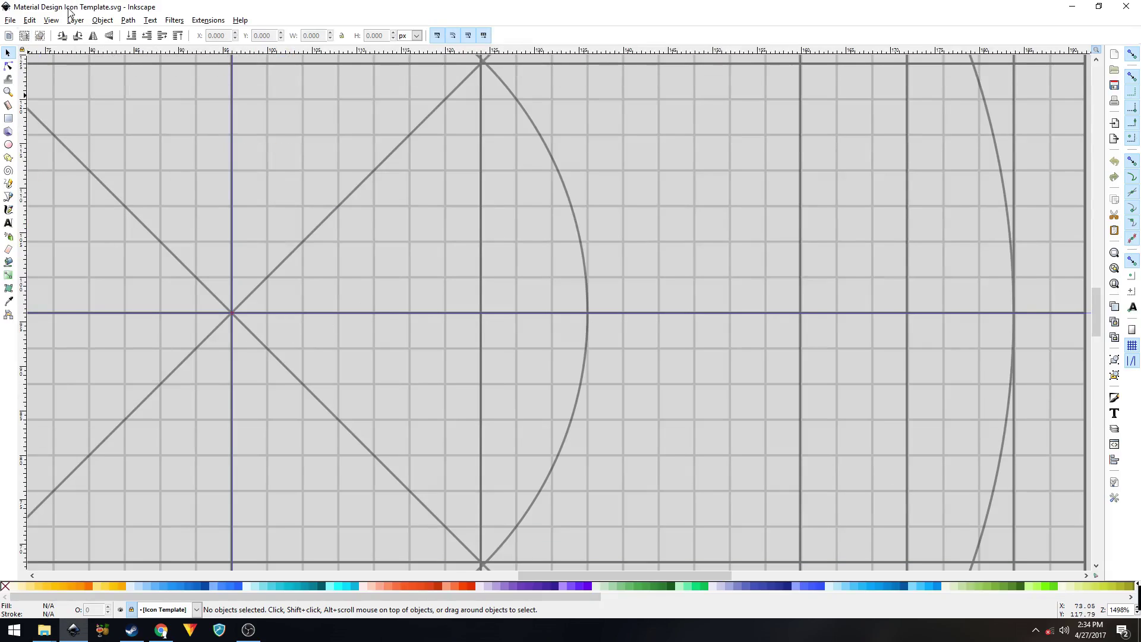
left_click(53, 23)
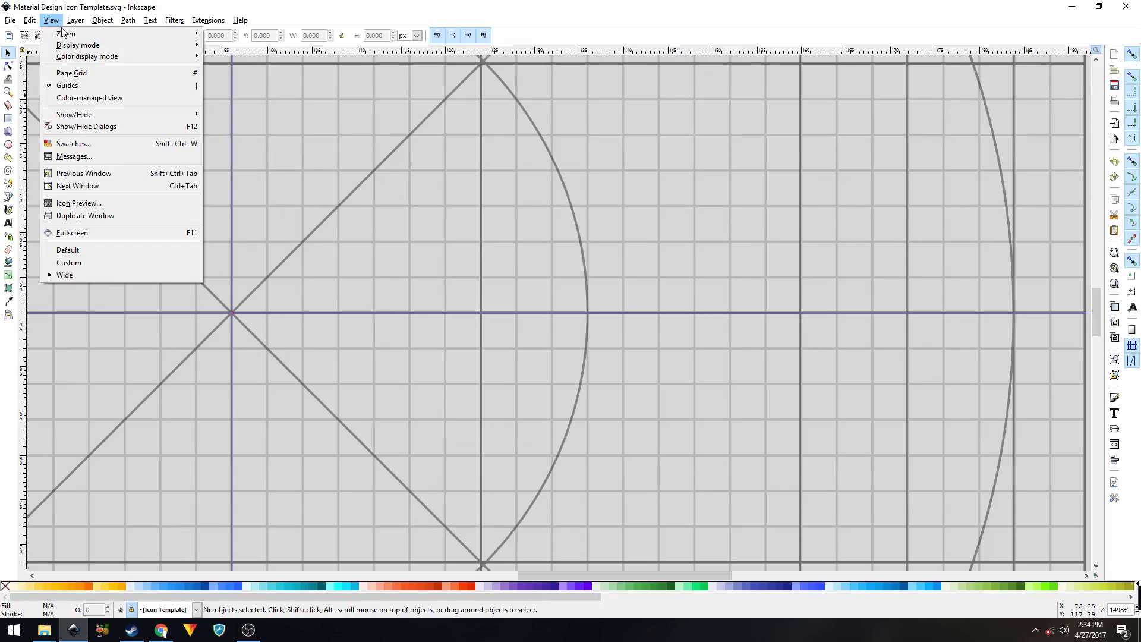
mouse_move(202, 33)
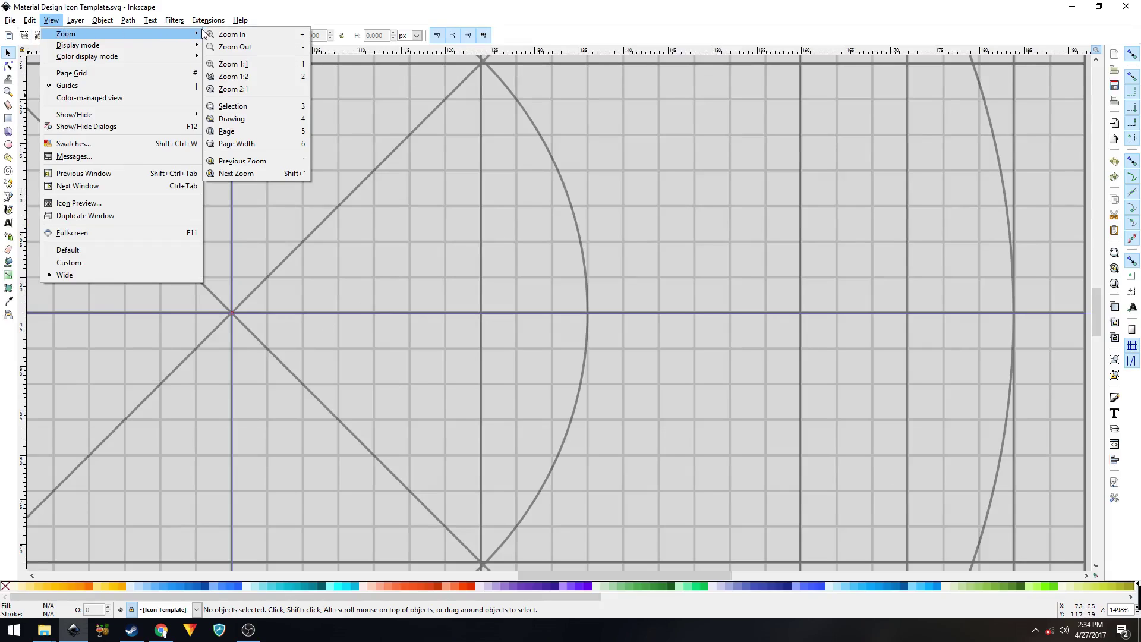
left_click(241, 132)
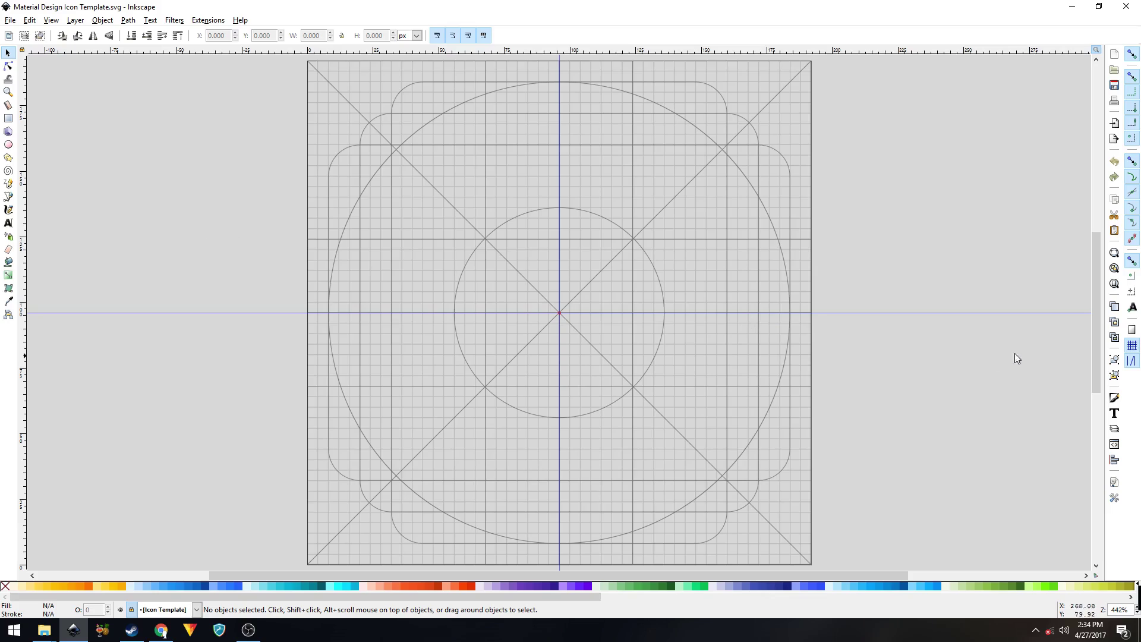
Open the Fill and Stroke, Align and Distribute, and Layers dialogs
left_click(1115, 398)
left_click(1115, 460)
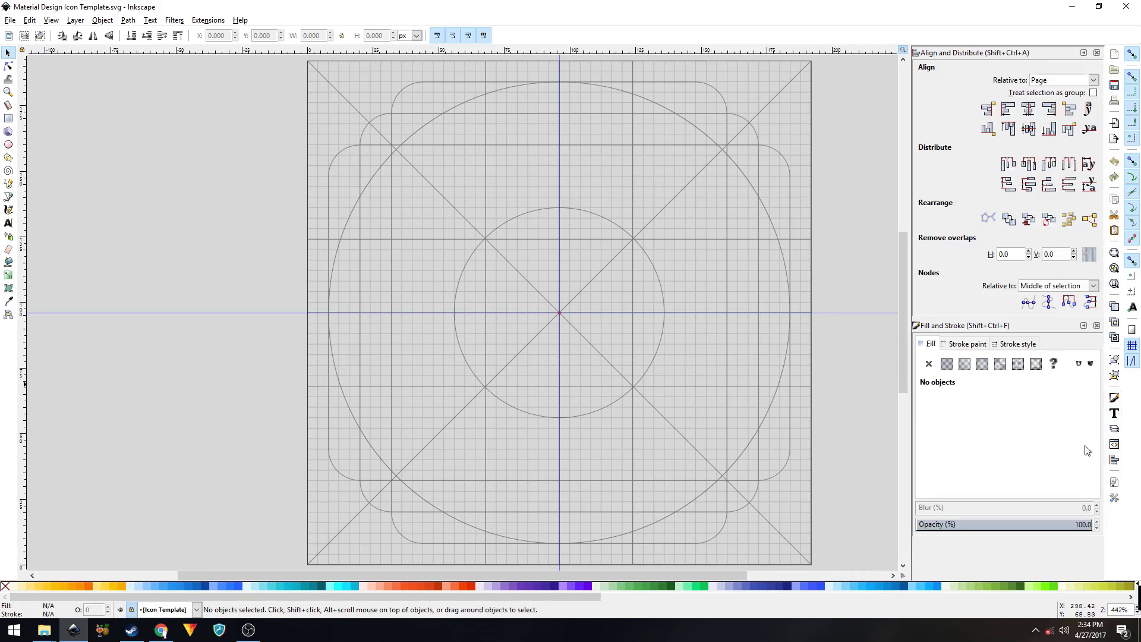
left_click(1115, 430)
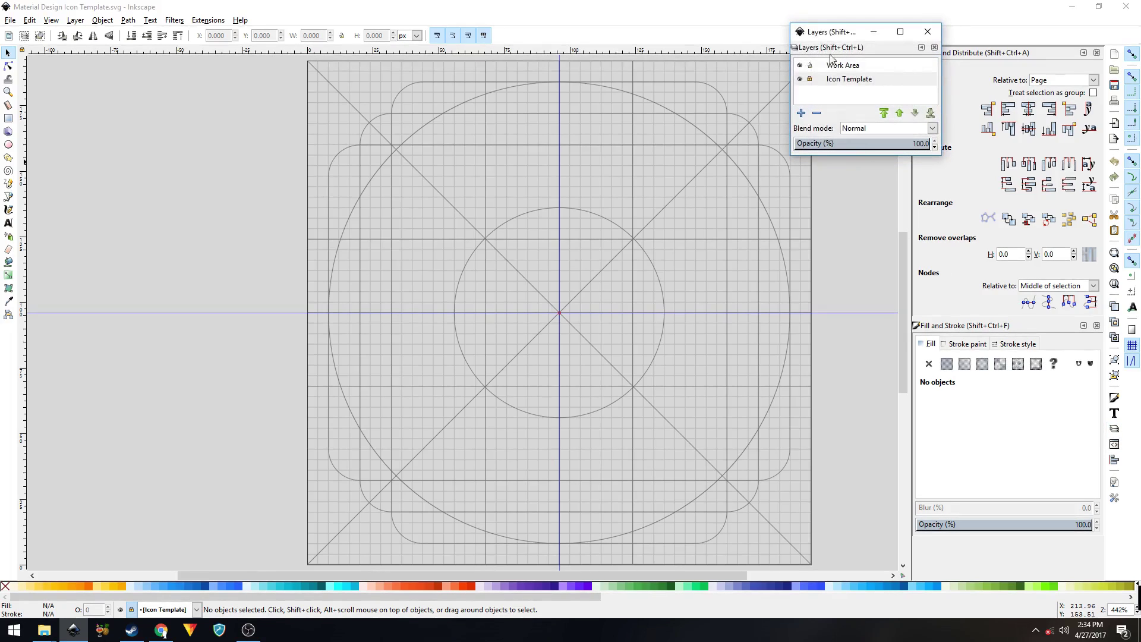
left_click_drag(836, 34, 761, 34)
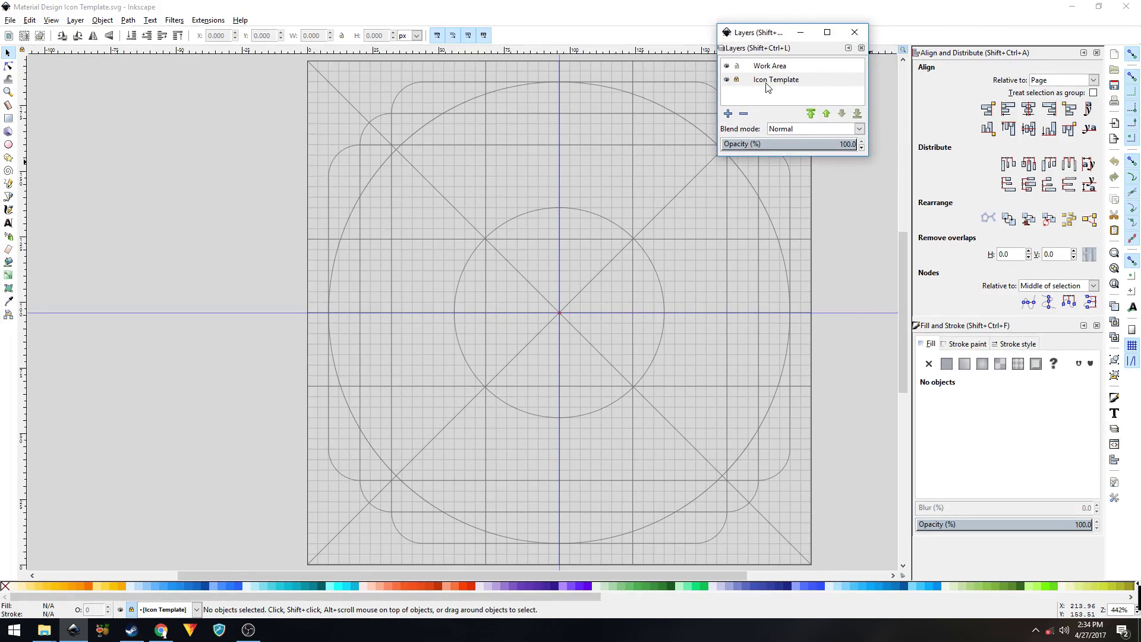
Check the Icon Template layer by trying to select its contents and toggling its visibility
left_click(771, 82)
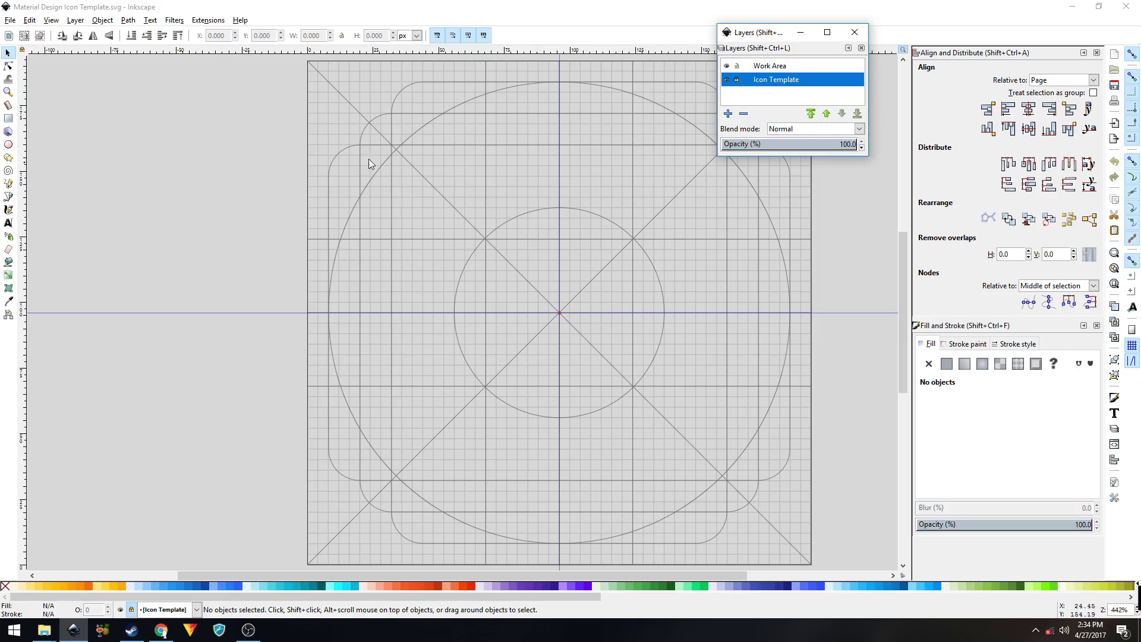
left_click_drag(298, 76, 437, 237)
left_click(773, 89)
left_click(726, 80)
left_click(726, 79)
left_click(726, 79)
left_click(726, 80)
Make Work Area the current layer and close the Layers dialog
left_click(765, 68)
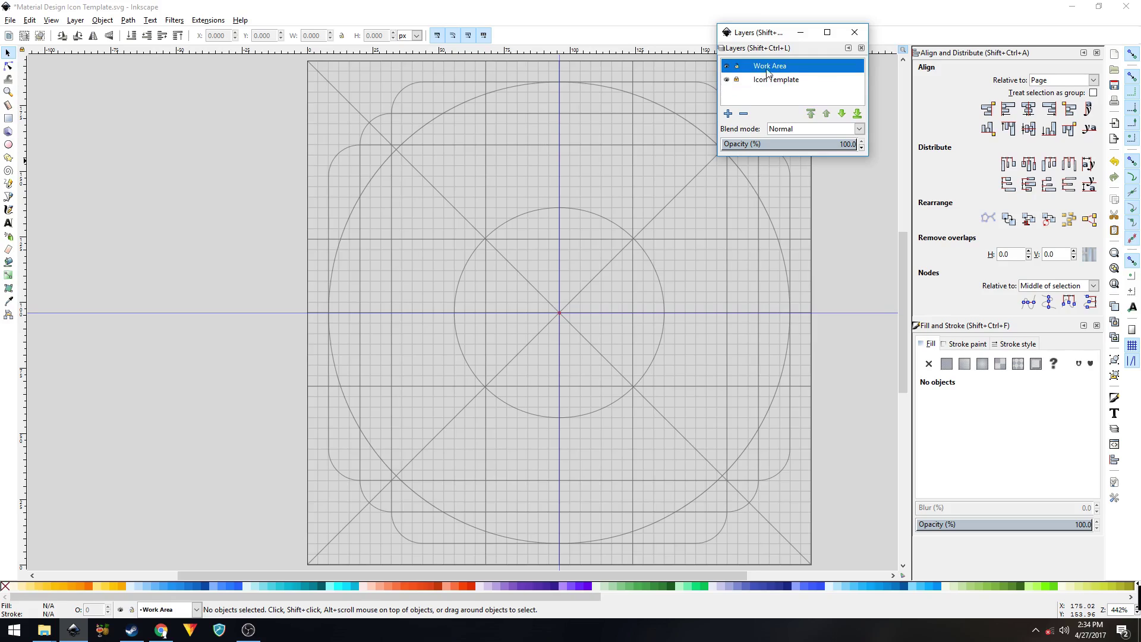
left_click(854, 32)
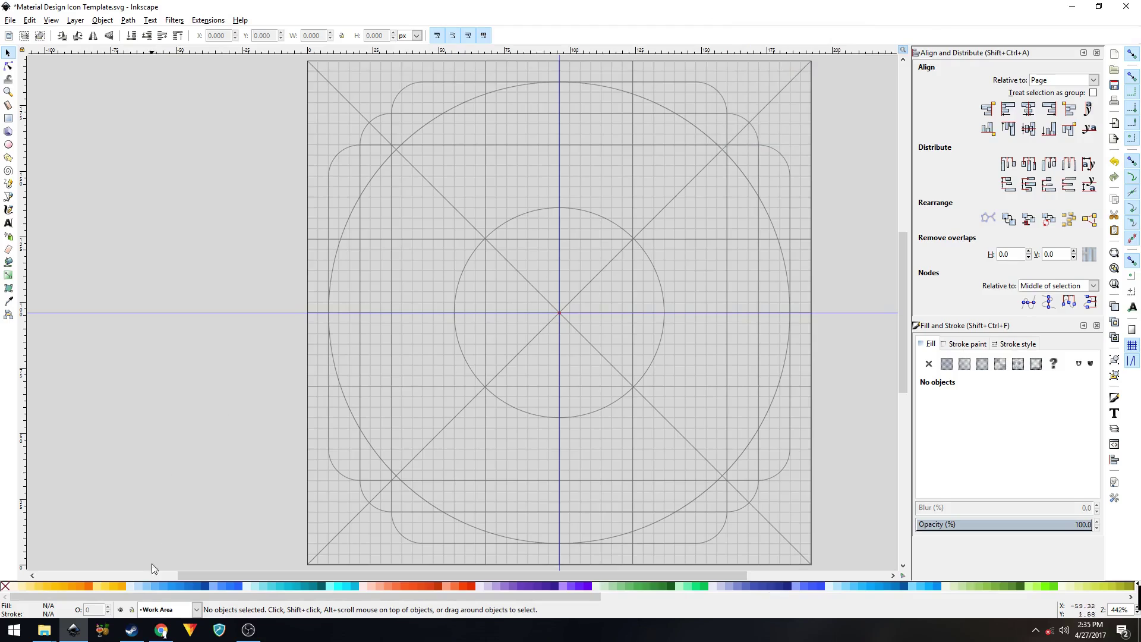
left_click(173, 612)
left_click(174, 612)
Toggle snapping off and back on
left_click(1133, 55)
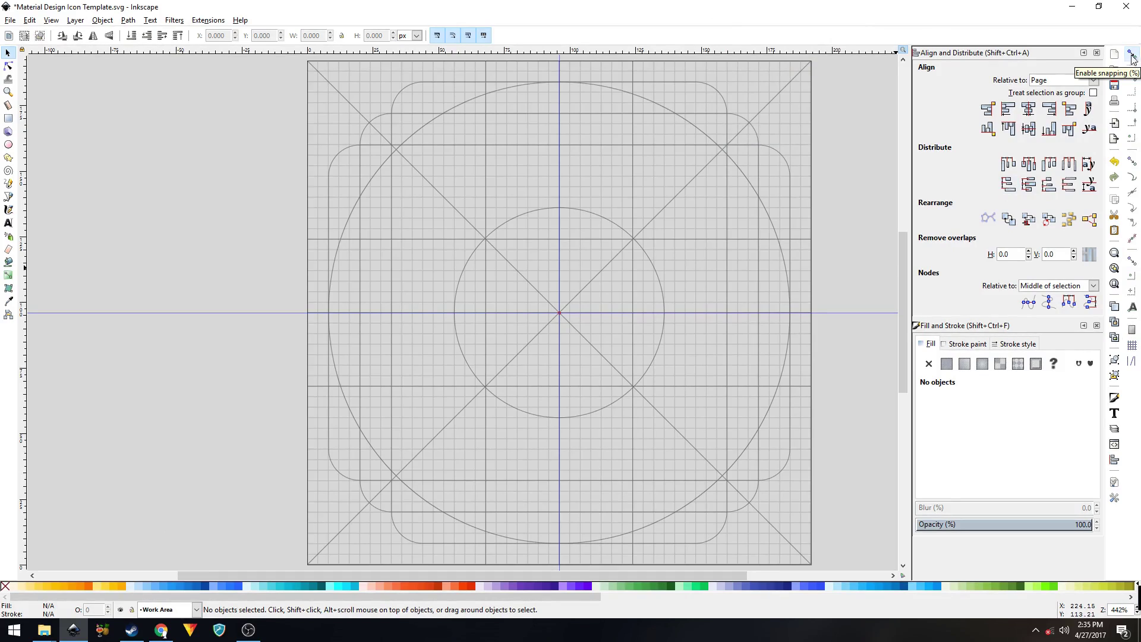
left_click(1133, 56)
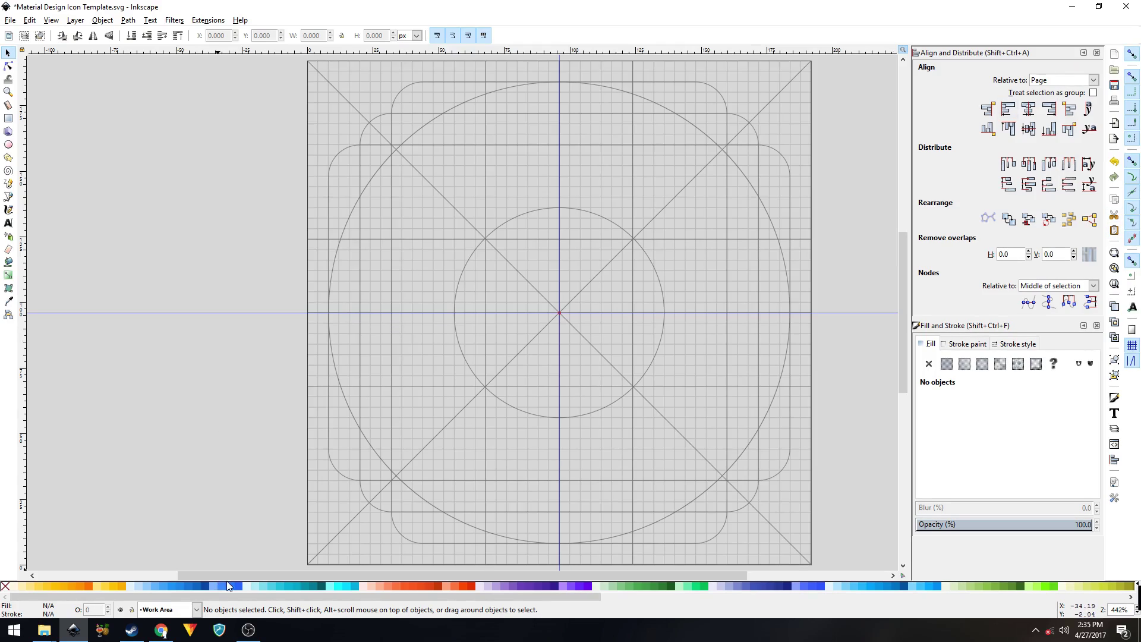
left_click_drag(234, 575, 280, 570)
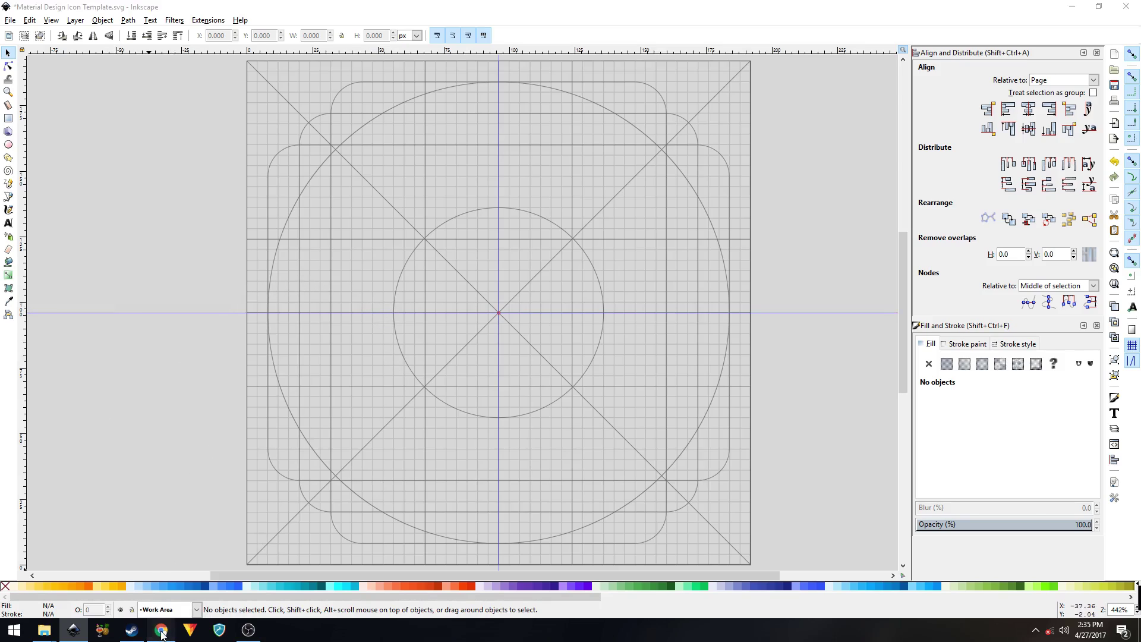
Switch to the Material Design guidelines in Chrome and examine the dimensions of the square, circle and rectangle keyline shapes
left_click(161, 629)
scroll(679, 355, "down", 5)
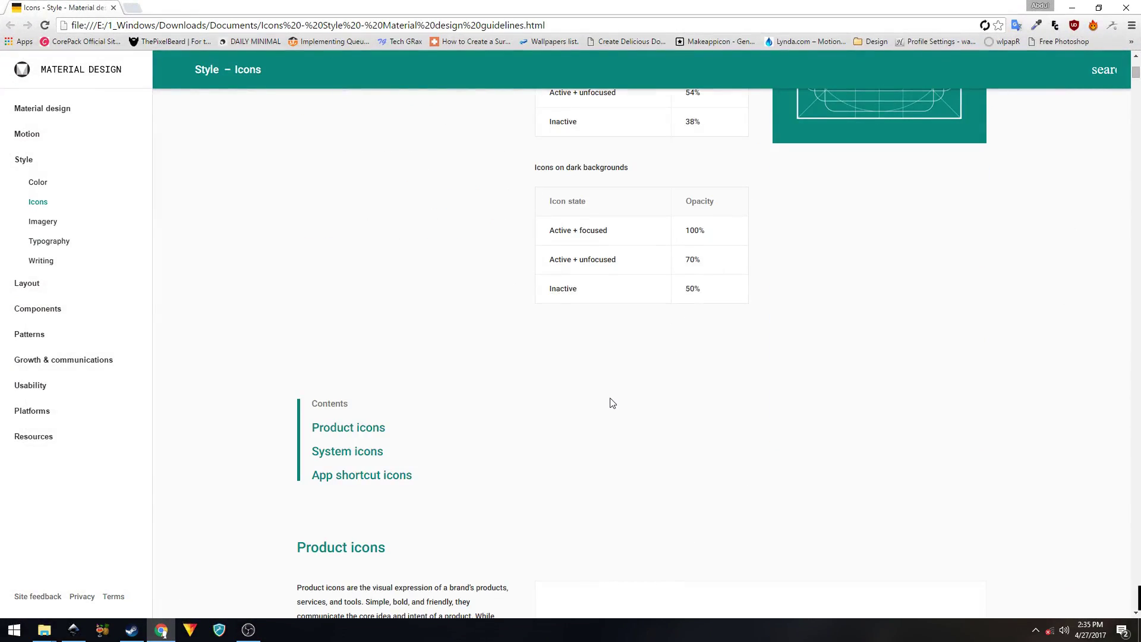
scroll(607, 397, "down", 10)
scroll(606, 393, "down", 15)
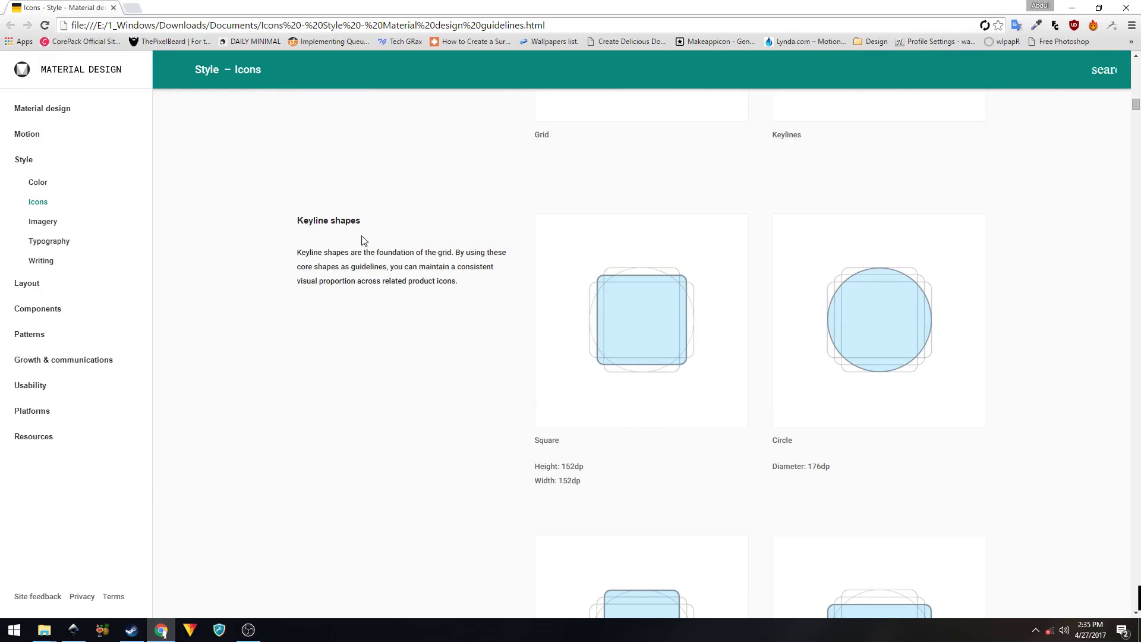
scroll(489, 310, "down", 2)
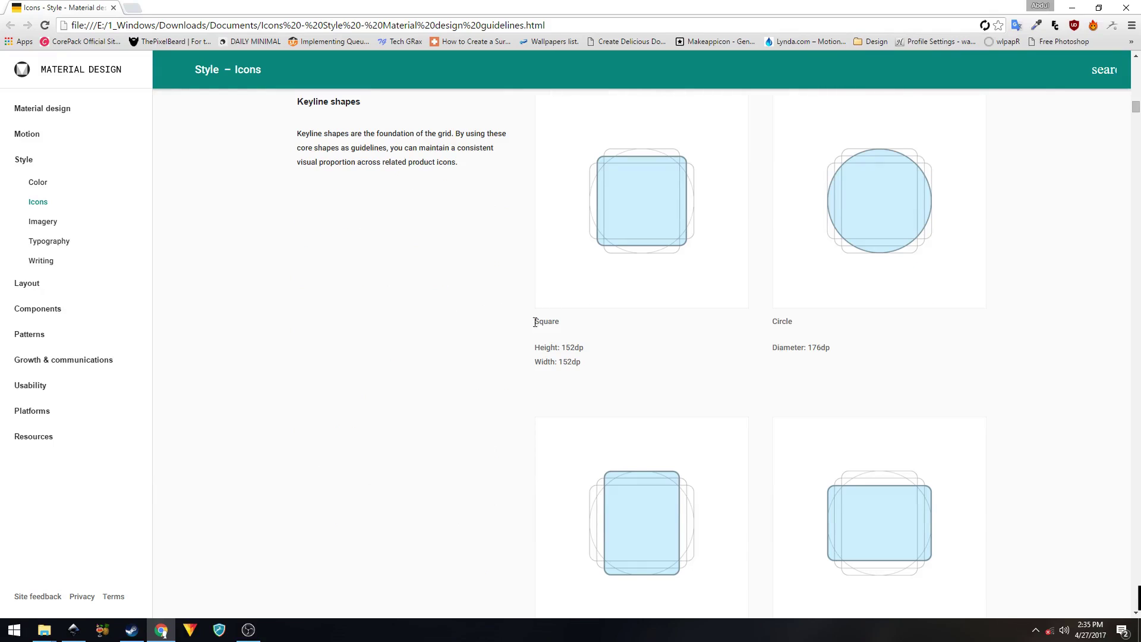
left_click_drag(533, 327, 715, 336)
left_click_drag(782, 321, 789, 324)
scroll(622, 462, "down", 2)
left_click_drag(586, 525, 576, 525)
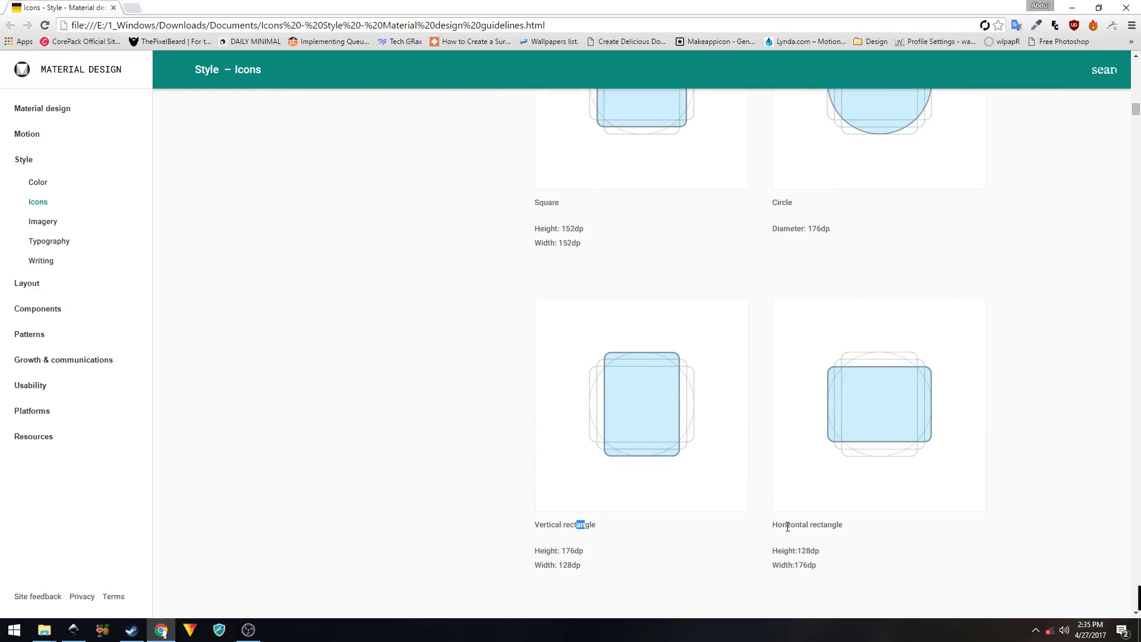
left_click_drag(807, 525, 790, 525)
left_click(537, 542)
scroll(469, 357, "up", 2)
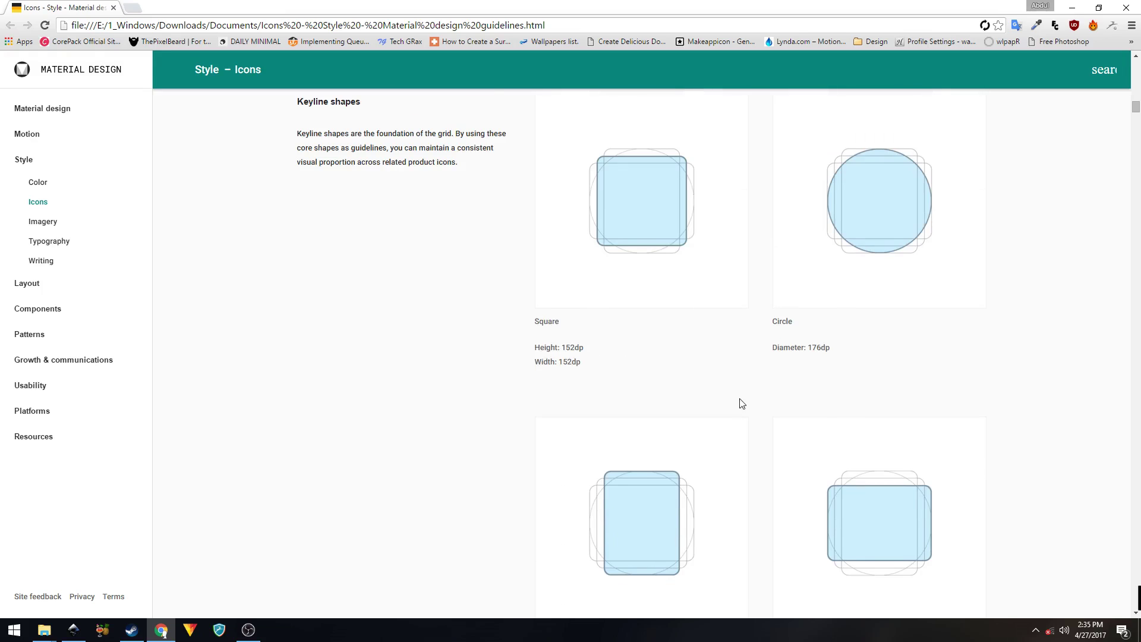
scroll(501, 330, "up", 1)
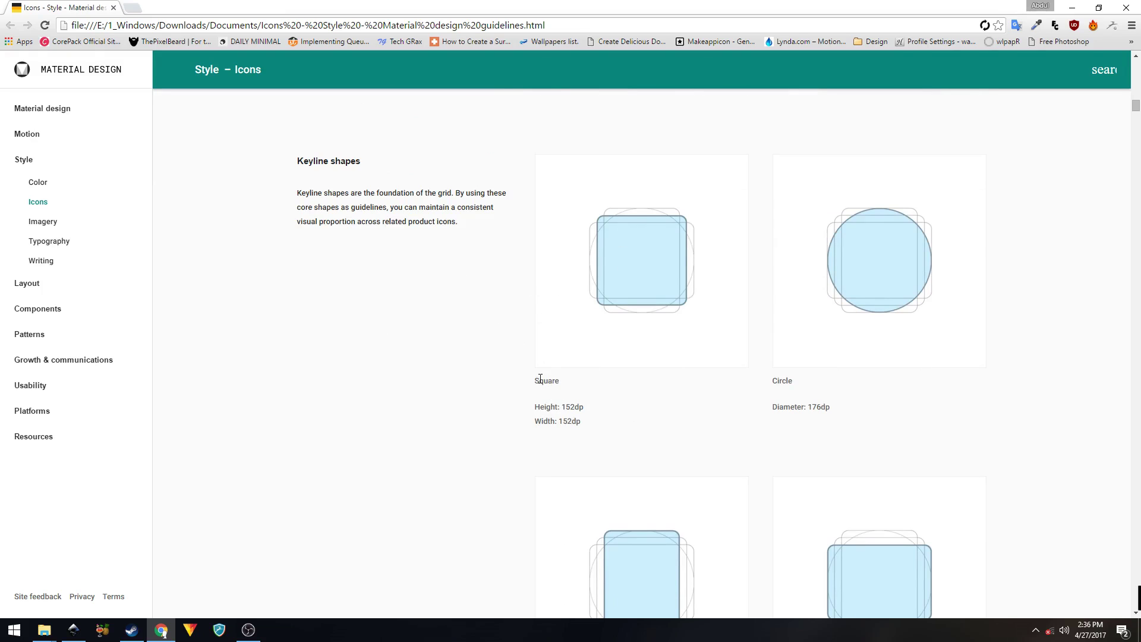
Switch back to Inkscape, draw a rectangle over the template's square keyline and set its width to 152 px
left_click(73, 630)
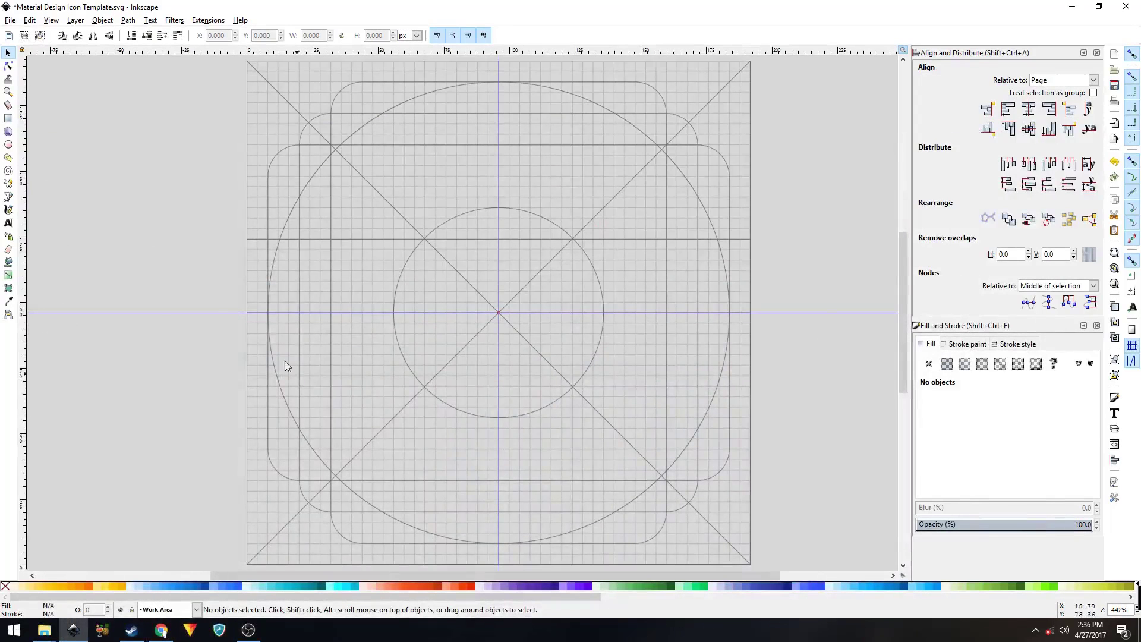
left_click(8, 120)
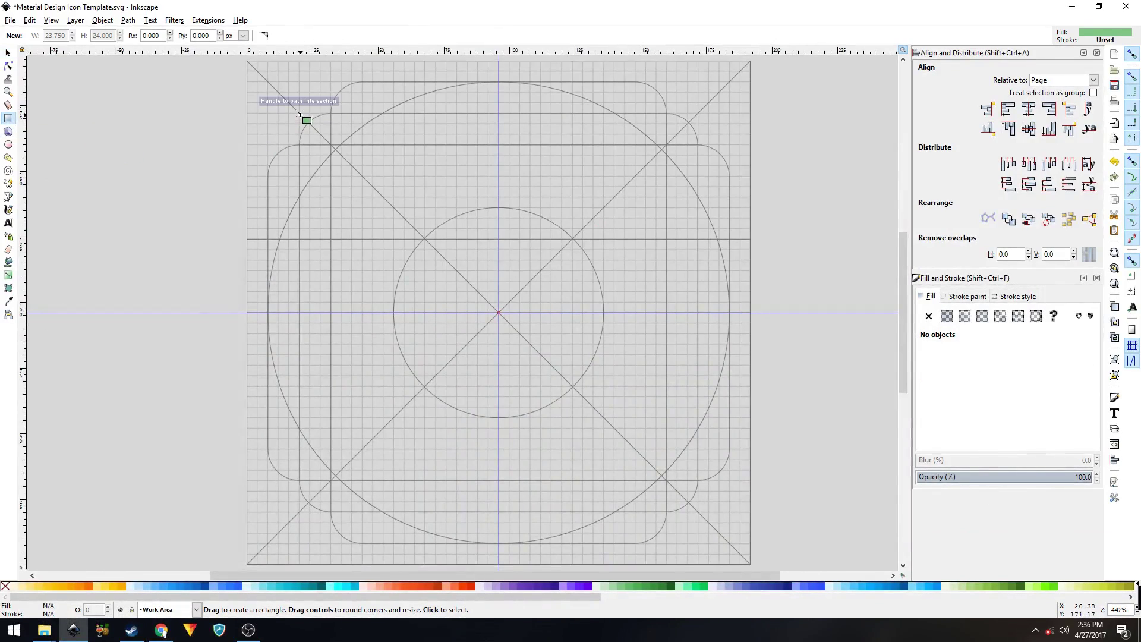
left_click_drag(300, 114, 698, 511)
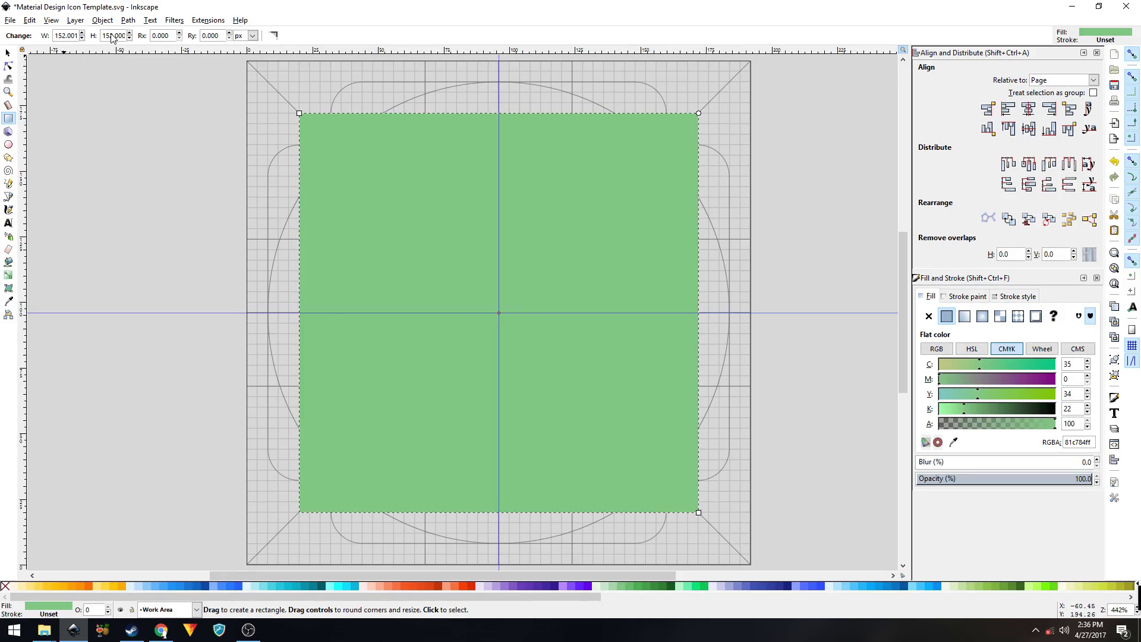
double_click(67, 37)
type("152")
key("Return")
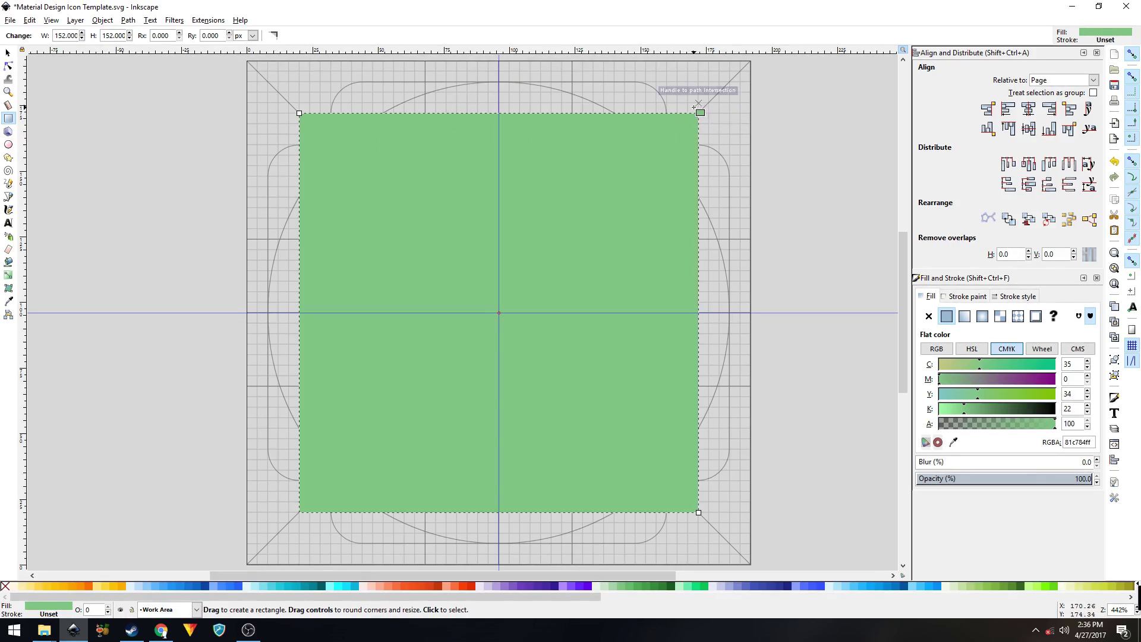
Round the square's corners with a vertical radius (Ry) of 12 px
double_click(212, 36)
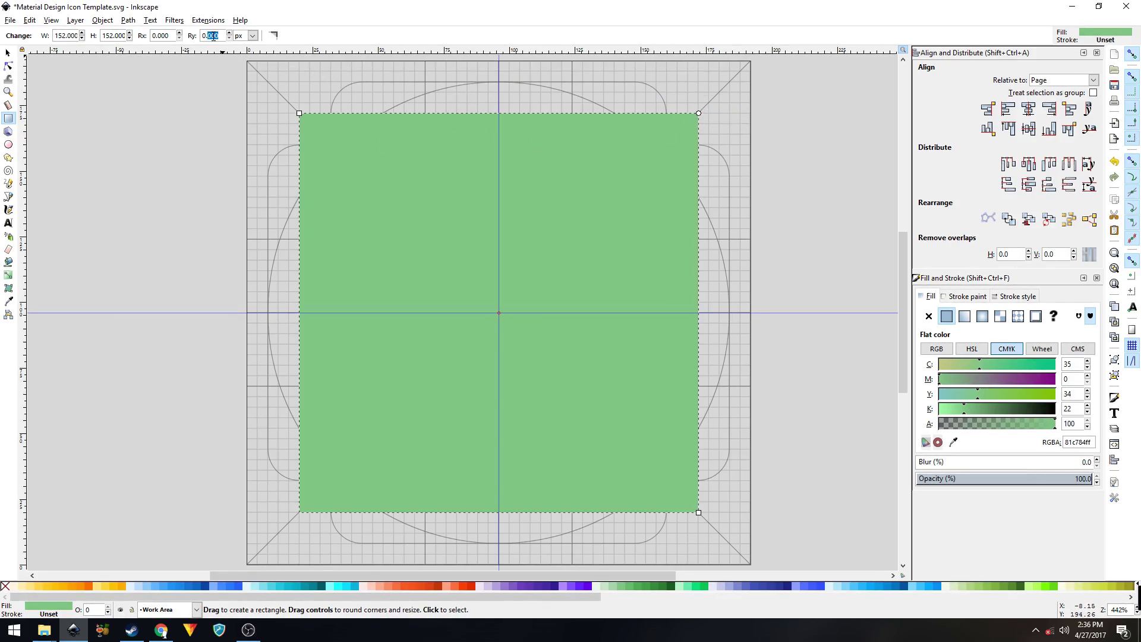
type("12")
key("Return")
key("s")
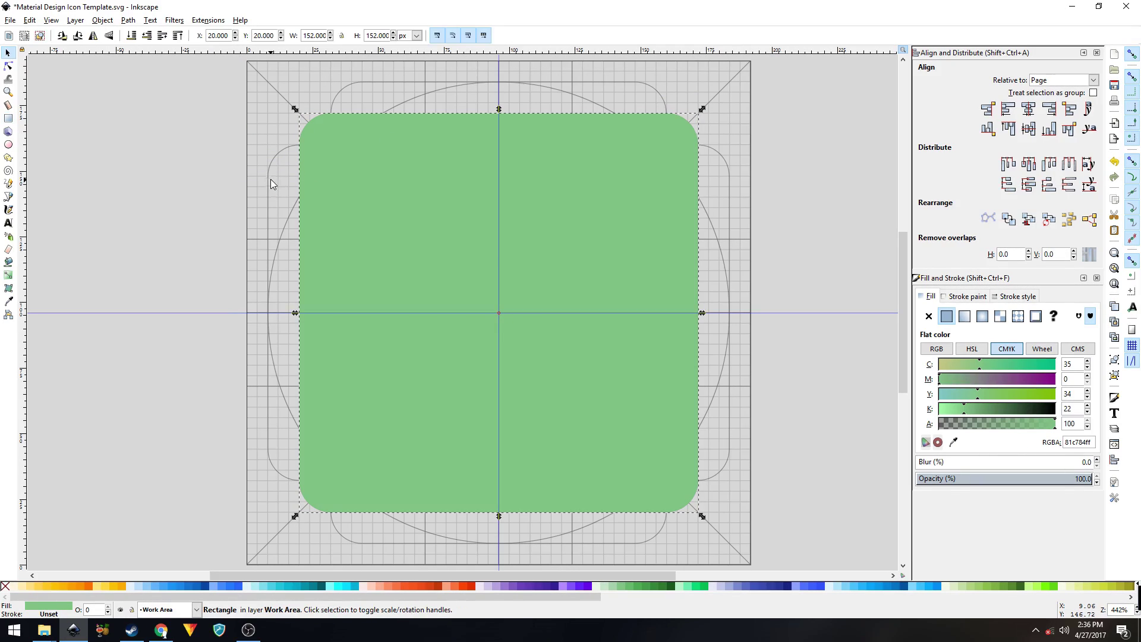
Fill the rounded square with blue 2196f3
left_click(188, 163)
left_click(380, 244)
left_click(169, 585)
left_click(232, 185)
left_click(380, 197)
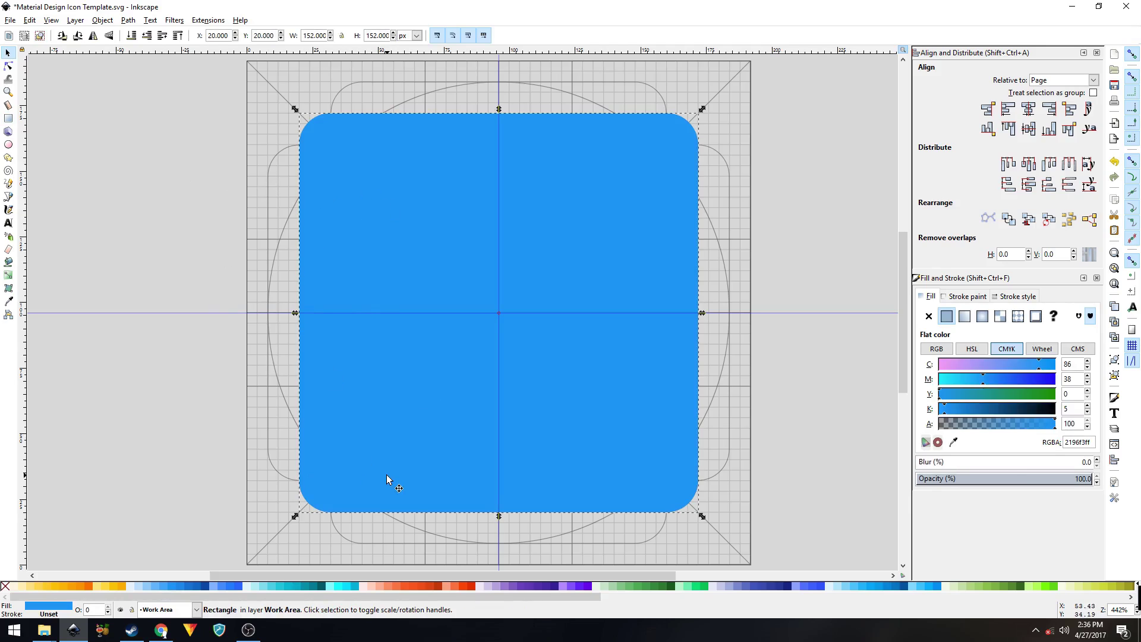
Switch to the guidelines in Chrome and examine the product icon anatomy and the tinted and shaded edge examples
left_click(161, 630)
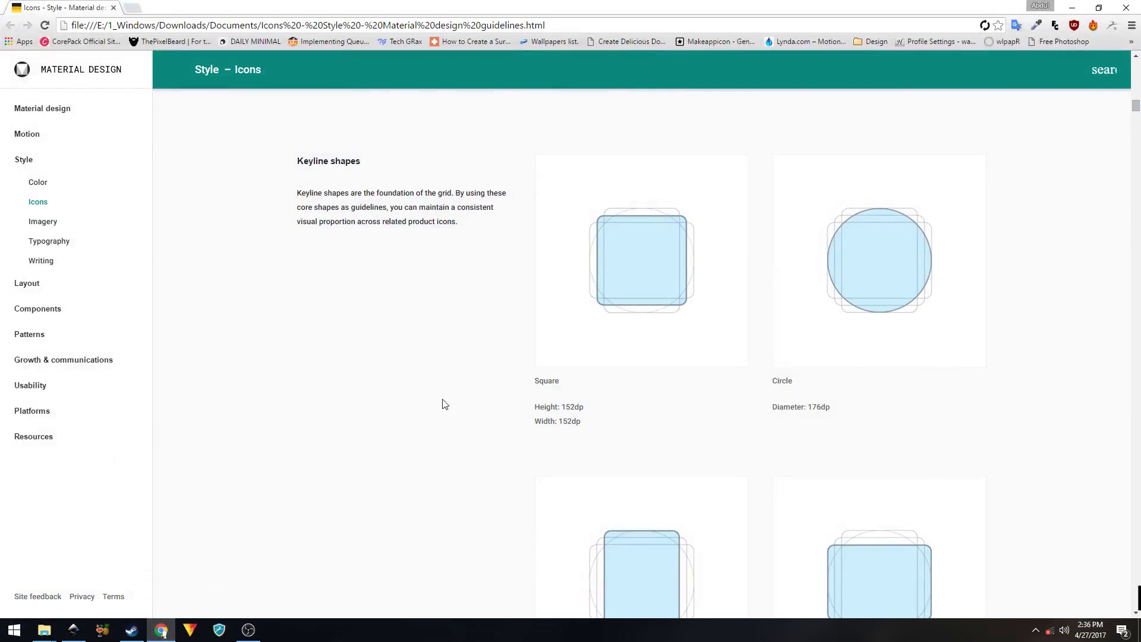
scroll(445, 404, "down", 20)
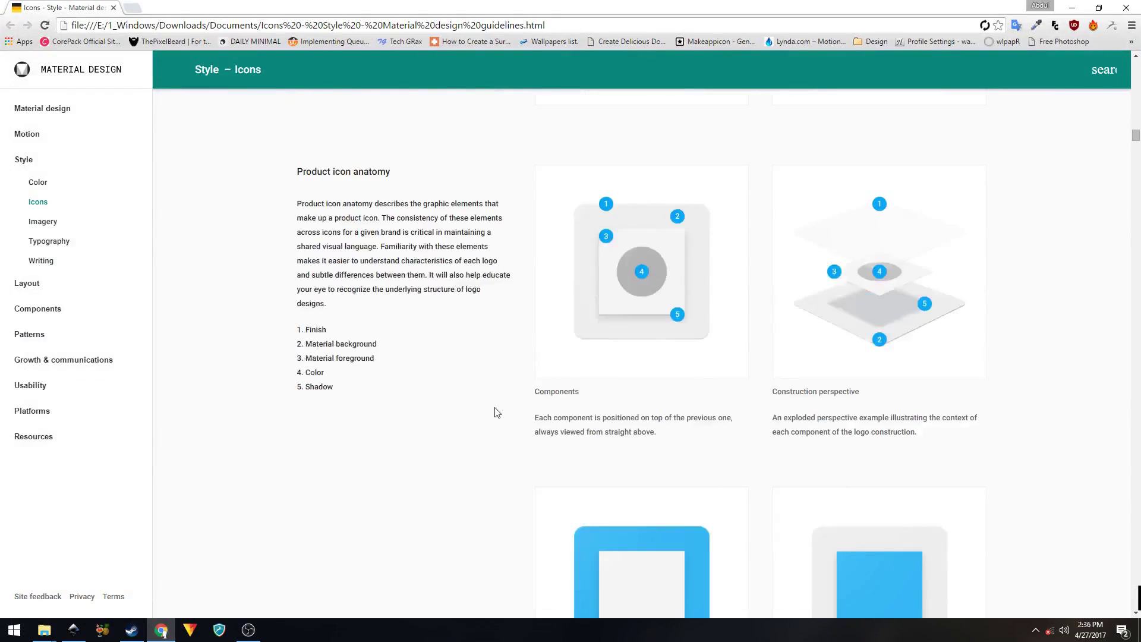
scroll(497, 412, "down", 17)
scroll(497, 408, "up", 1)
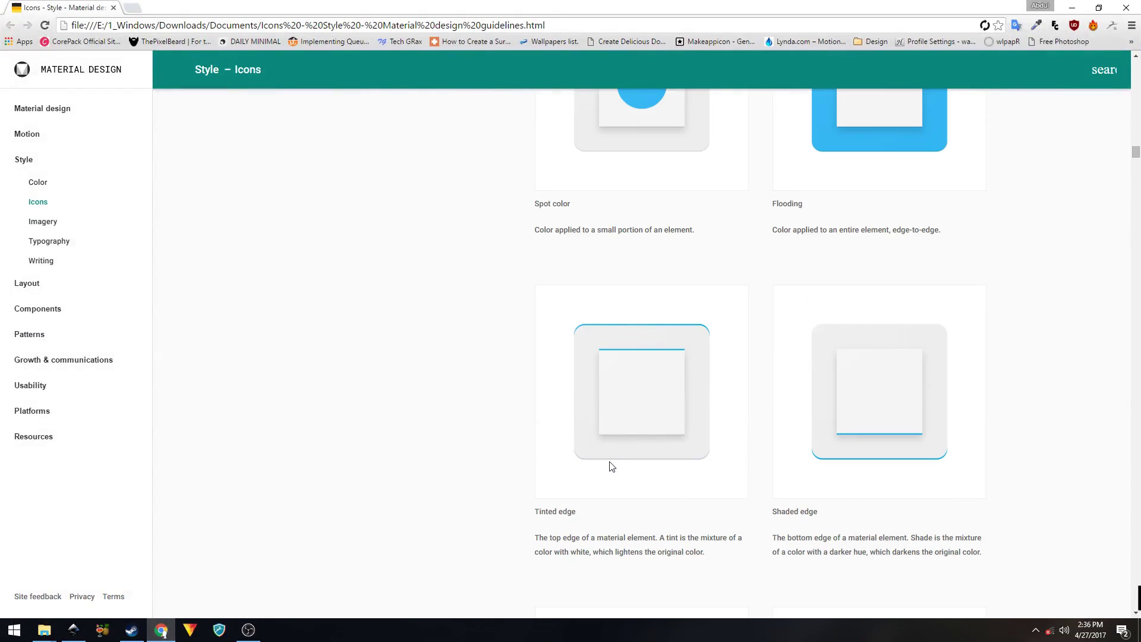
left_click(159, 631)
Back in Inkscape, duplicate the blue rounded square and fill the copy with deep orange d84315
left_click(191, 241)
left_click(387, 237)
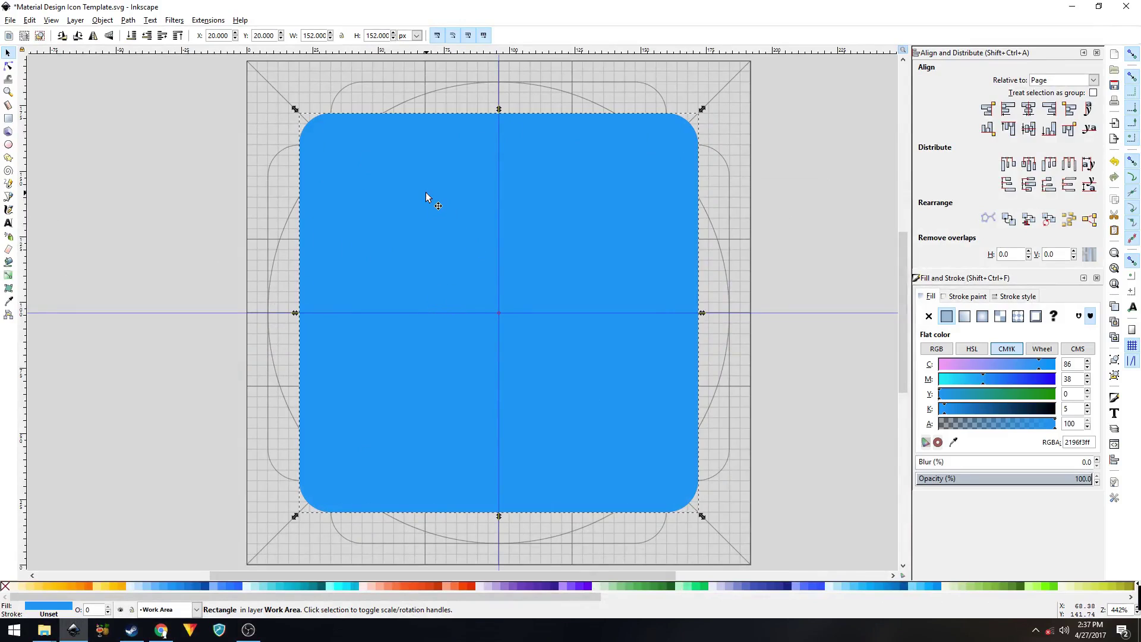
key("ctrl")
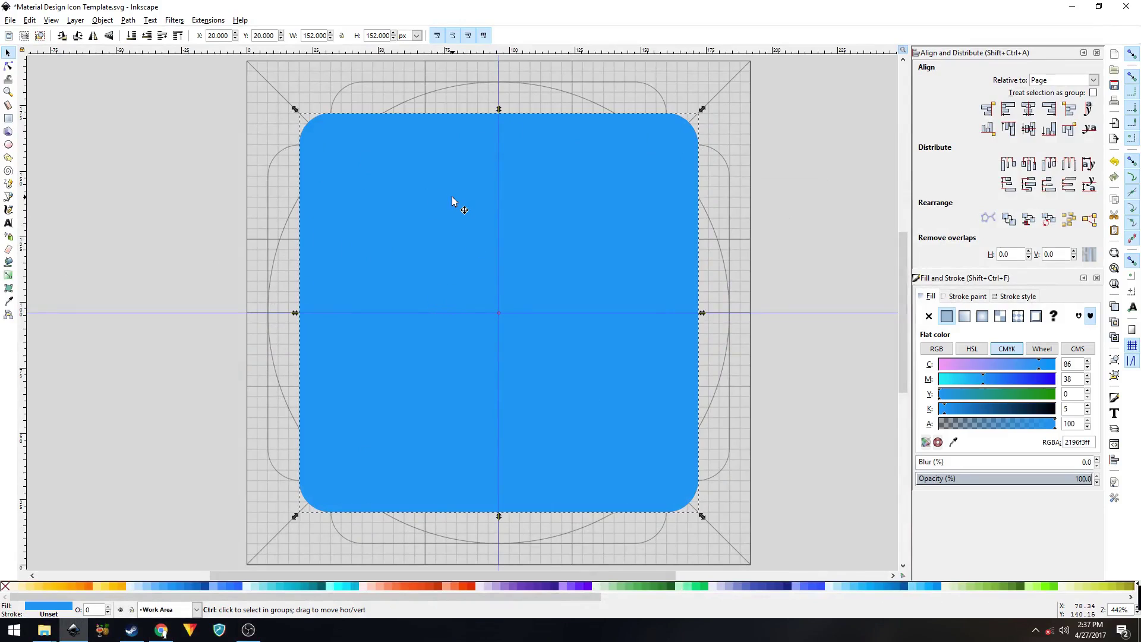
left_click(433, 586)
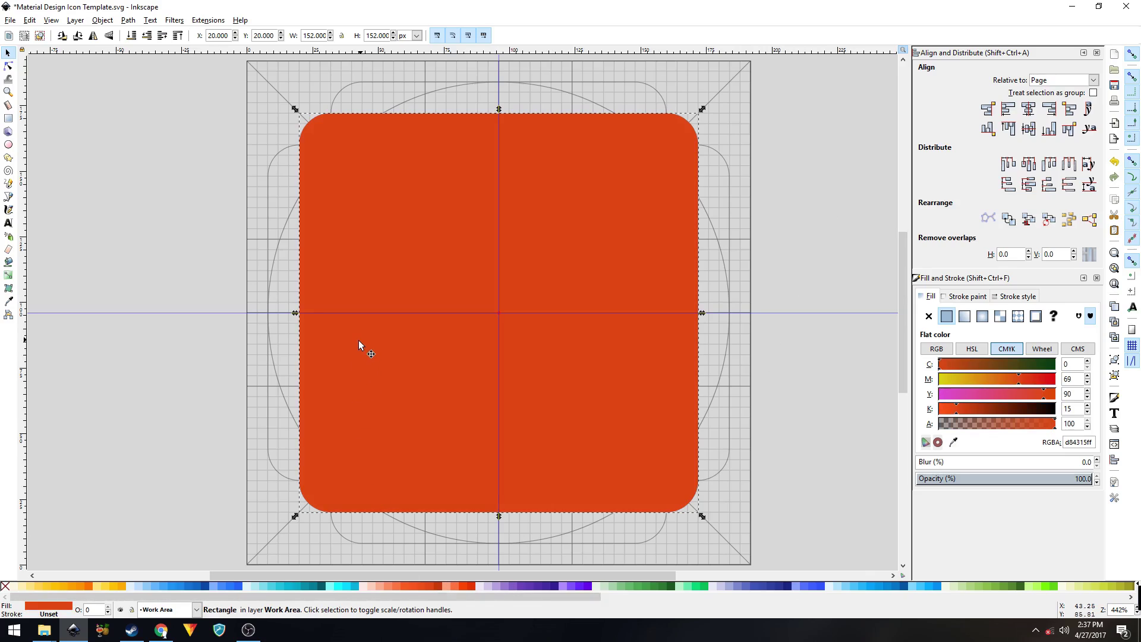
Duplicate the orange square, fill the copy with light green 81c784 and set its Y position to 19 px
left_click(623, 587)
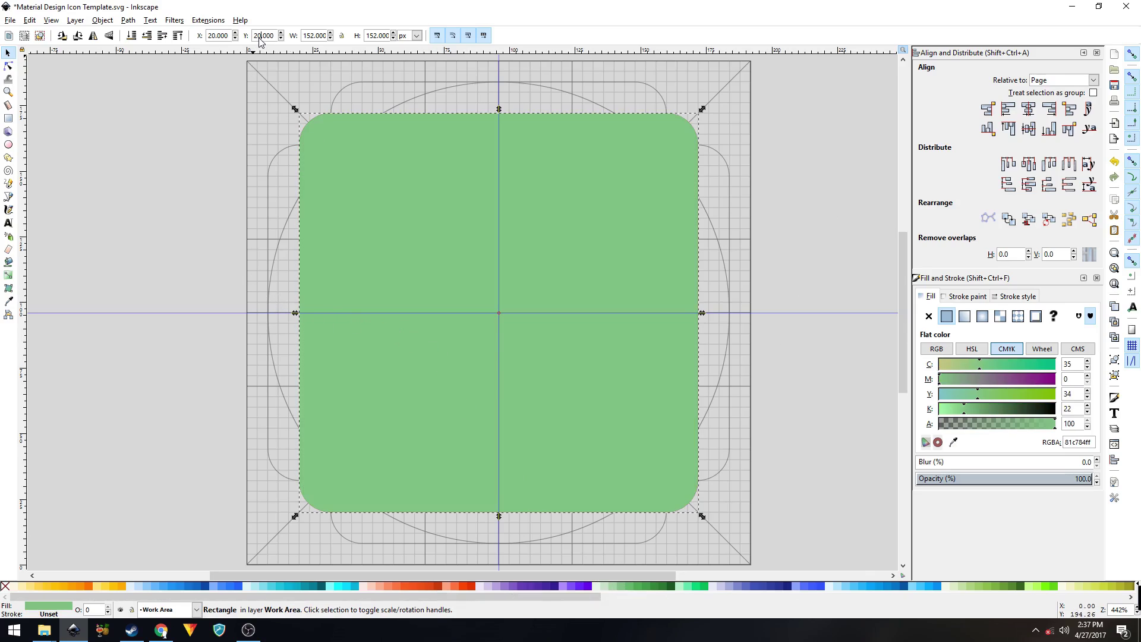
key("BackSpace")
key("BackSpace")
type("19.")
key("Return")
left_click(234, 93)
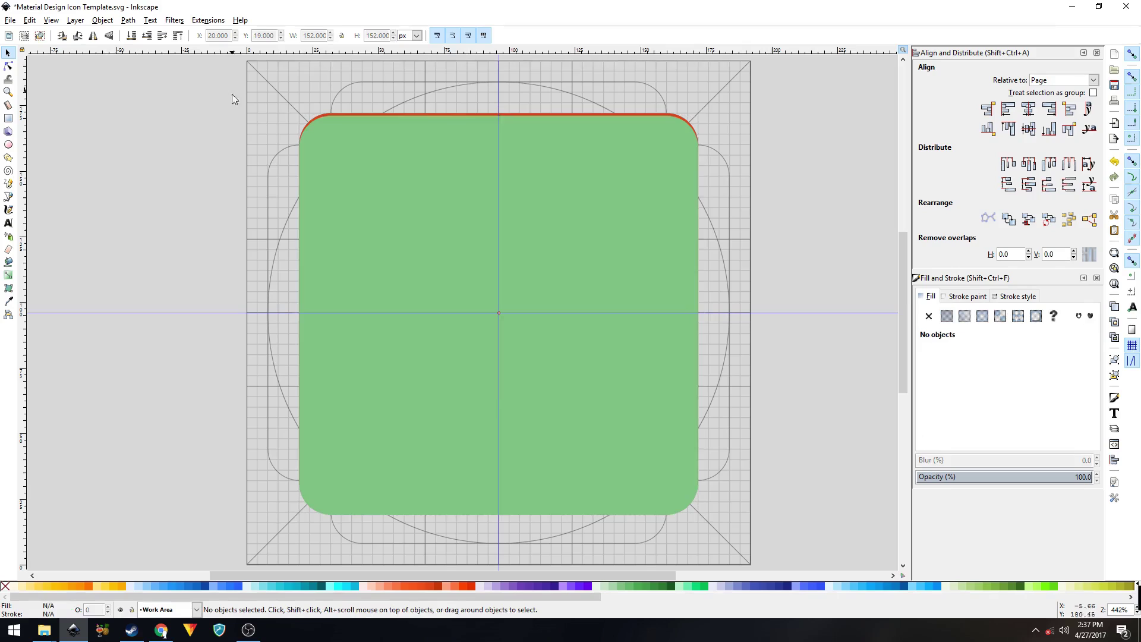
scroll(479, 120, "up", 1)
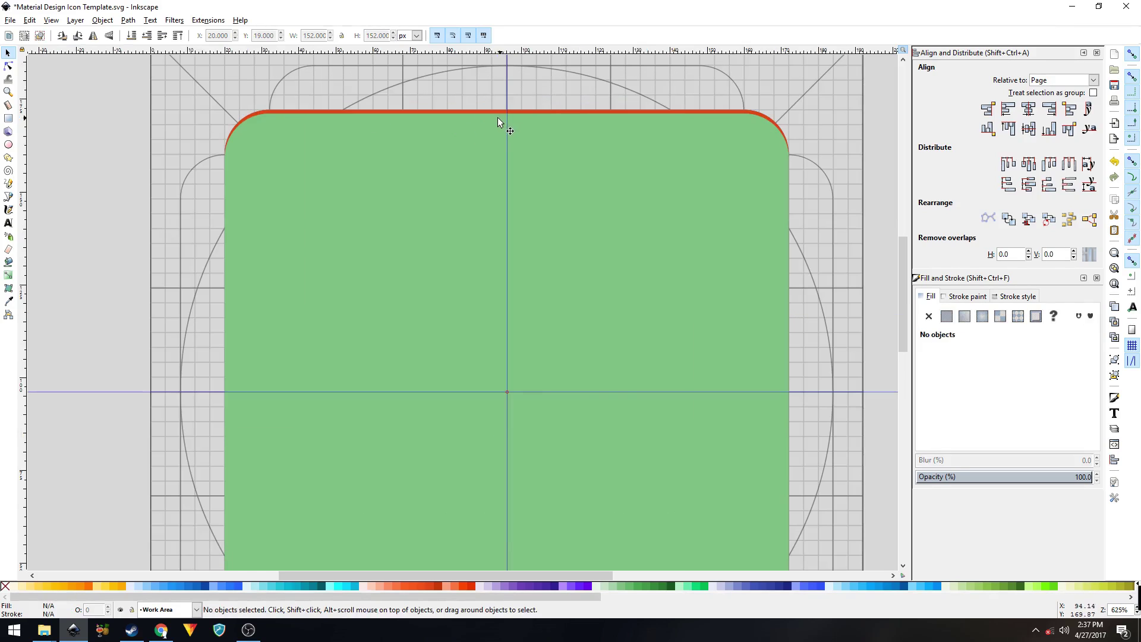
Subtract the light green square from the deep orange square with Difference, leaving a thin orange strip along the icon's top edge
scroll(486, 124, "up", 1)
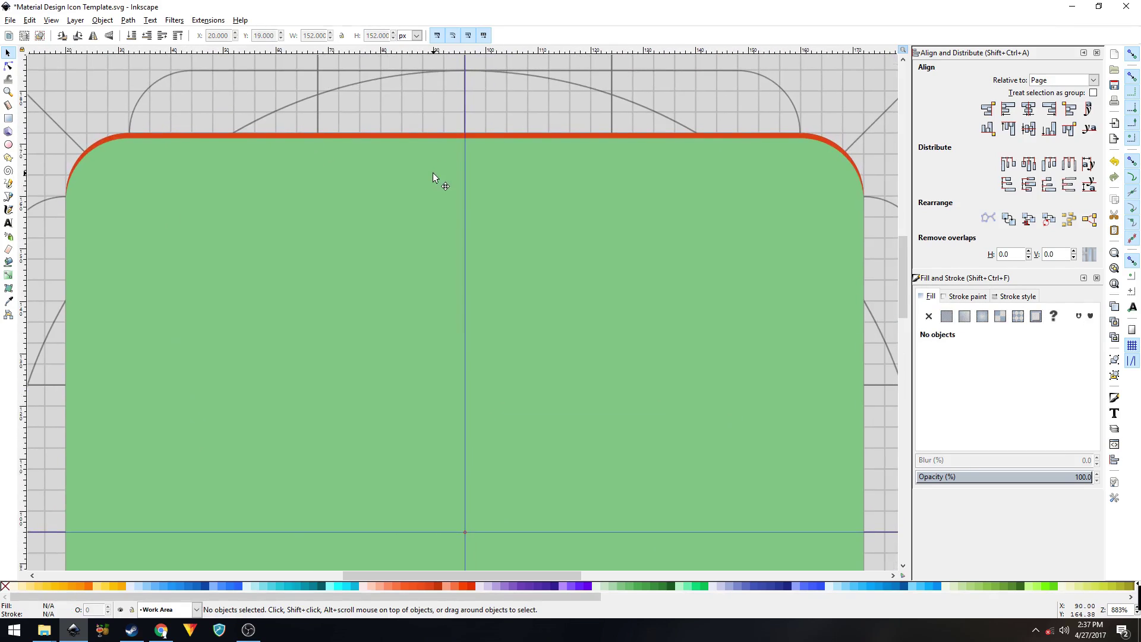
left_click(433, 172)
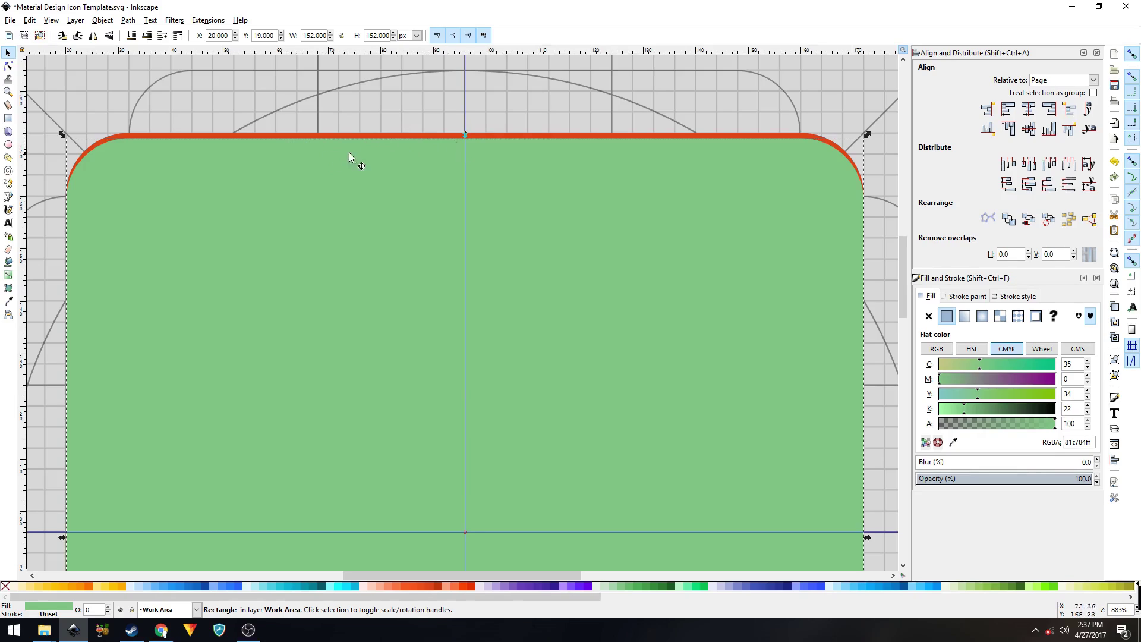
key("shift")
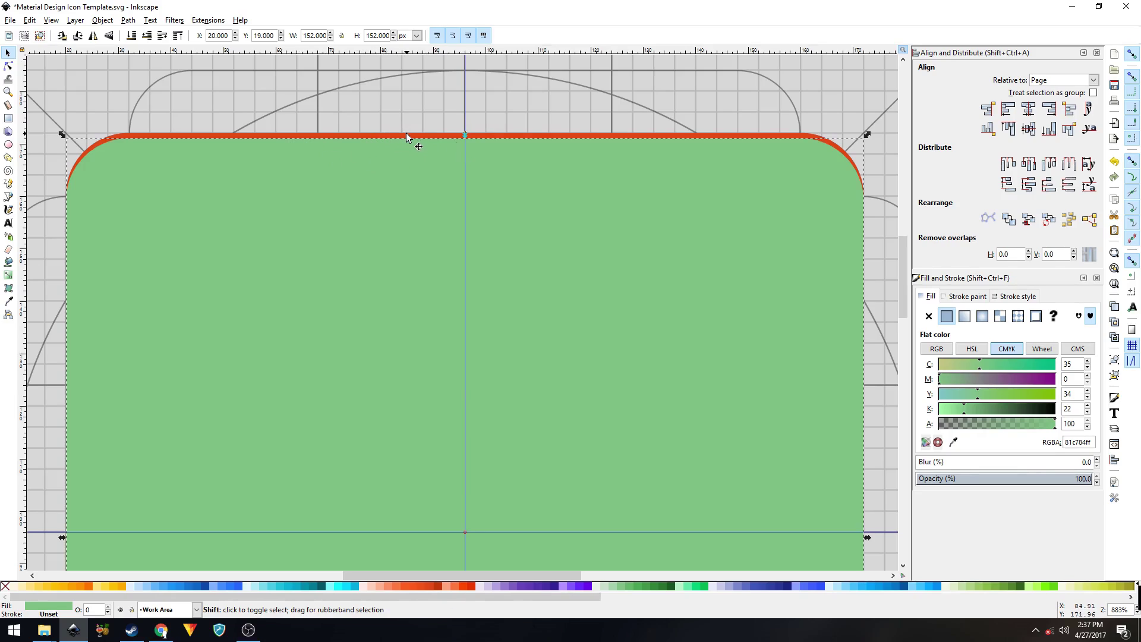
left_click(405, 134, "shift")
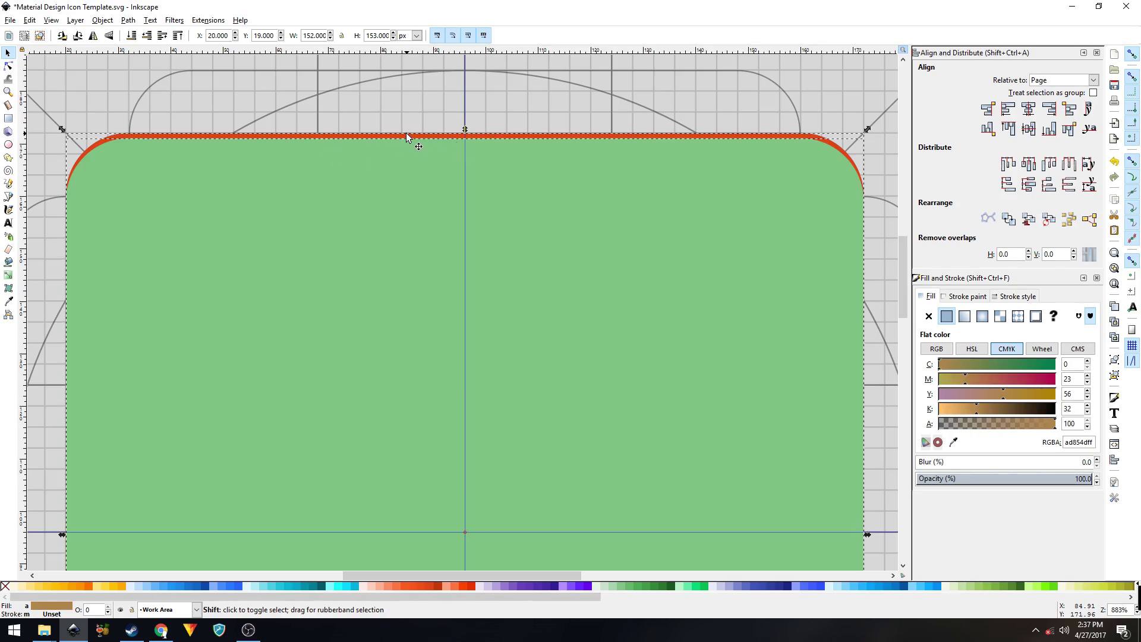
left_click(124, 22)
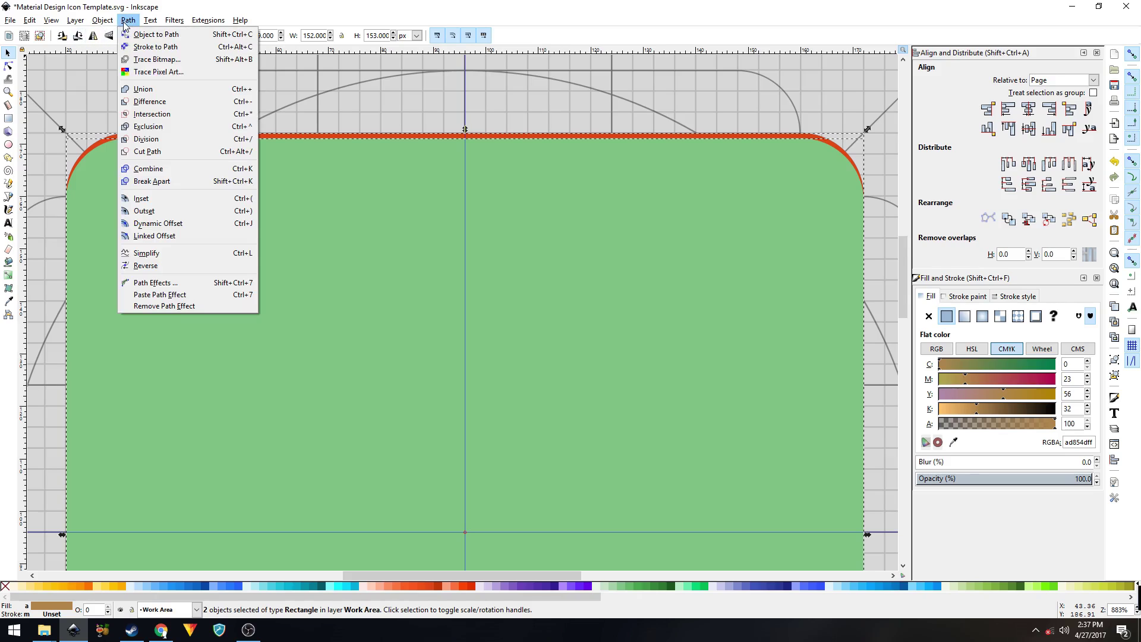
left_click(134, 103)
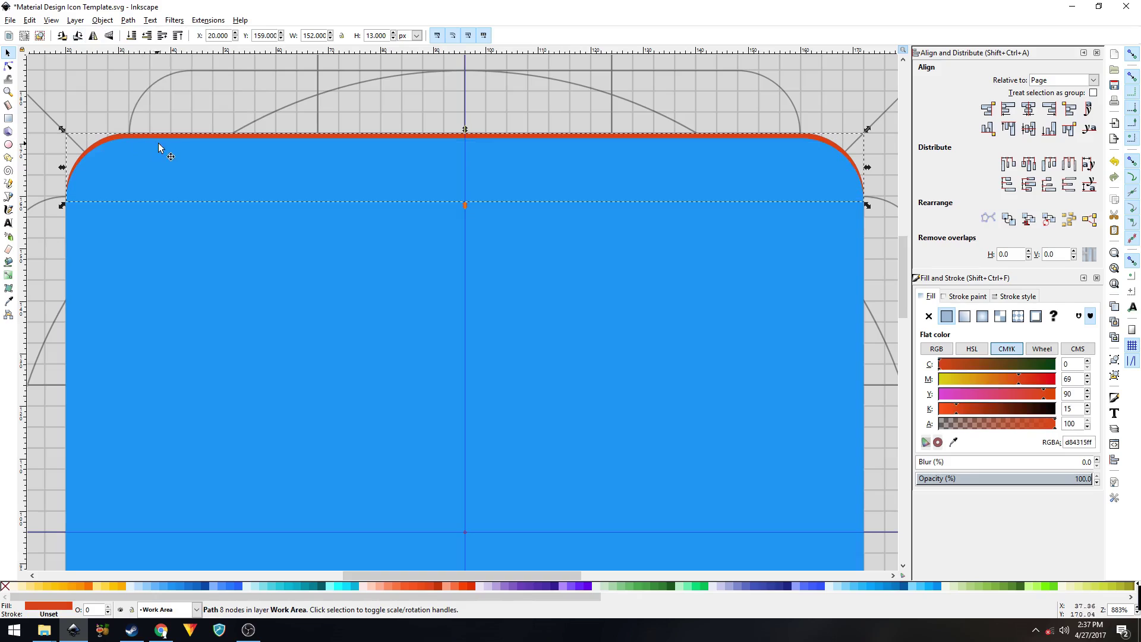
left_click_drag(189, 132, 191, 118)
Switch to the guidelines in Chrome and examine the product icon metrics and the tint values for each base color
left_click(161, 630)
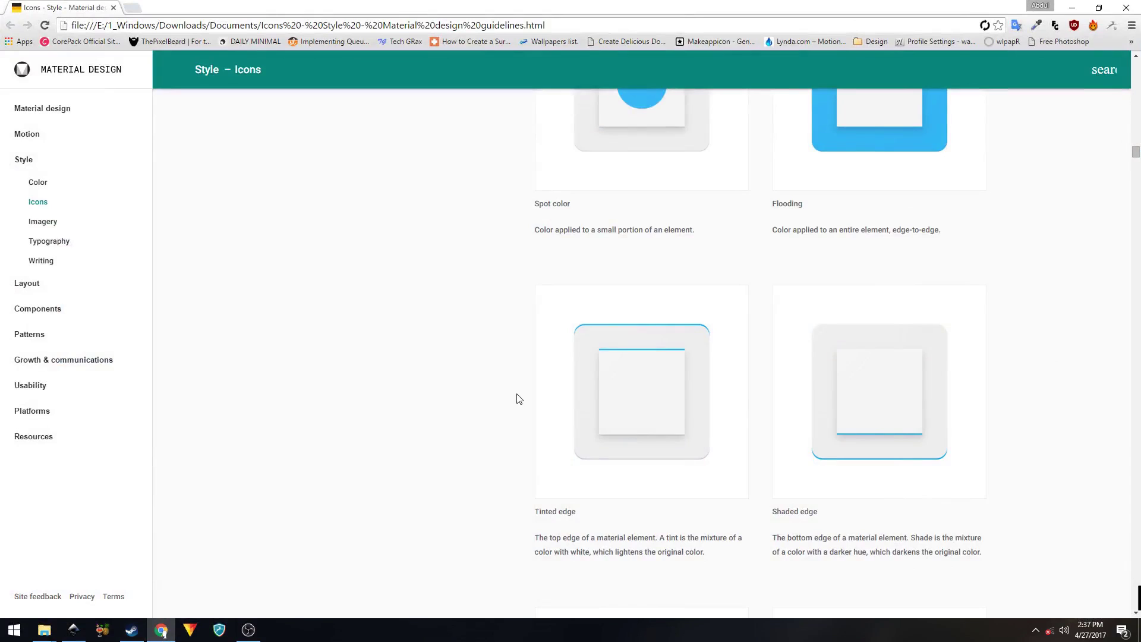
scroll(518, 398, "down", 12)
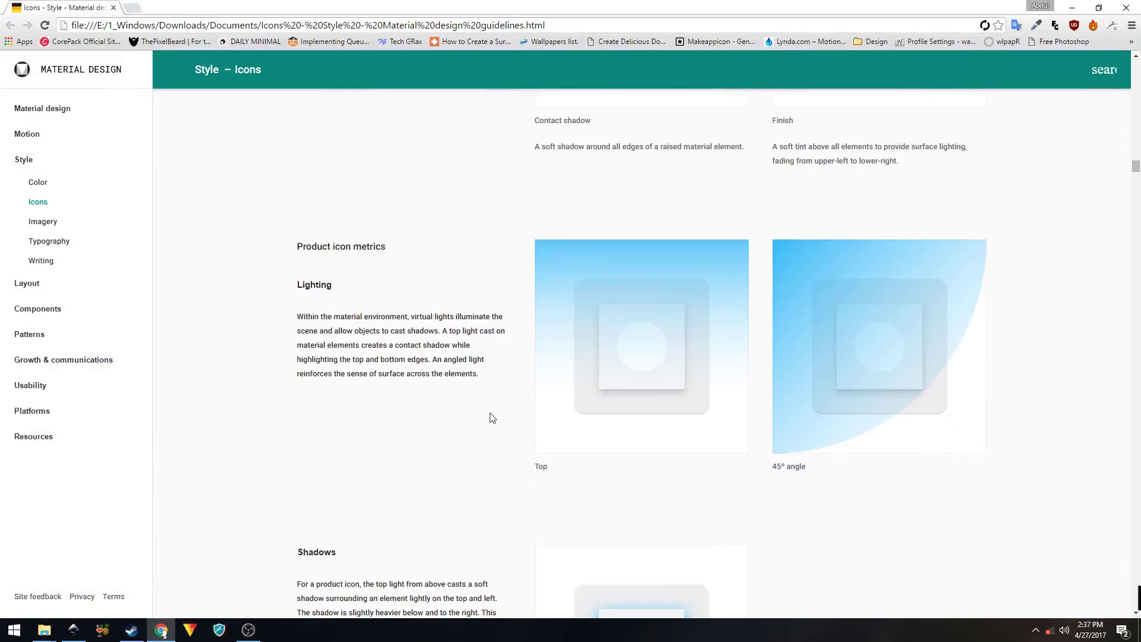
scroll(492, 417, "down", 14)
scroll(488, 414, "down", 9)
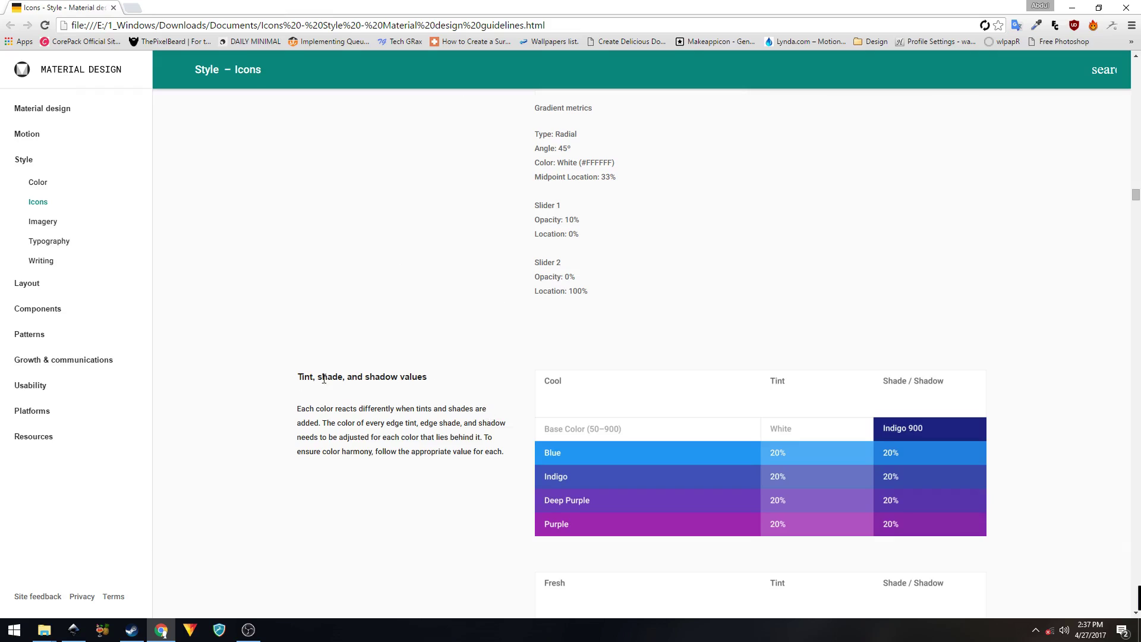
scroll(392, 387, "down", 3)
scroll(402, 387, "up", 1)
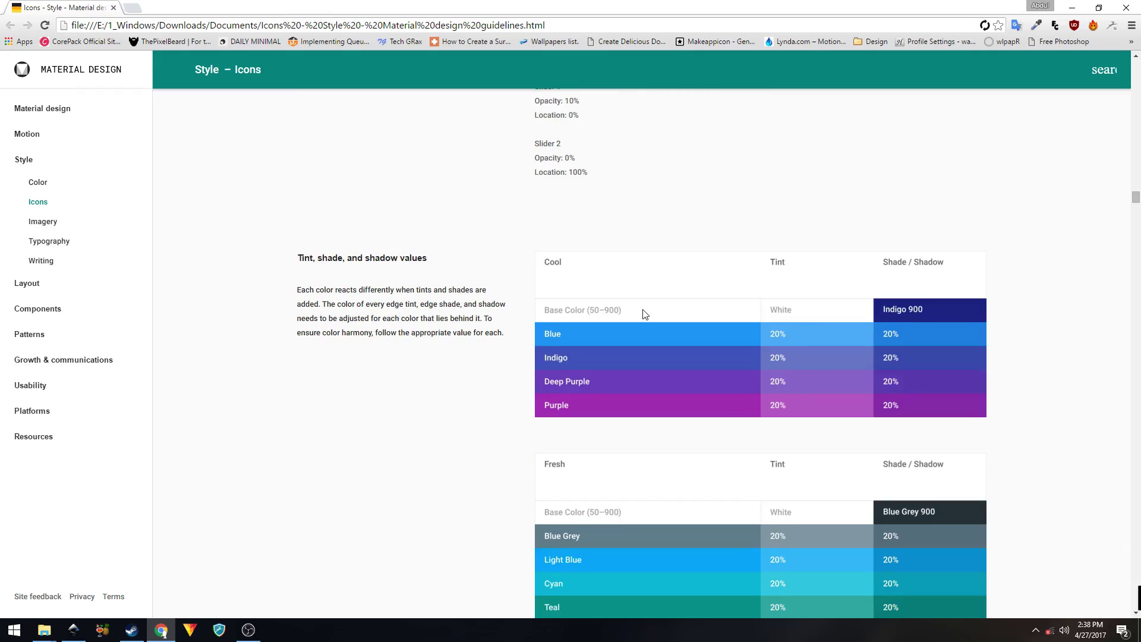
scroll(527, 319, "down", 1)
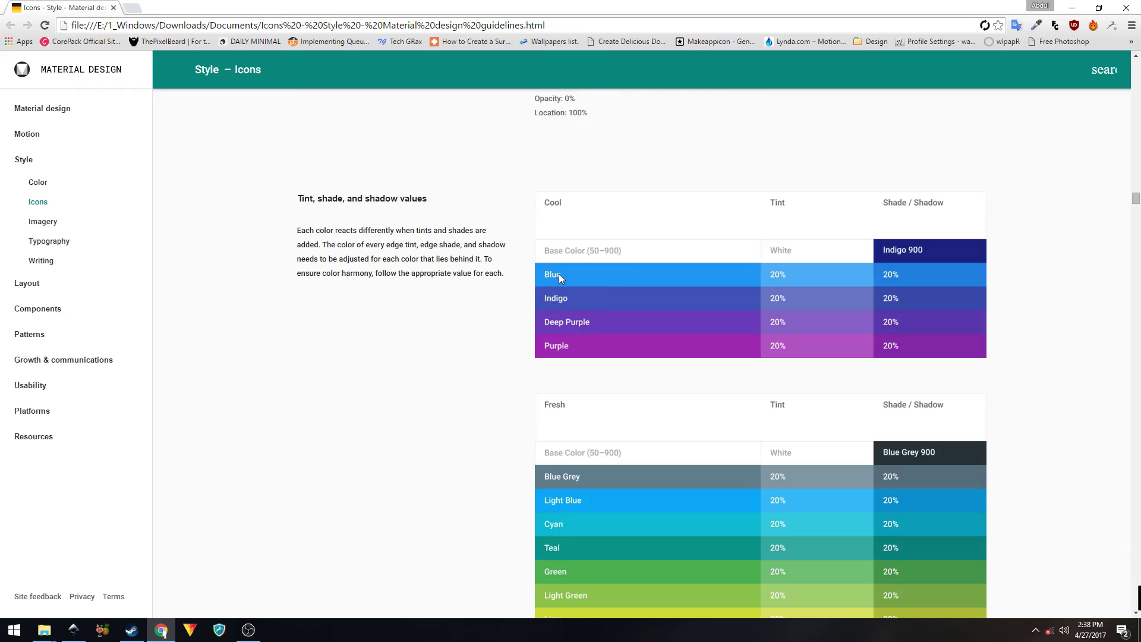
scroll(542, 327, "down", 1)
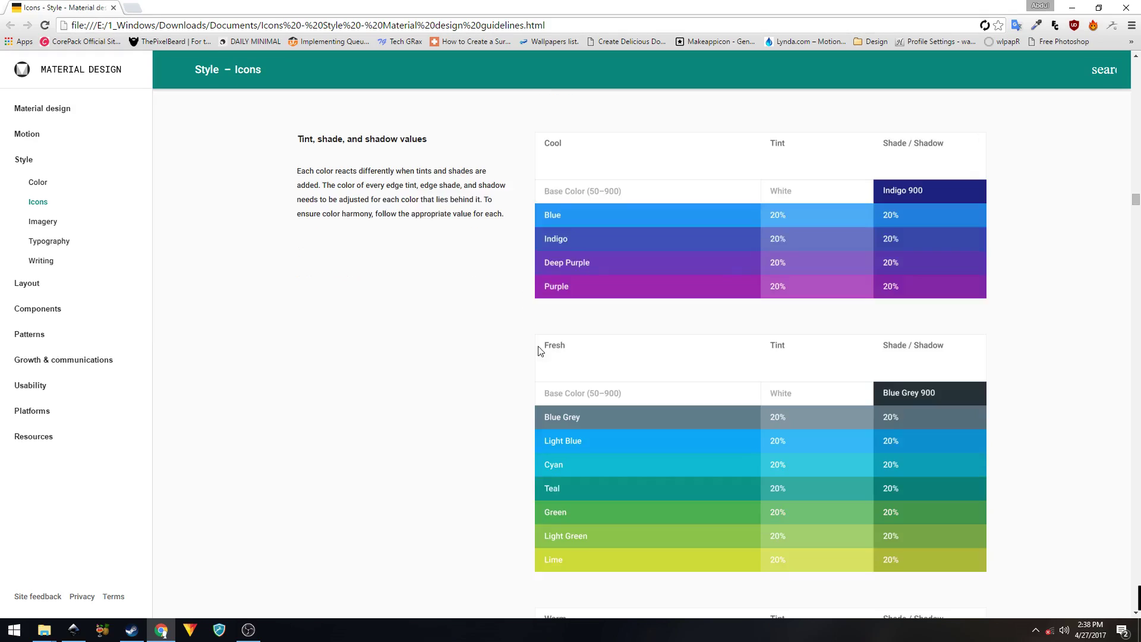
scroll(558, 470, "down", 1)
scroll(566, 476, "down", 2)
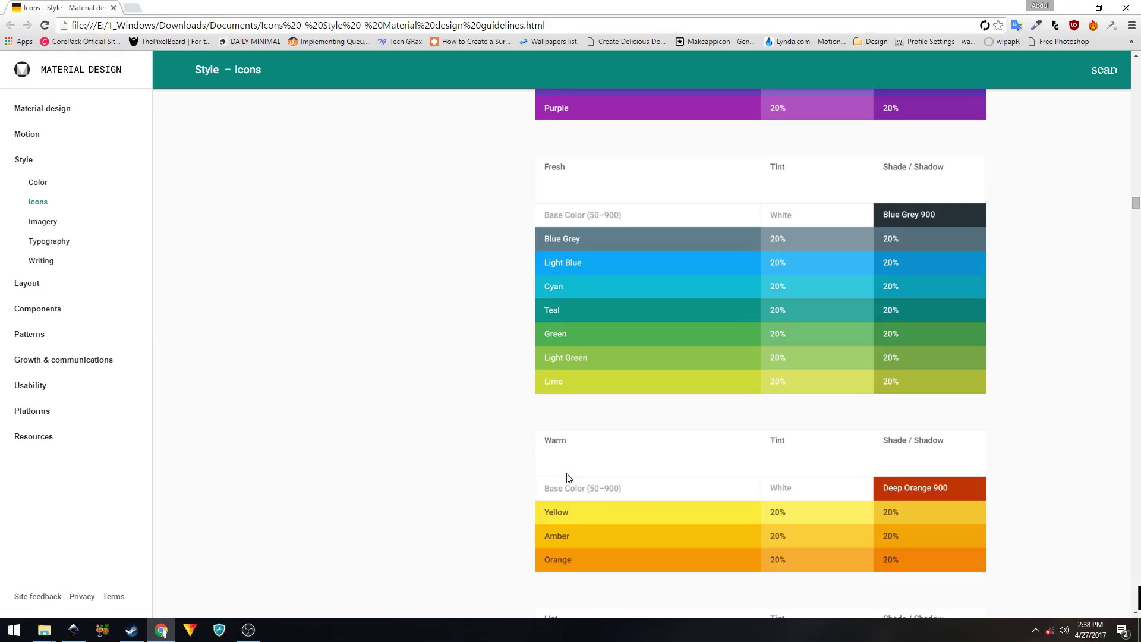
scroll(566, 524, "down", 3)
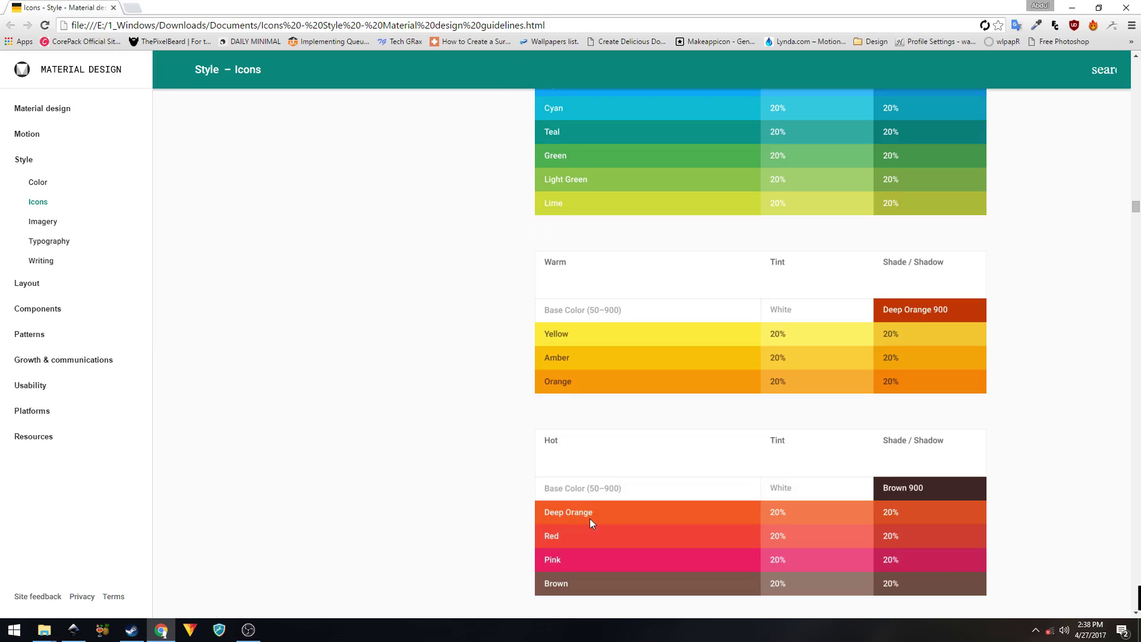
scroll(590, 521, "up", 7)
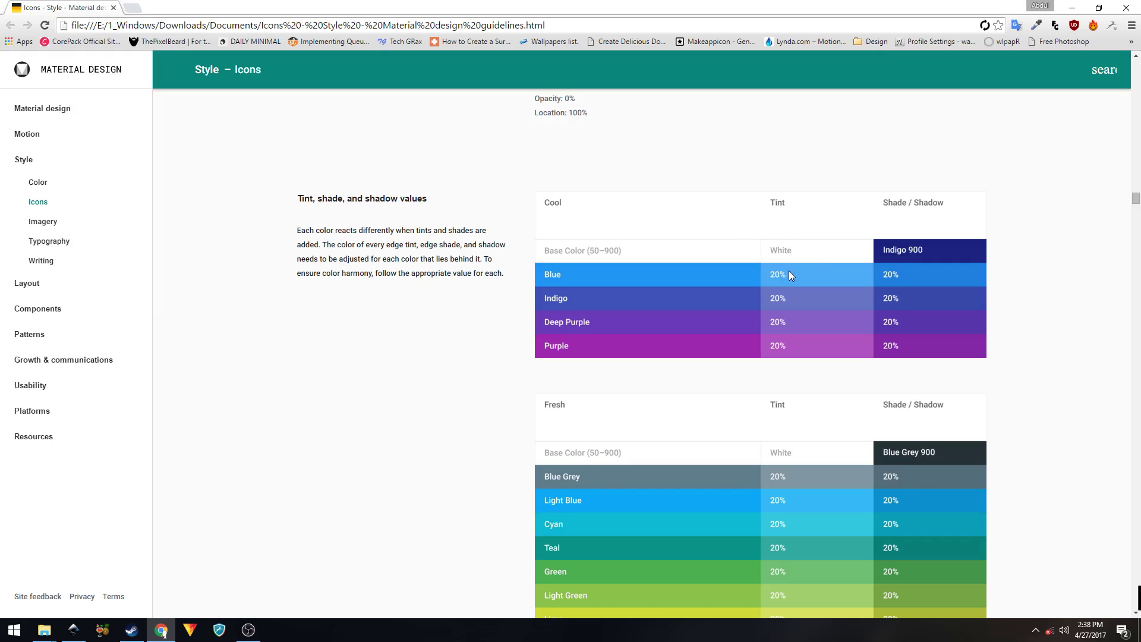
scroll(772, 303, "down", 2)
scroll(784, 273, "up", 1)
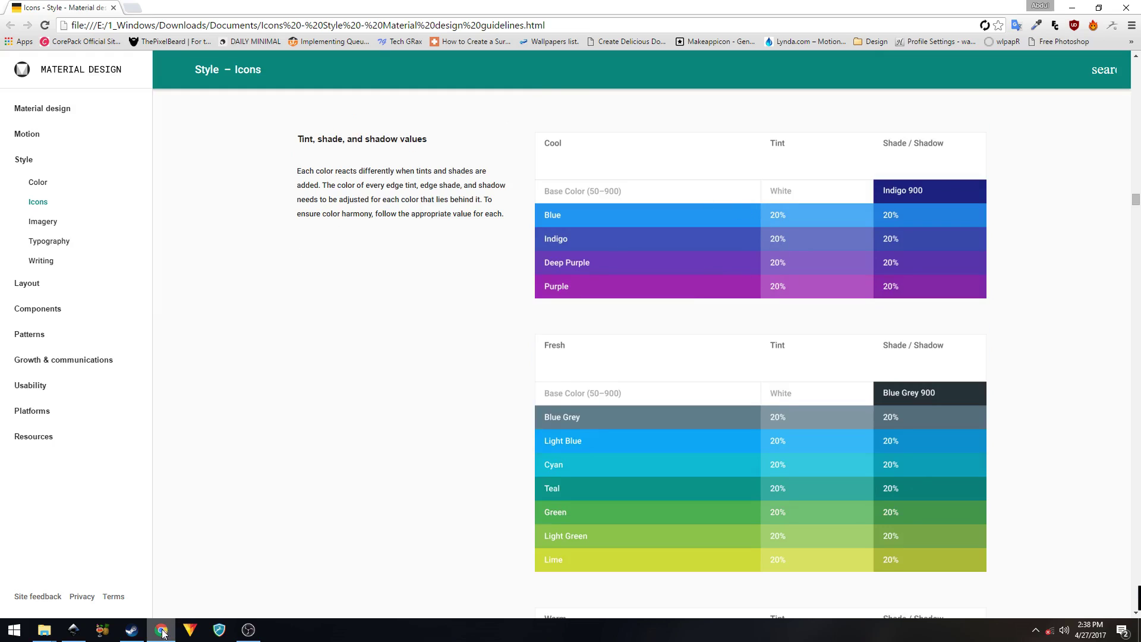
Back in Inkscape, fill the top edge strip with white at 20% alpha and deselect it
left_click(161, 629)
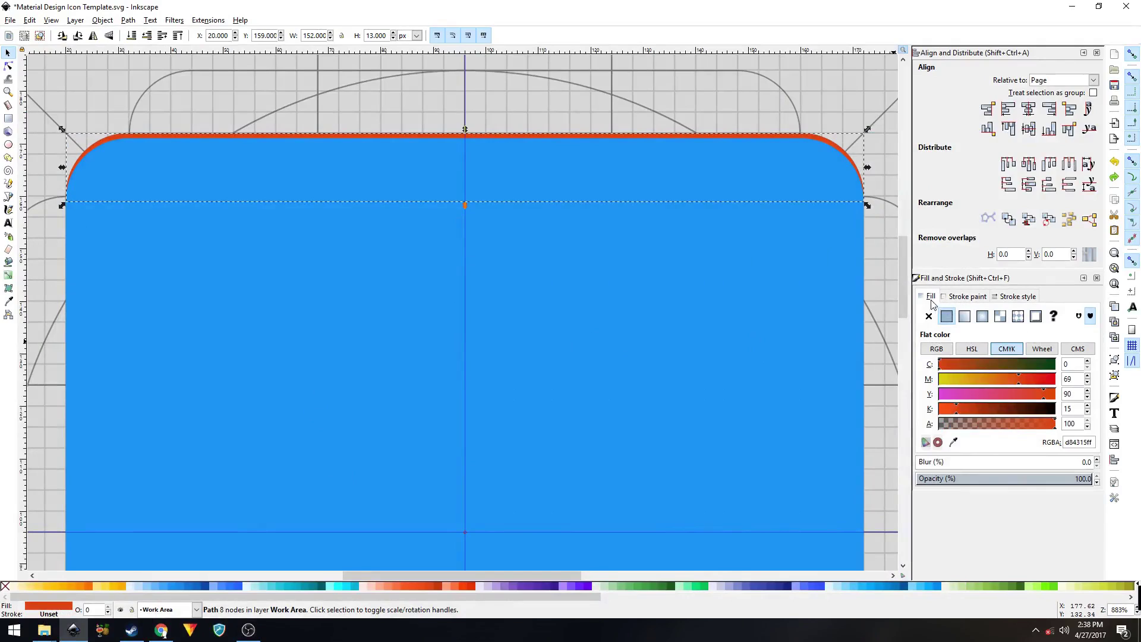
left_click(1013, 350)
left_click(1019, 364)
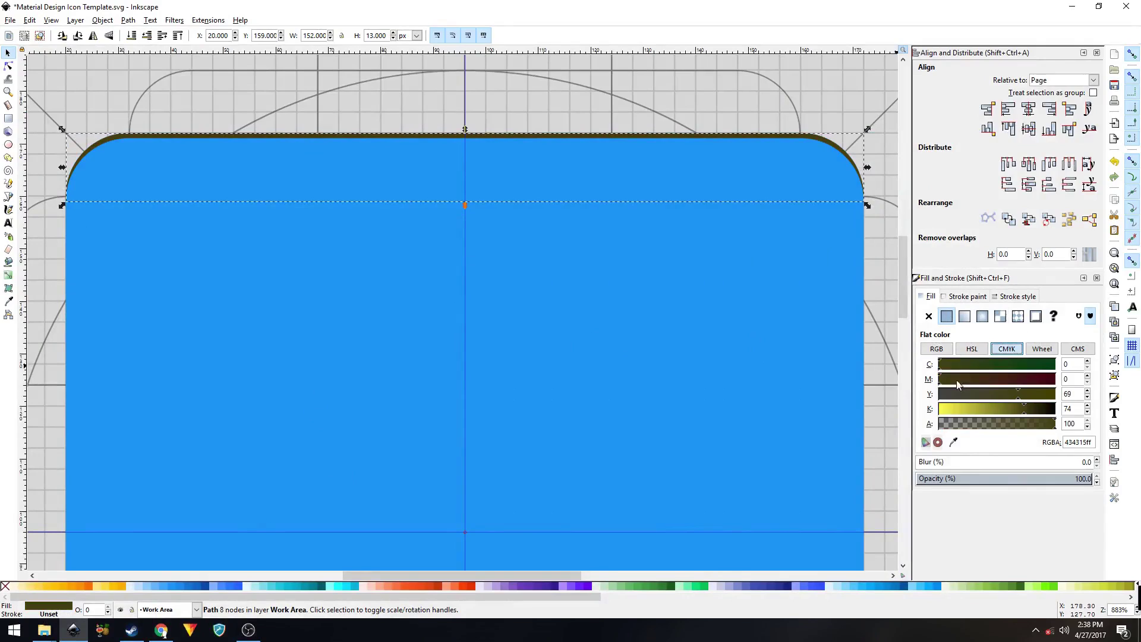
left_click_drag(959, 401, 904, 396)
left_click_drag(968, 411, 885, 402)
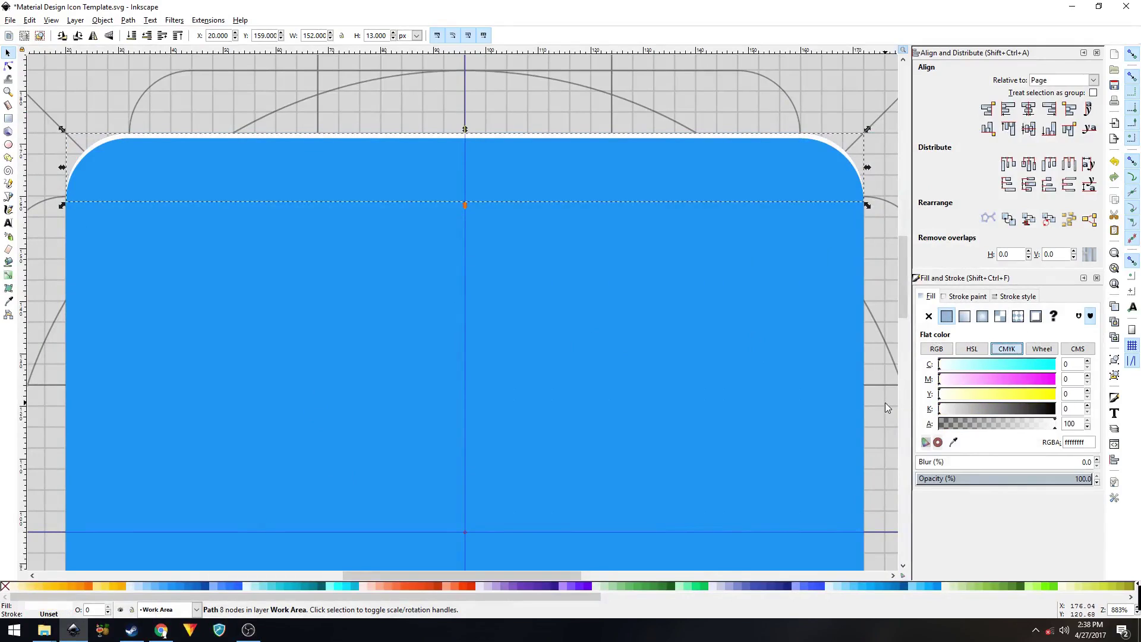
double_click(1070, 423)
type("20")
key("Return")
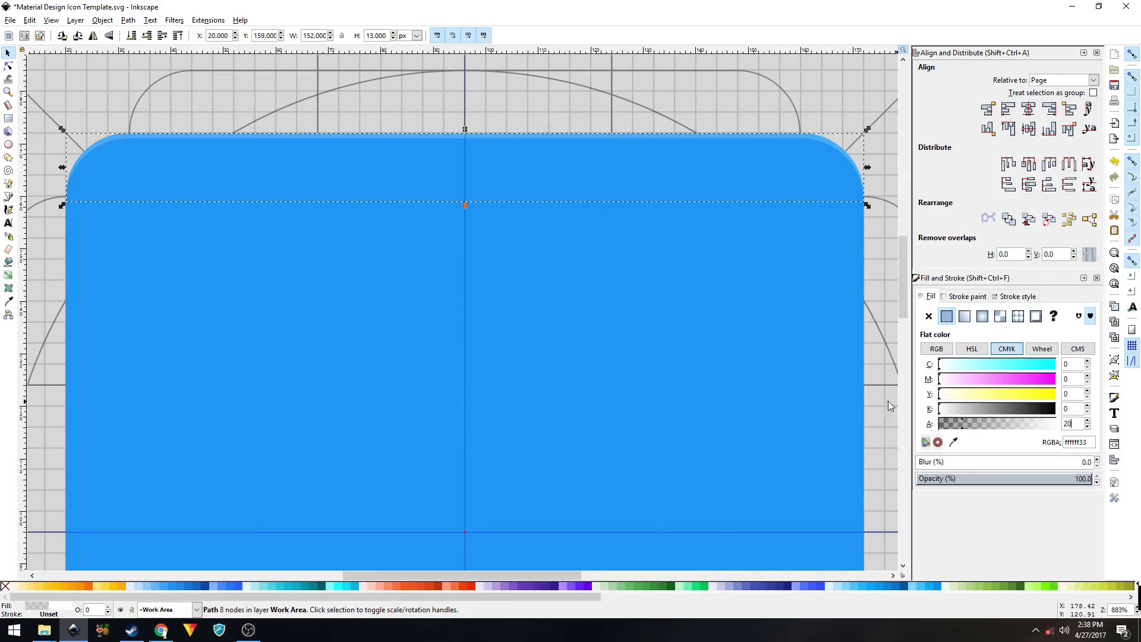
left_click(223, 91)
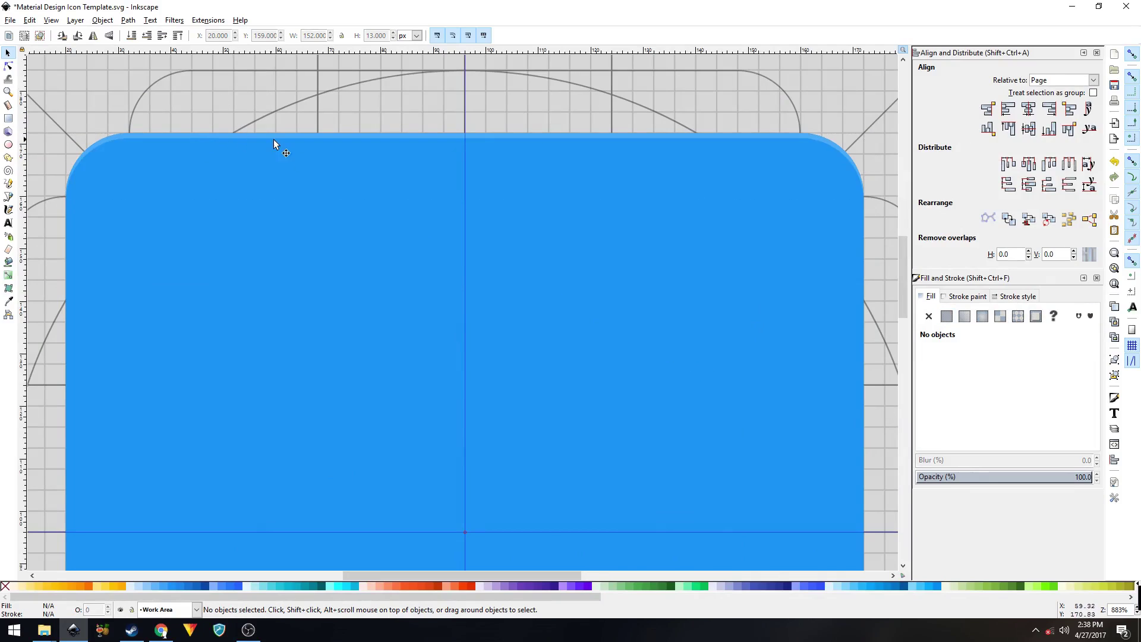
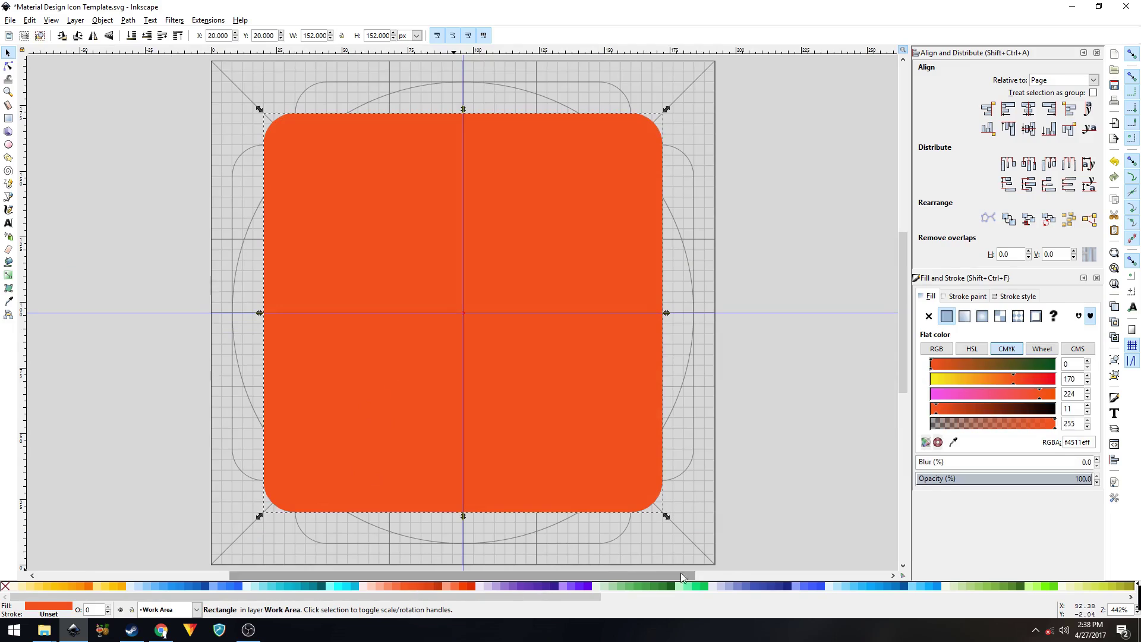
Fill the upper copy of the orange square with light green 7cb342 and set its Y position to 21 px
left_click(997, 585)
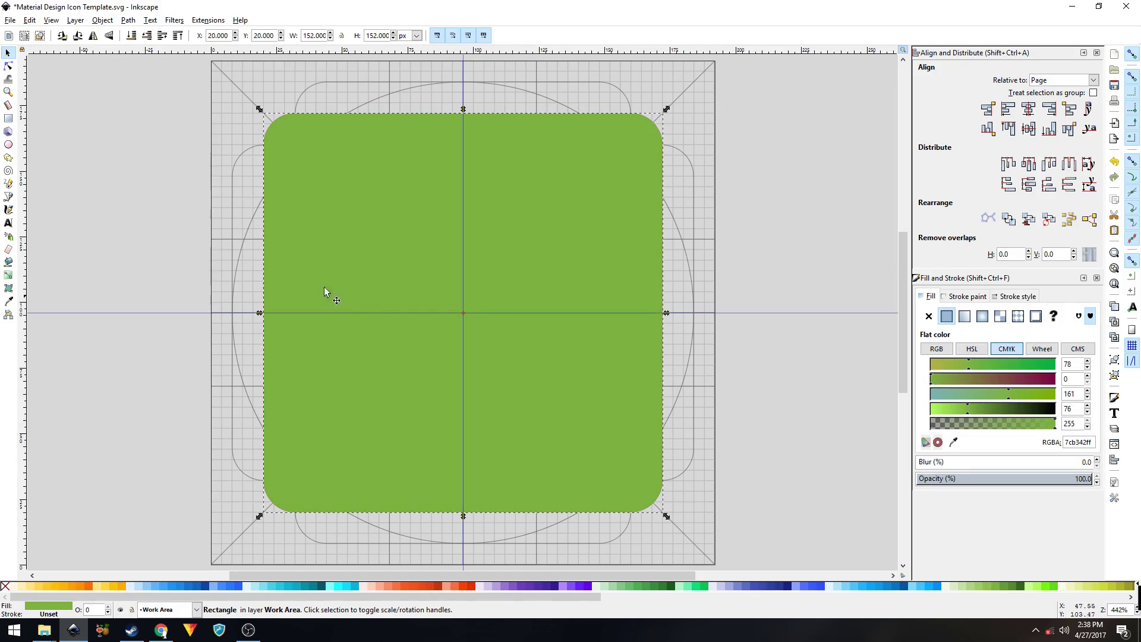
left_click(260, 38)
type("1")
key("Return")
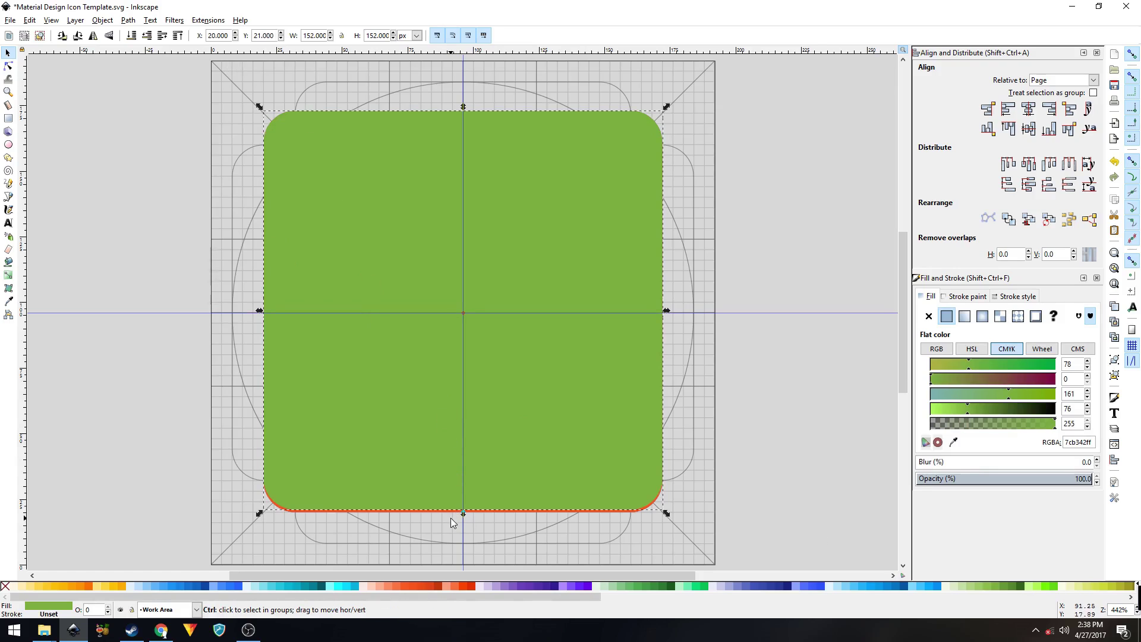
Subtract the green square from the orange square with Difference, leaving a thin orange strip along the icon's bottom edge
scroll(450, 519, "up", 3)
scroll(483, 498, "up", 1)
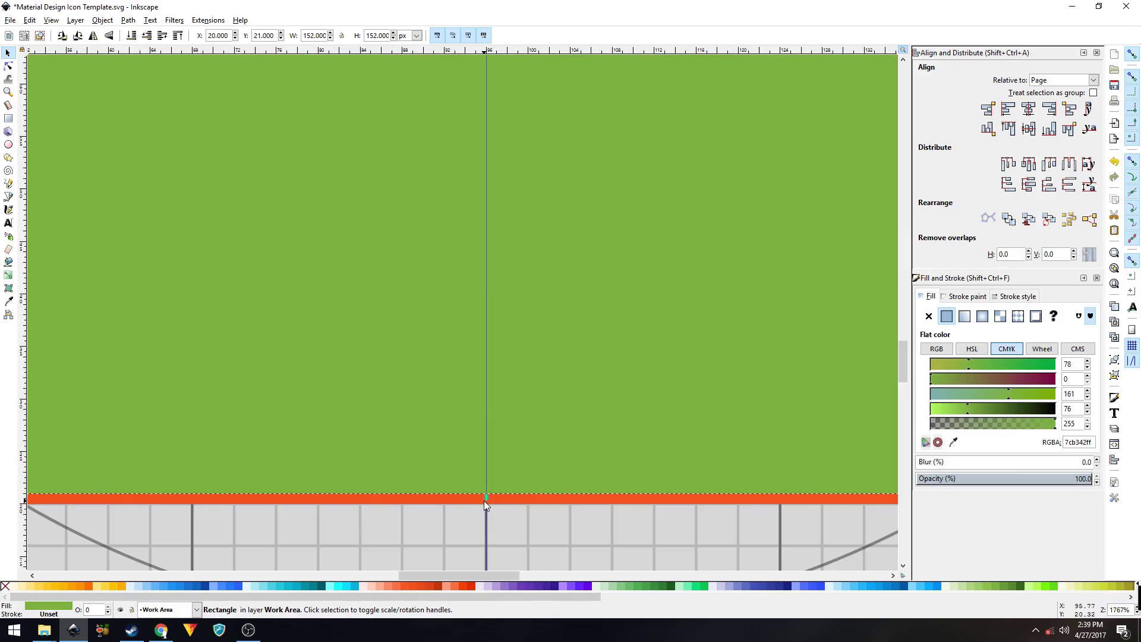
left_click(406, 499, "shift")
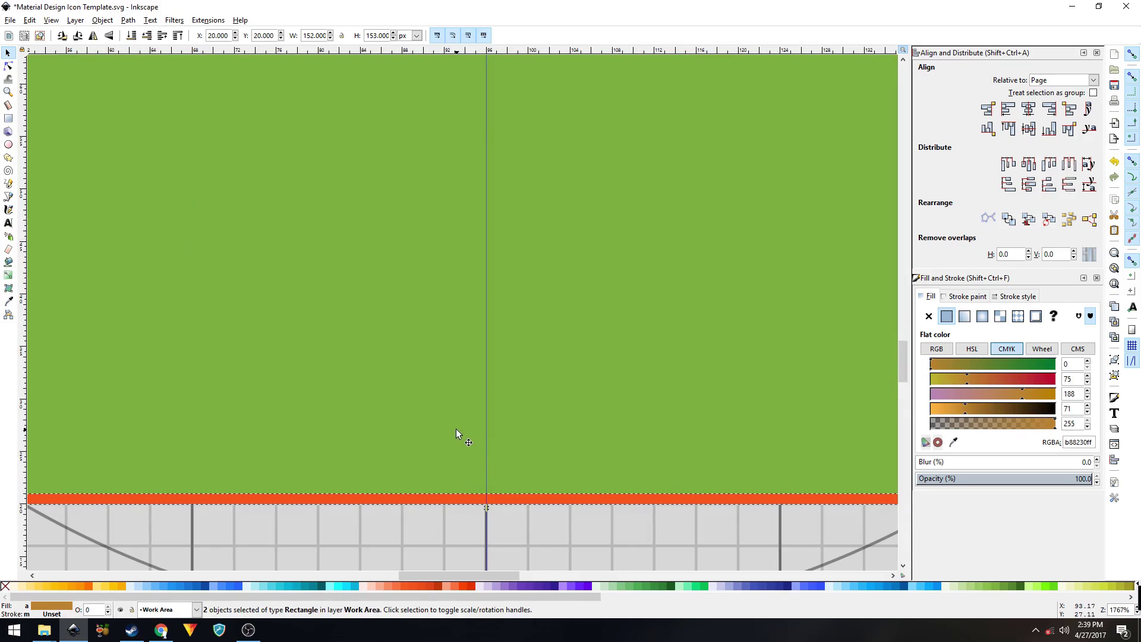
scroll(455, 429, "down", 2)
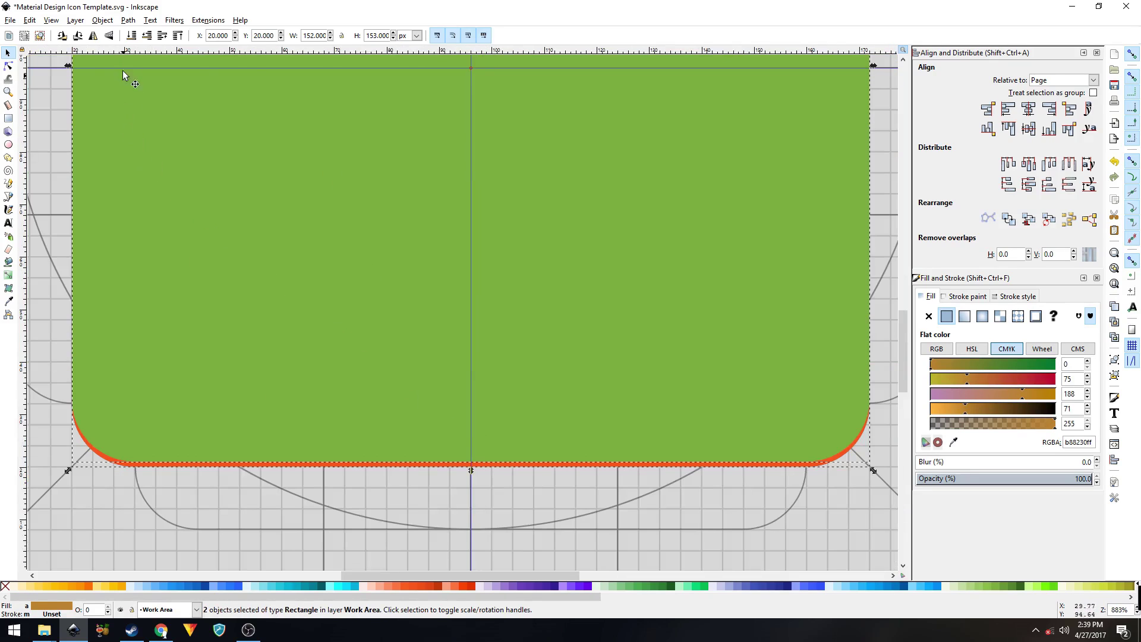
left_click(128, 20)
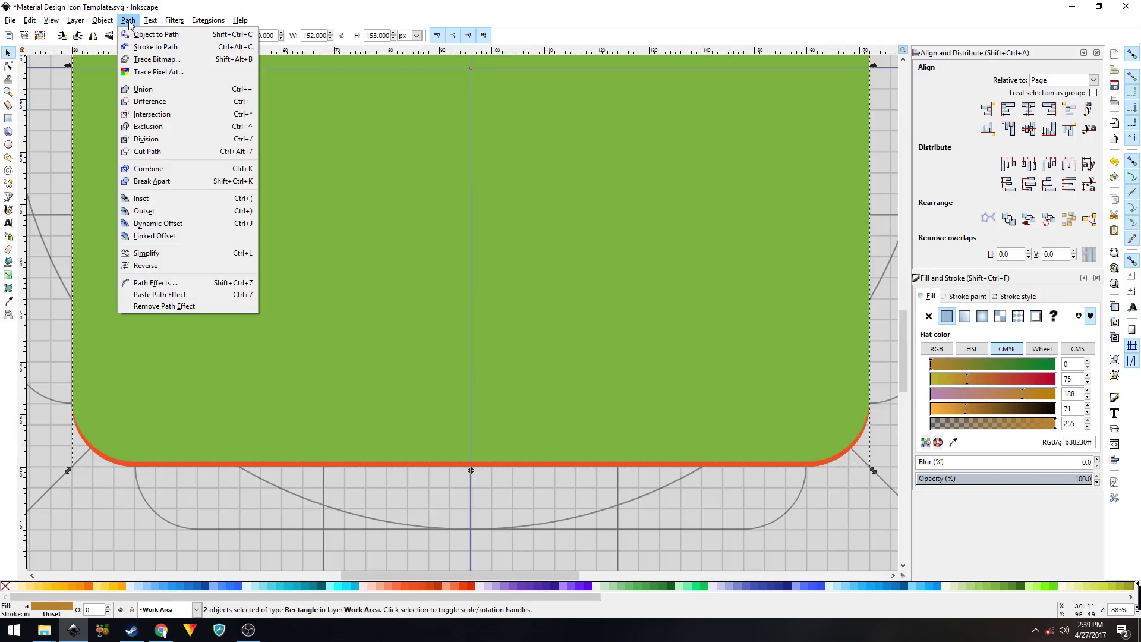
left_click(150, 102)
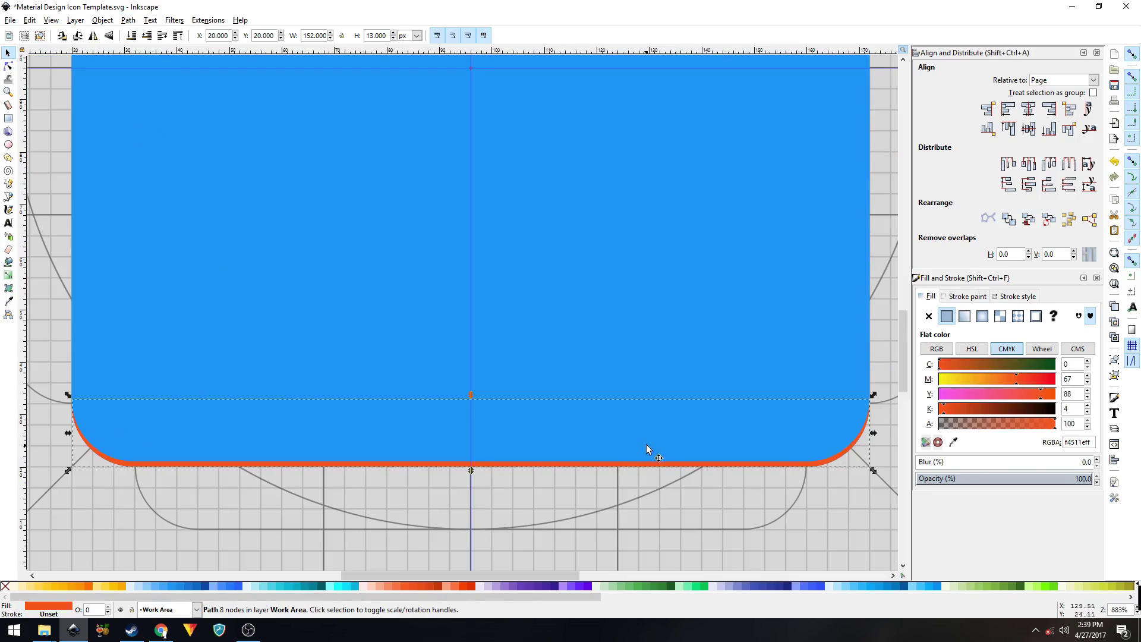
Switch to the guidelines in Chrome and examine the shade/shadow colors and percentages listed for the cool, fresh, warm and hot base colors
left_click(160, 630)
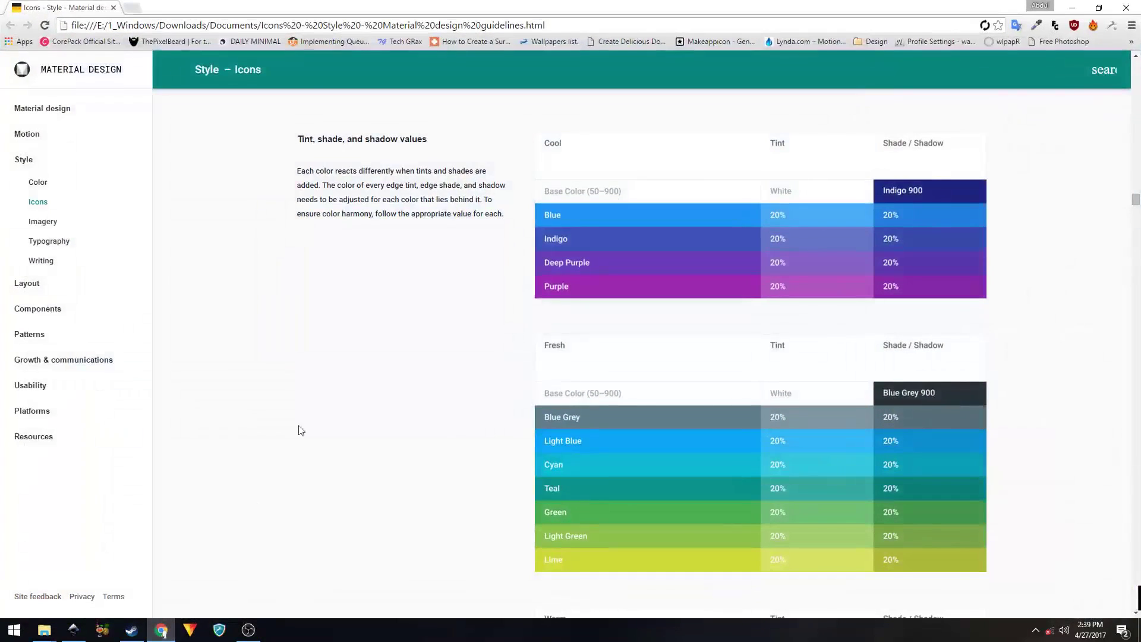
scroll(395, 272, "up", 1)
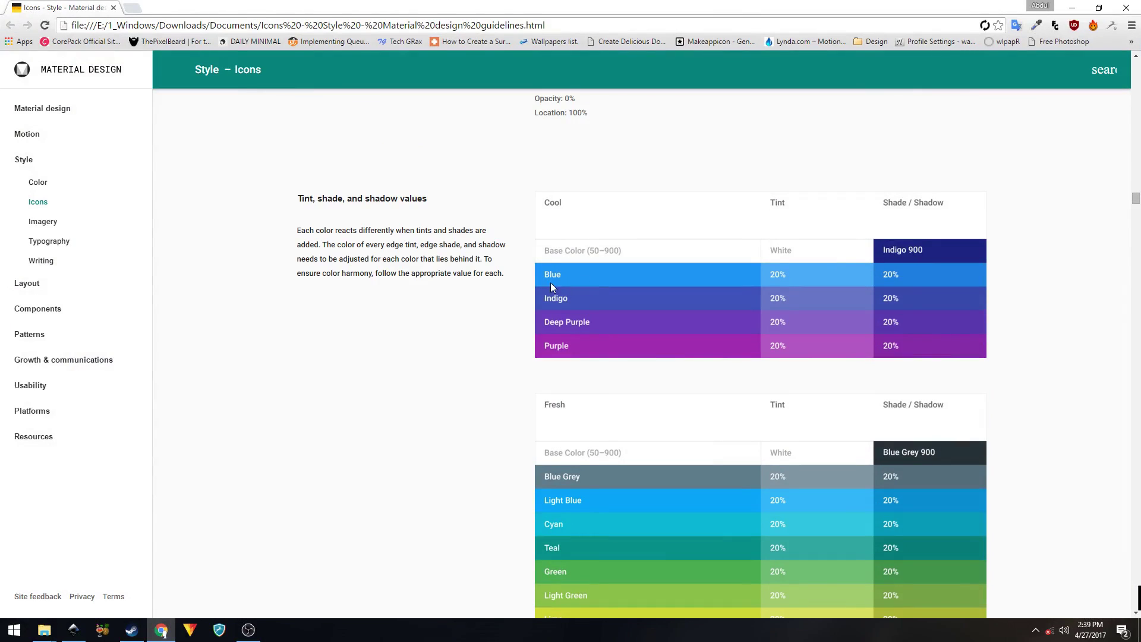
scroll(523, 393, "down", 6)
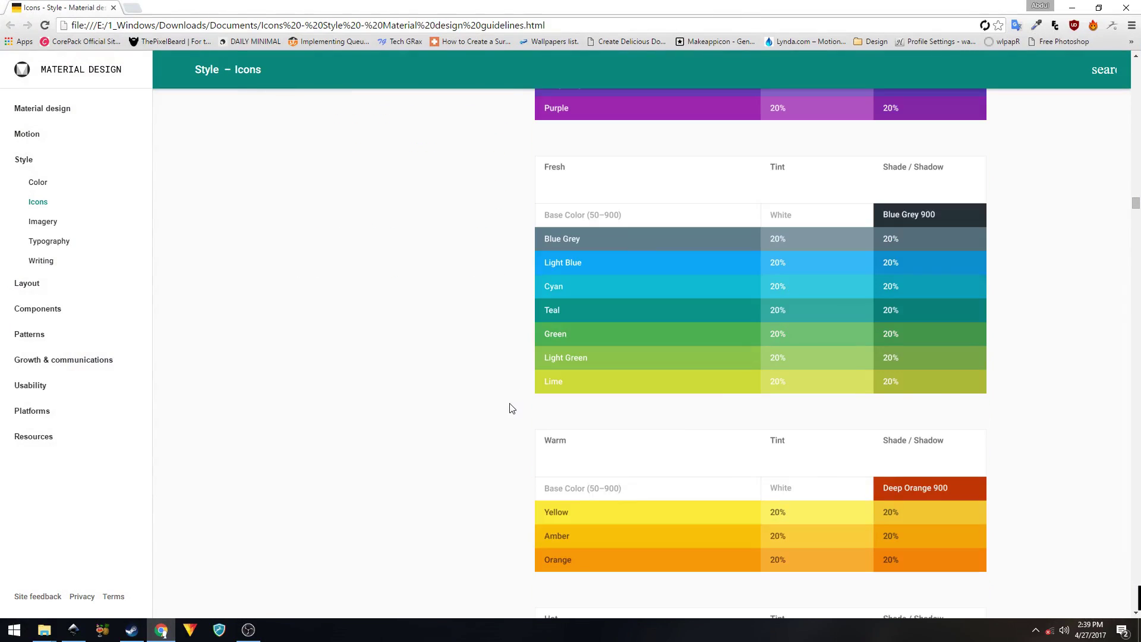
scroll(493, 425, "down", 1)
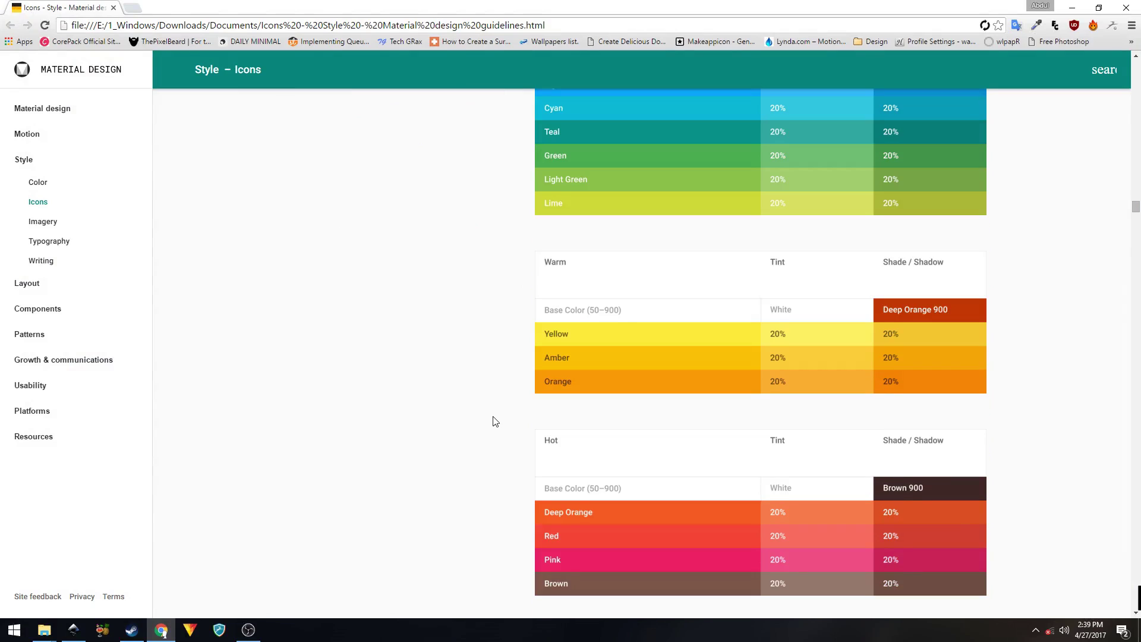
scroll(497, 433, "down", 2)
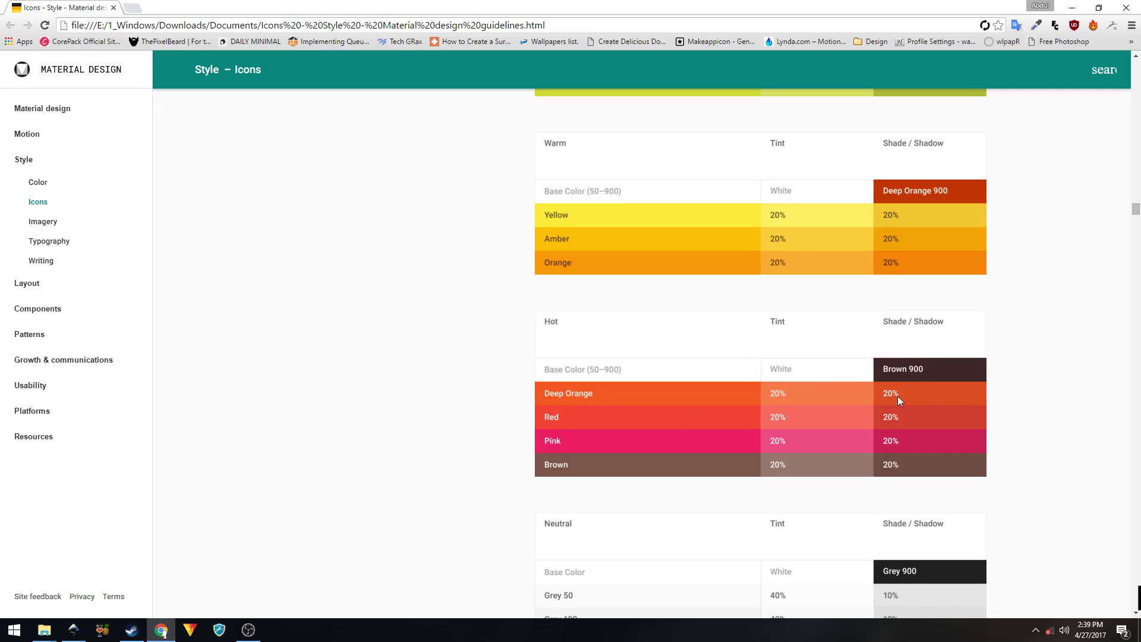
scroll(897, 395, "up", 5)
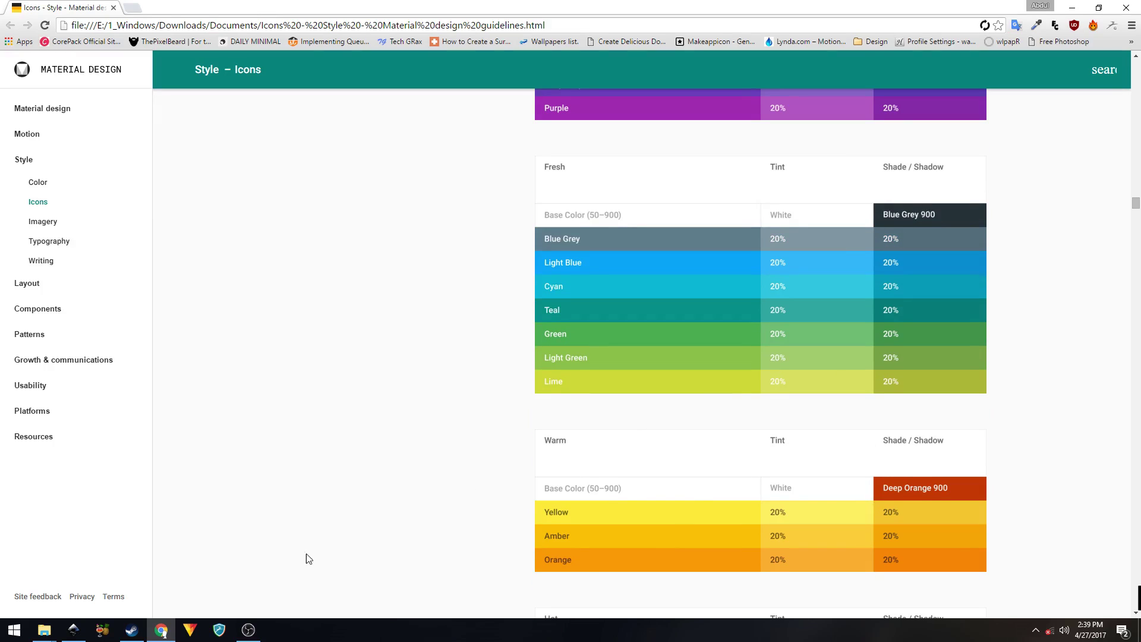
Back in Inkscape, fill the icon's bottom edge strip with indigo 900 and copy its RGBA code
left_click(73, 630)
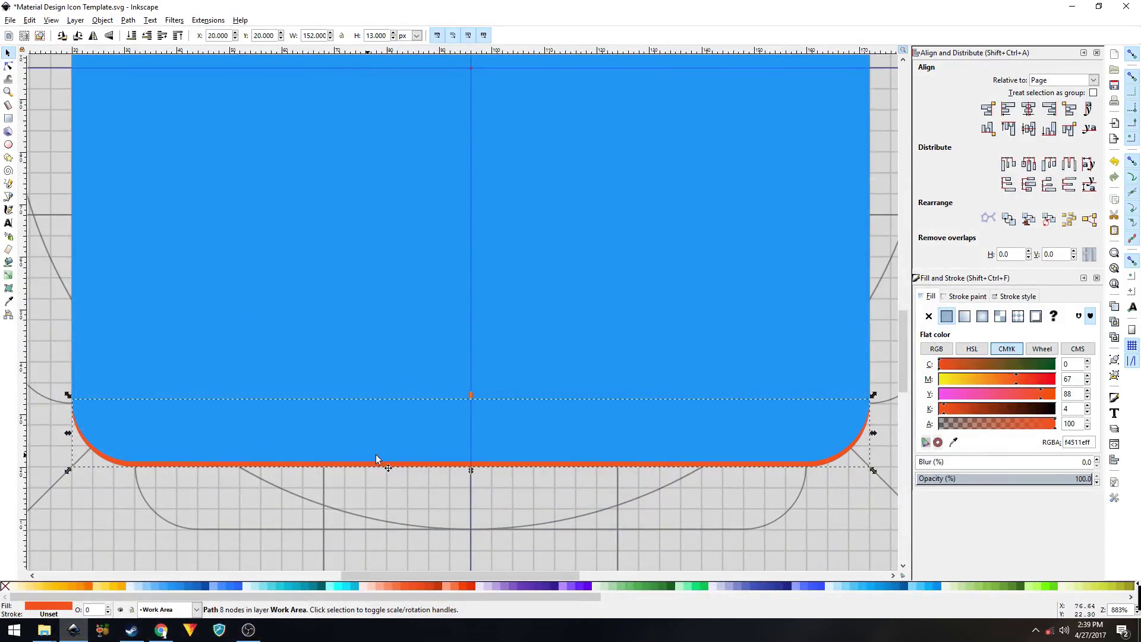
left_click(786, 591)
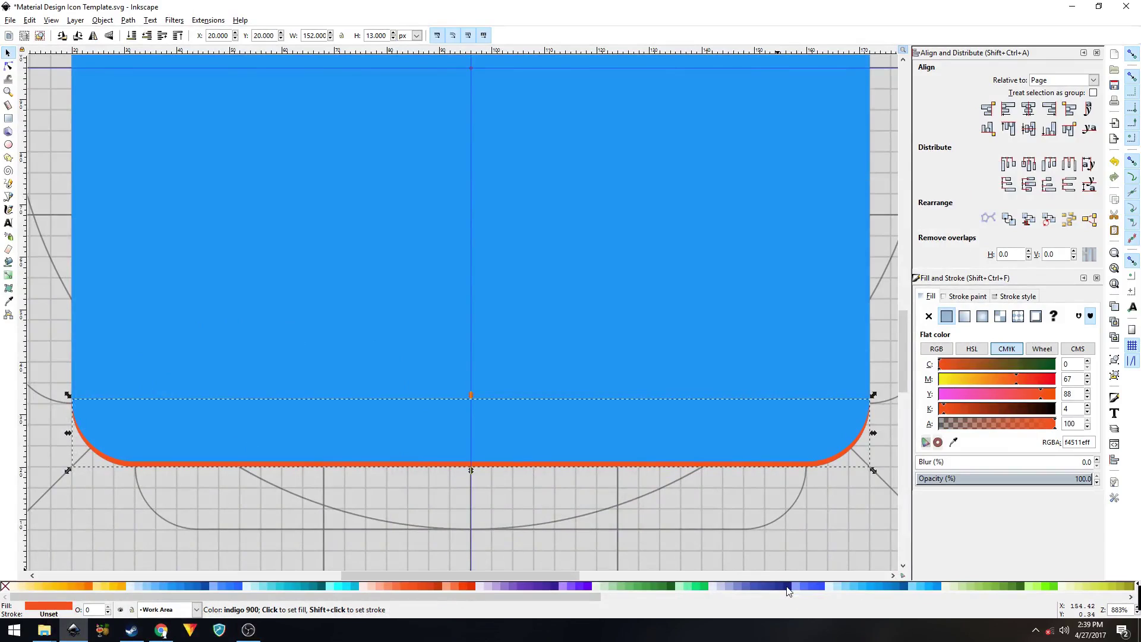
double_click(1074, 445)
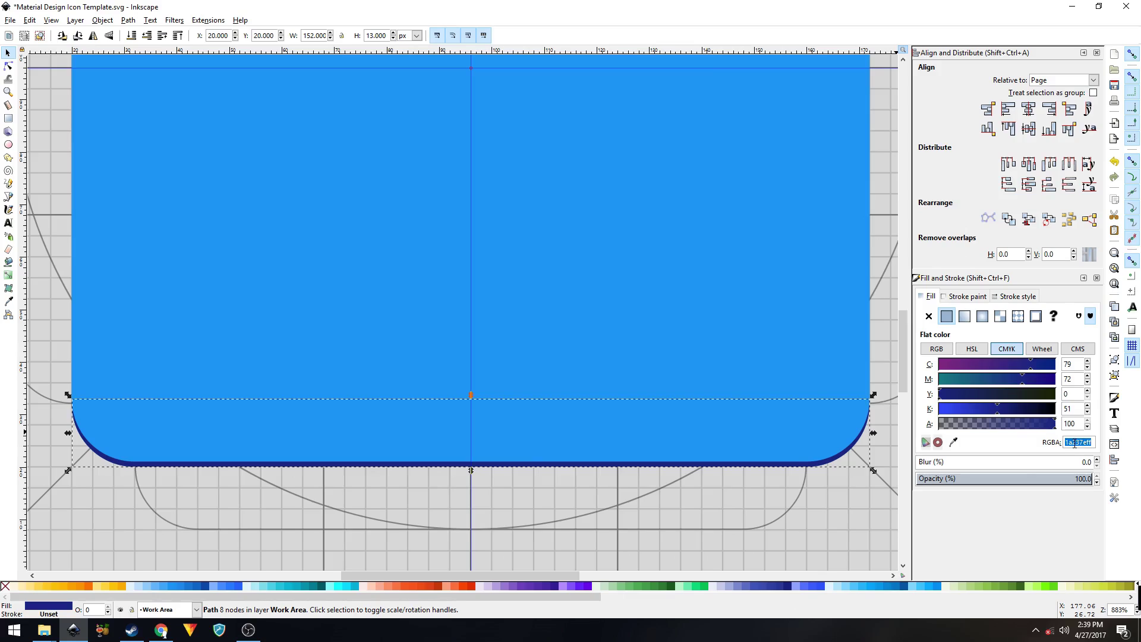
right_click(1074, 443)
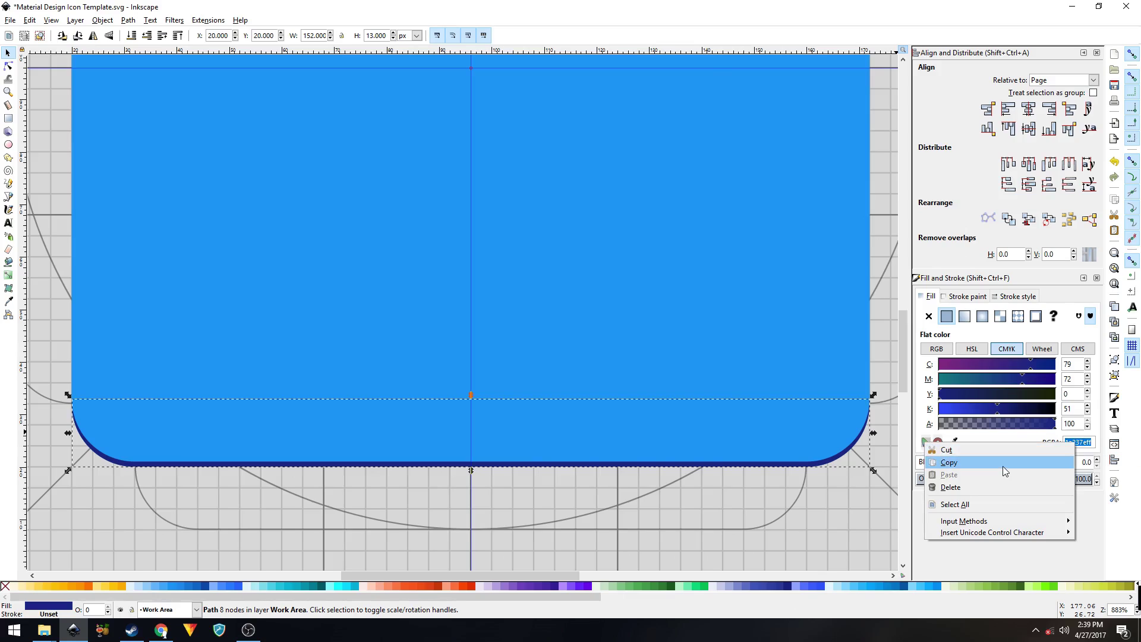
left_click(1003, 466)
Set the bottom edge strip's fill alpha to 20% and deselect it
double_click(1070, 424)
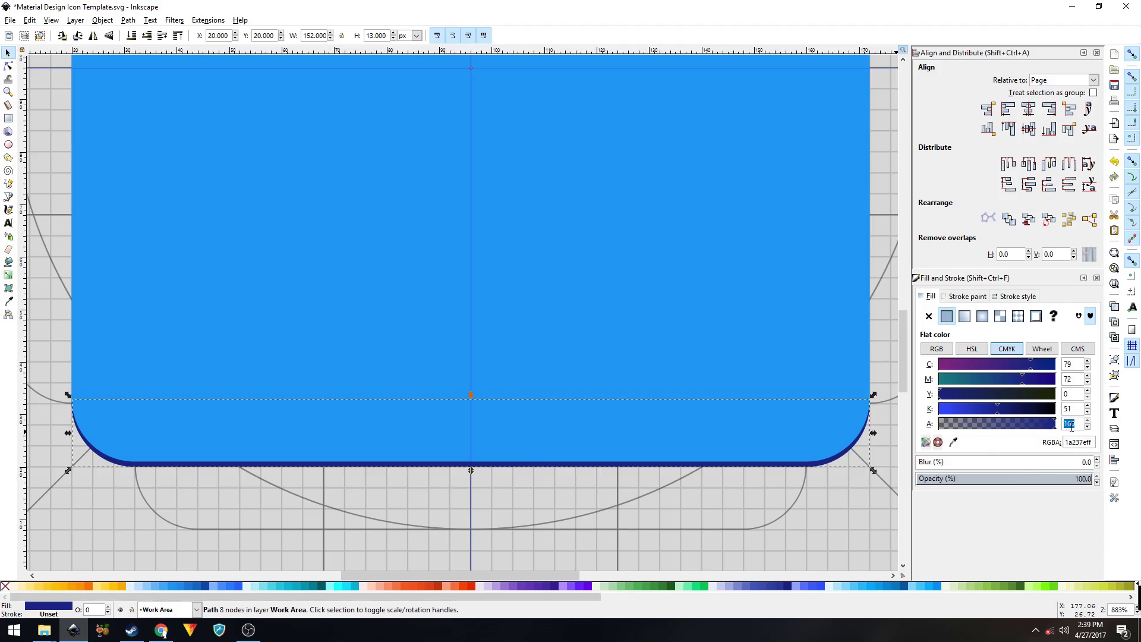
type("20")
key("Return")
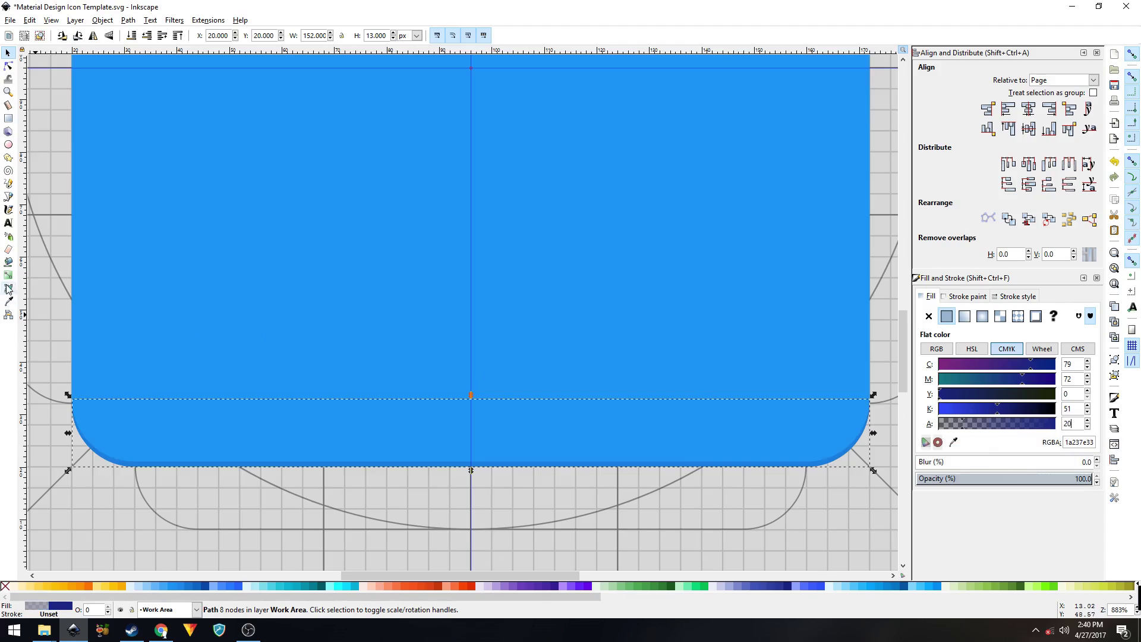
left_click(48, 276)
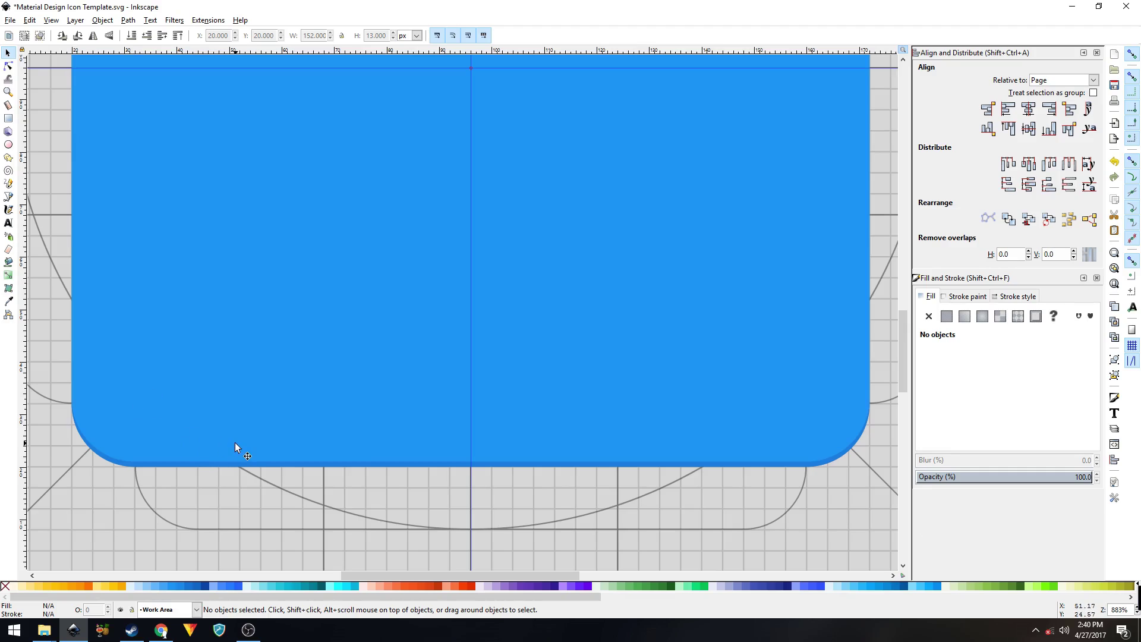
Draw a circle about 96 px in diameter from the guide intersection at the icon's center and fill it with opaque amber 500
key("5")
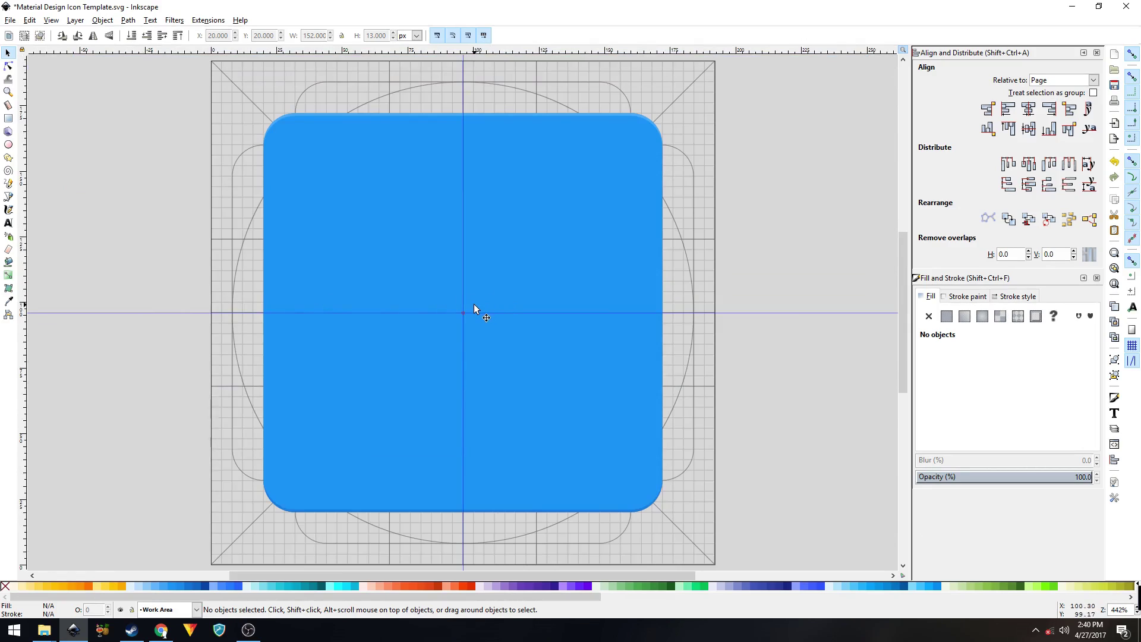
left_click(8, 144)
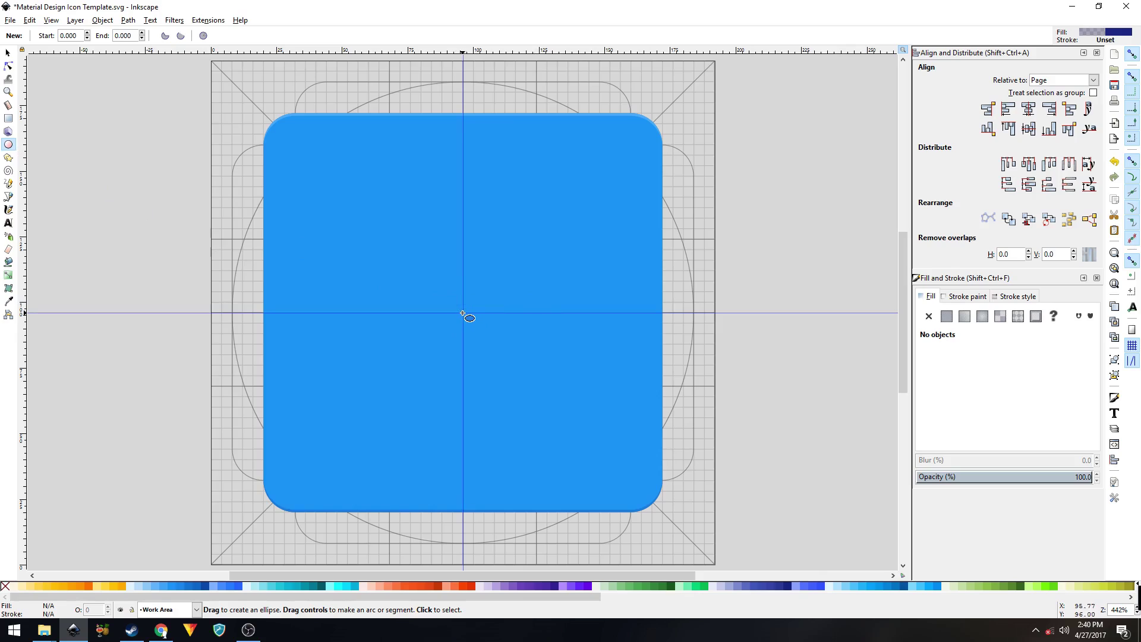
key("ctrl")
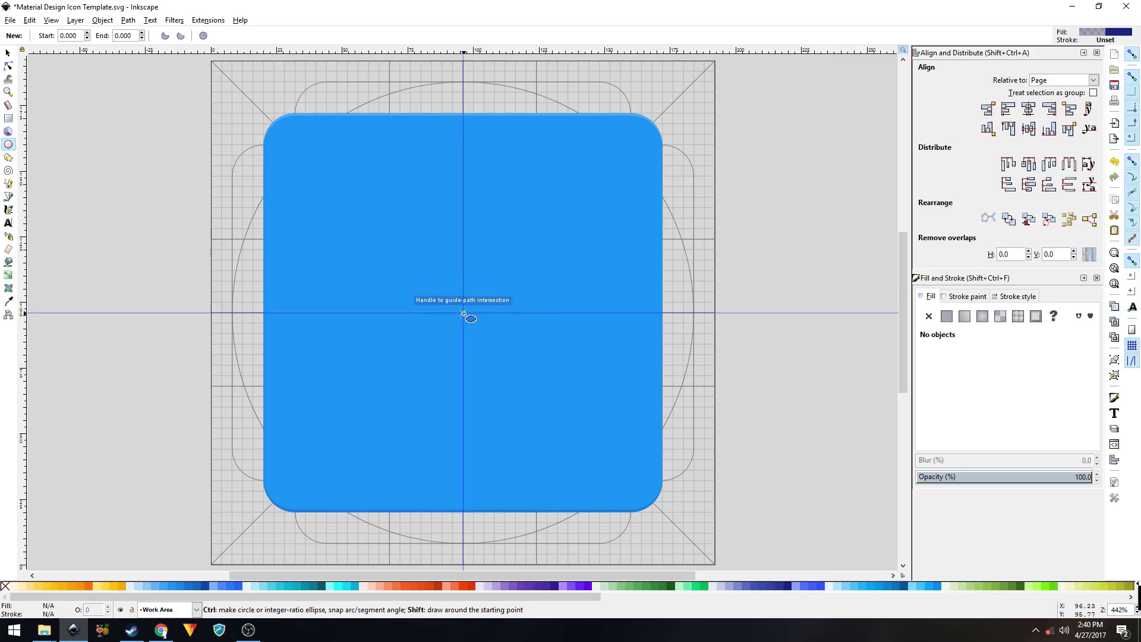
left_click_drag(464, 313, 590, 190)
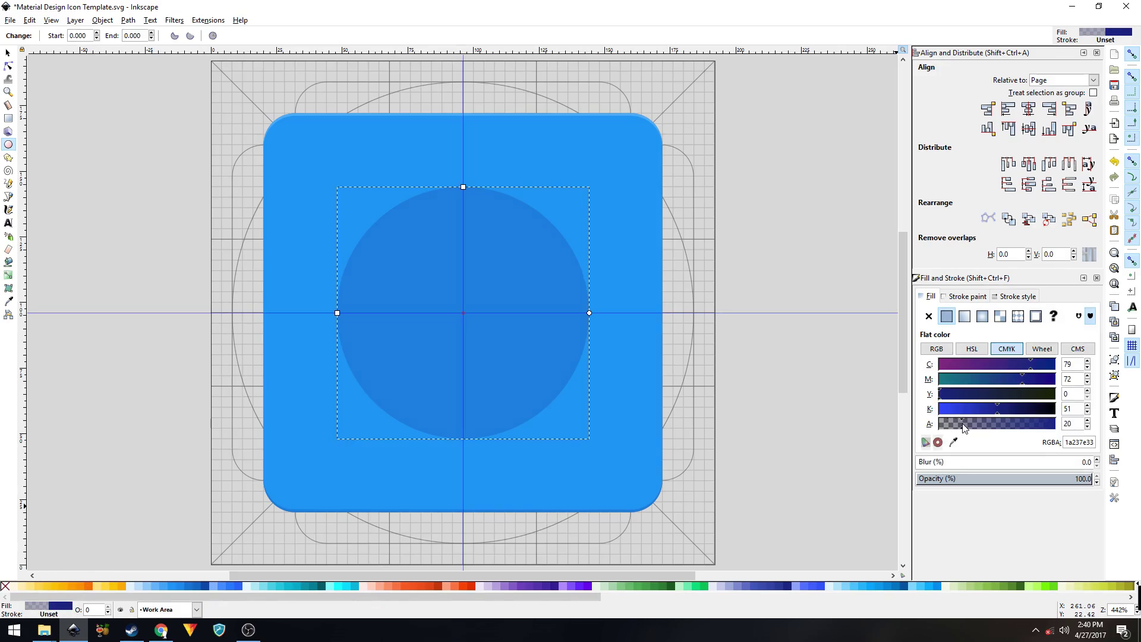
left_click_drag(963, 423, 1056, 423)
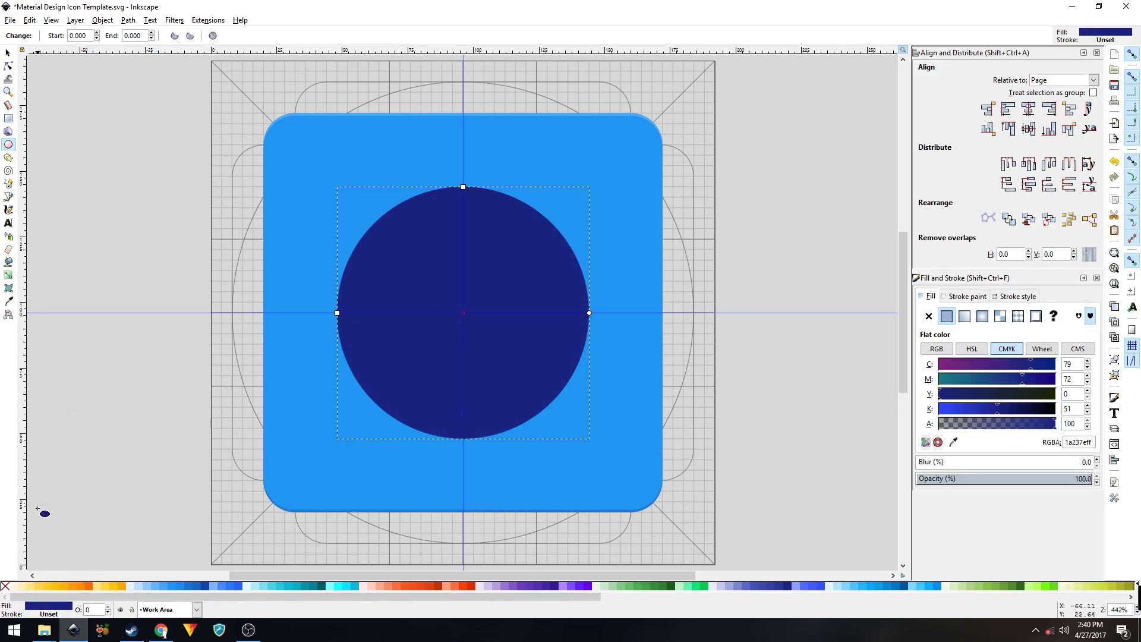
left_click(54, 584)
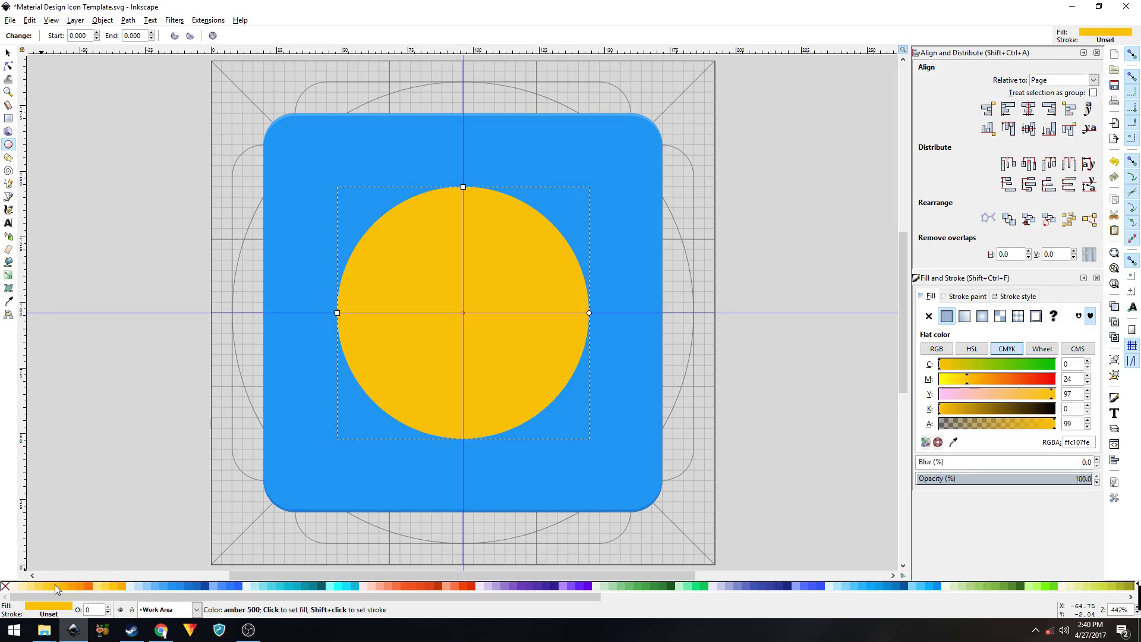
left_click(7, 54)
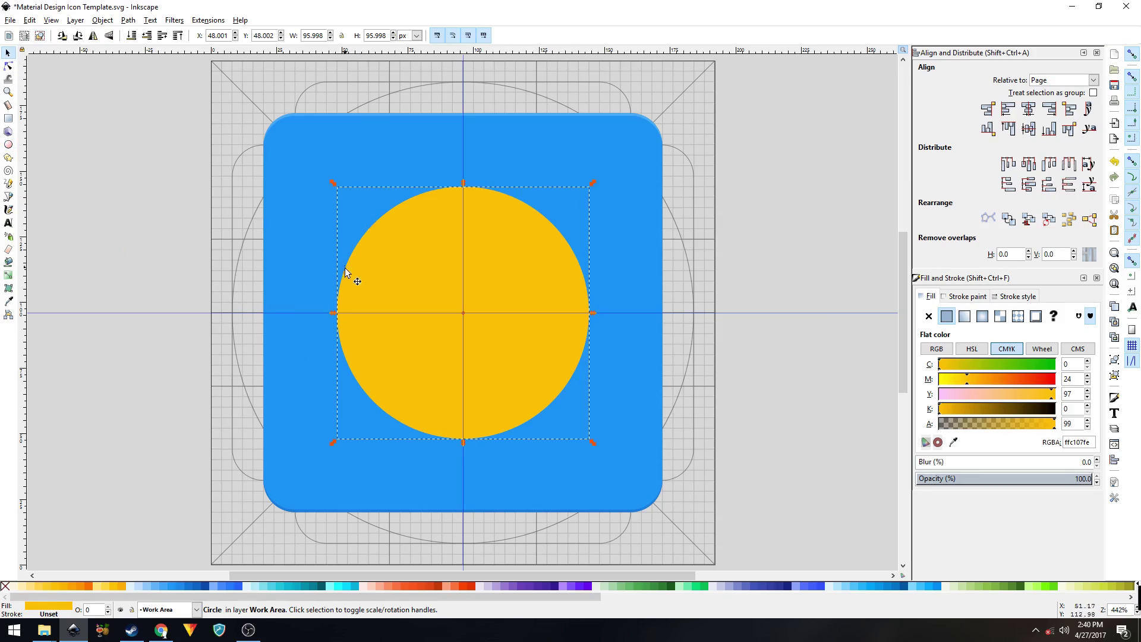
left_click(153, 216)
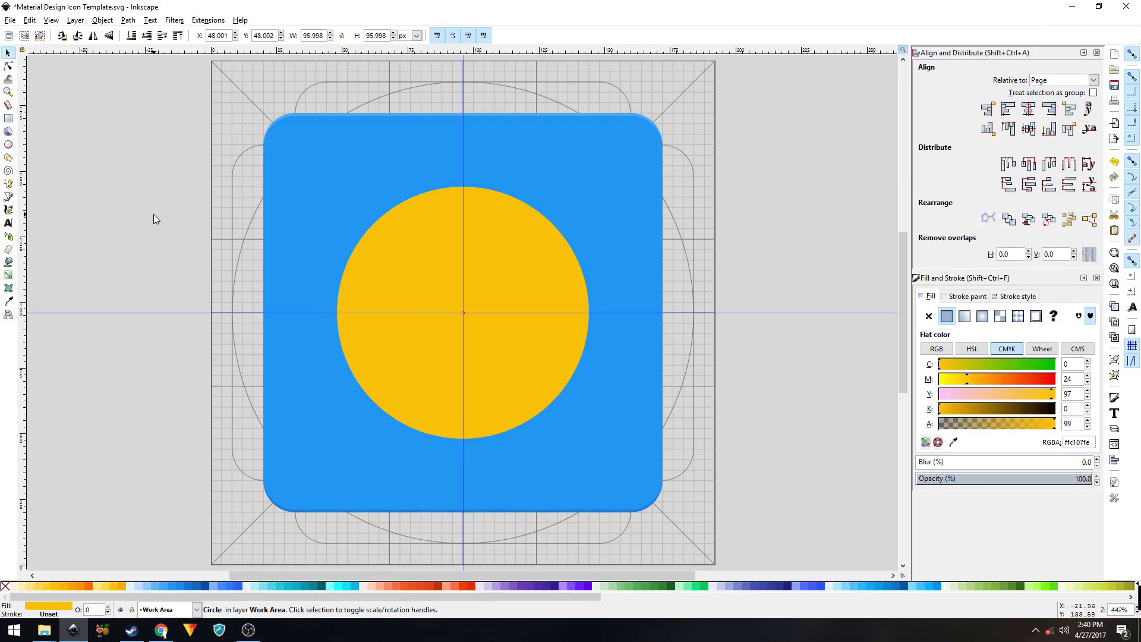
Convert the amber circle to a path
left_click(394, 258)
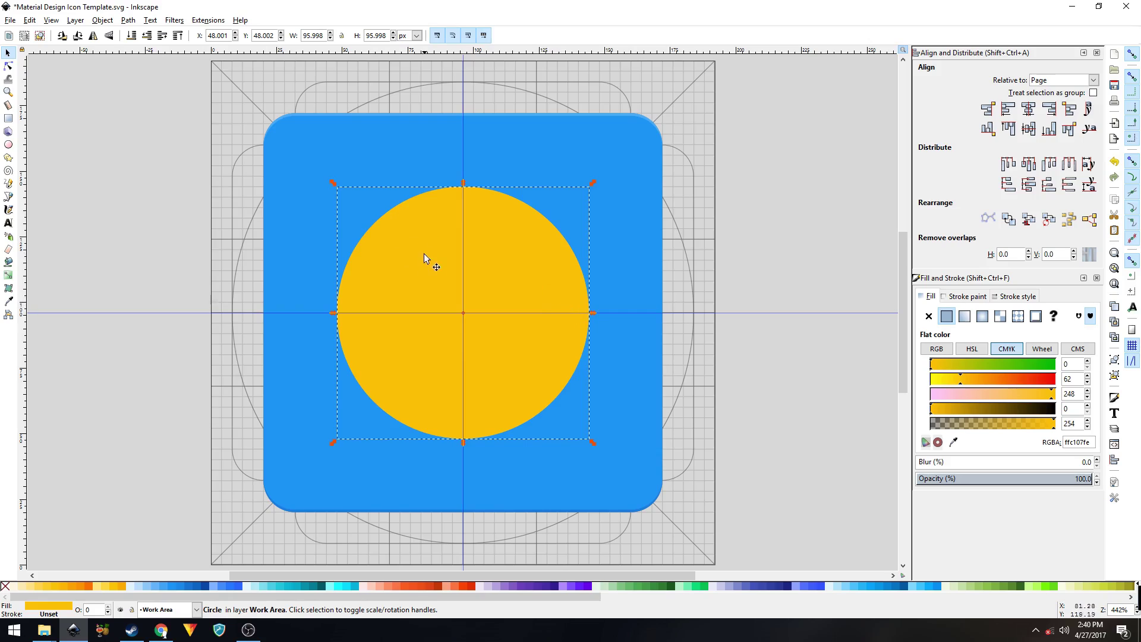
left_click(128, 20)
left_click(156, 34)
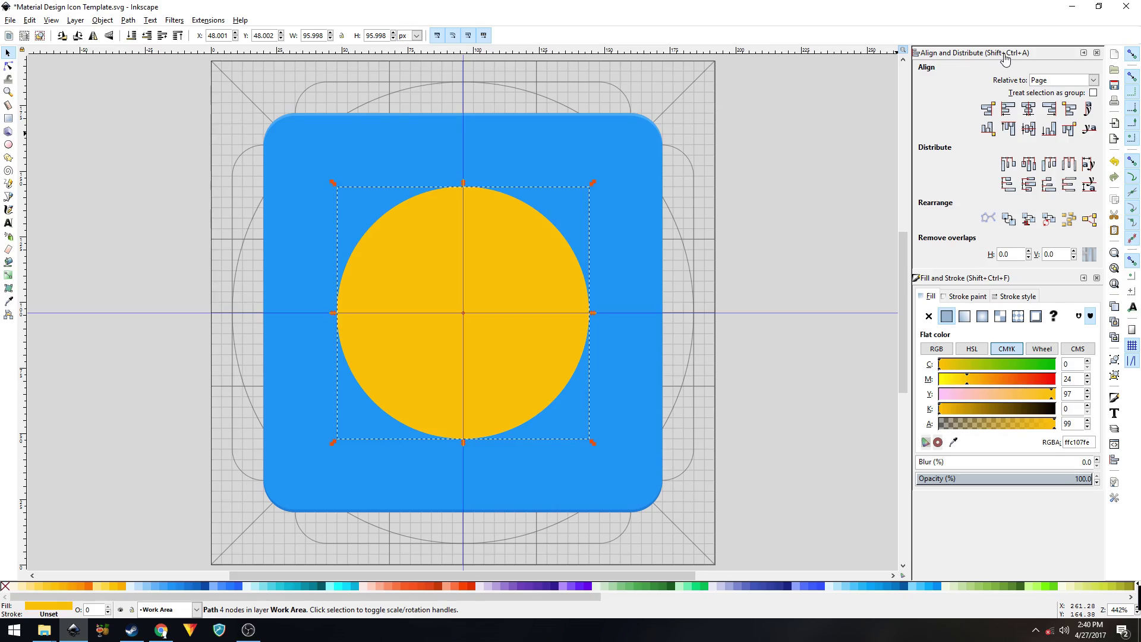
Duplicate the circle and align the copy outside the page's lower-right corner, its left and top edges against the page's right and bottom edges
left_click(1070, 109)
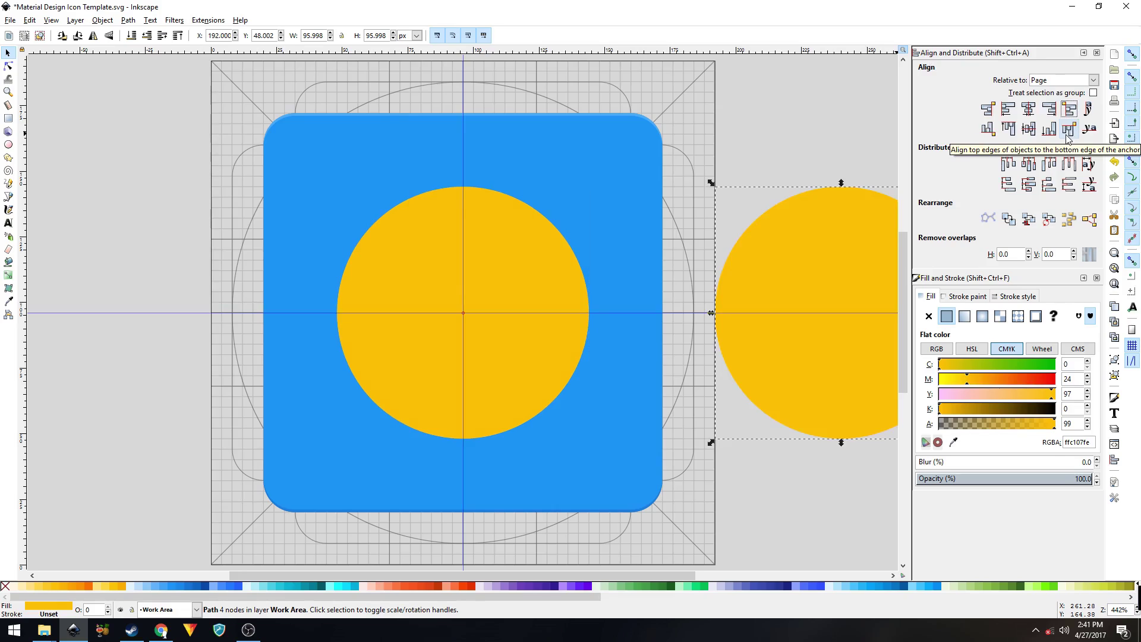
left_click(1069, 128)
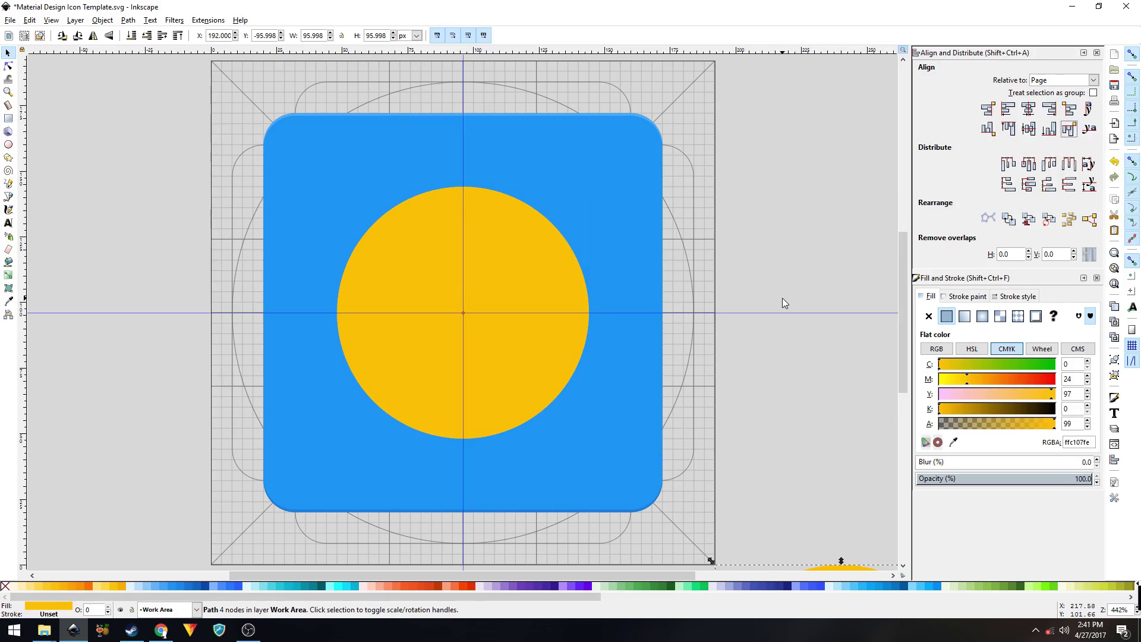
scroll(782, 298, "down", 2, "ctrl")
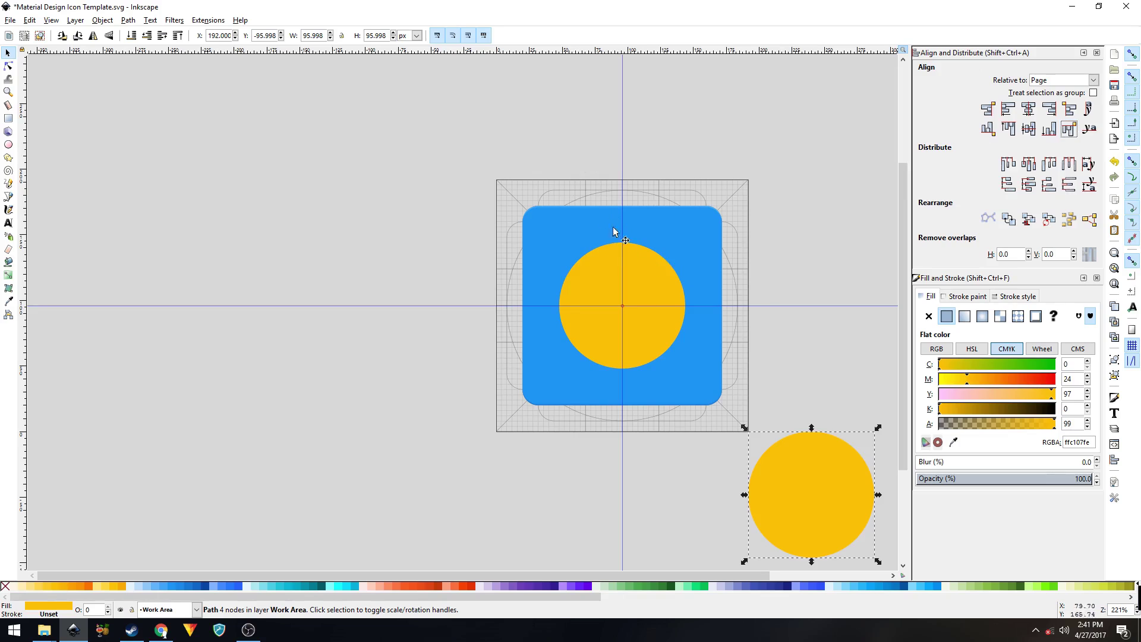
left_click(798, 316)
Select both amber circles and generate an Interpolate between them with exponent 0.0, 50 steps and method 1
scroll(720, 272, "right", 3)
scroll(675, 263, "down", 1)
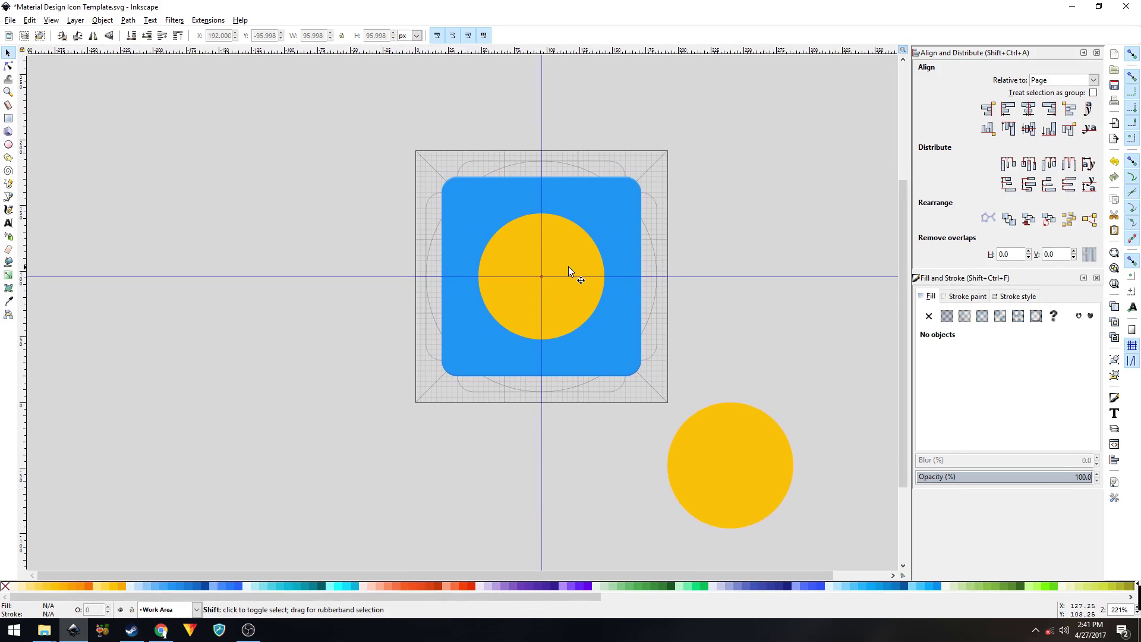
left_click(558, 259, "shift")
left_click(705, 439, "shift")
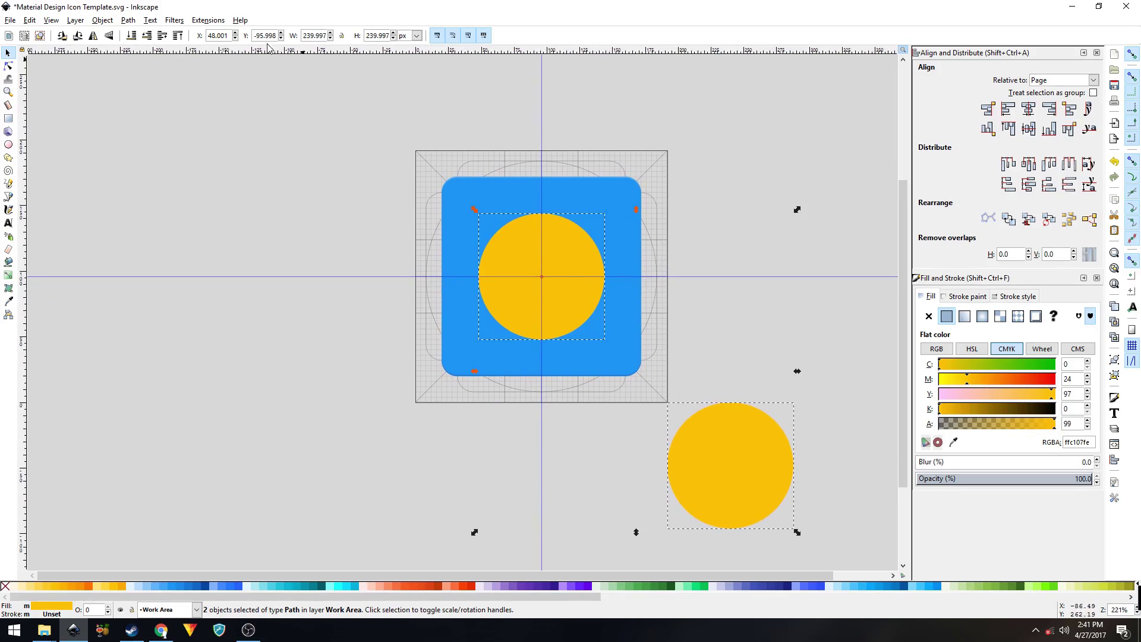
left_click(208, 21)
mouse_move(307, 118)
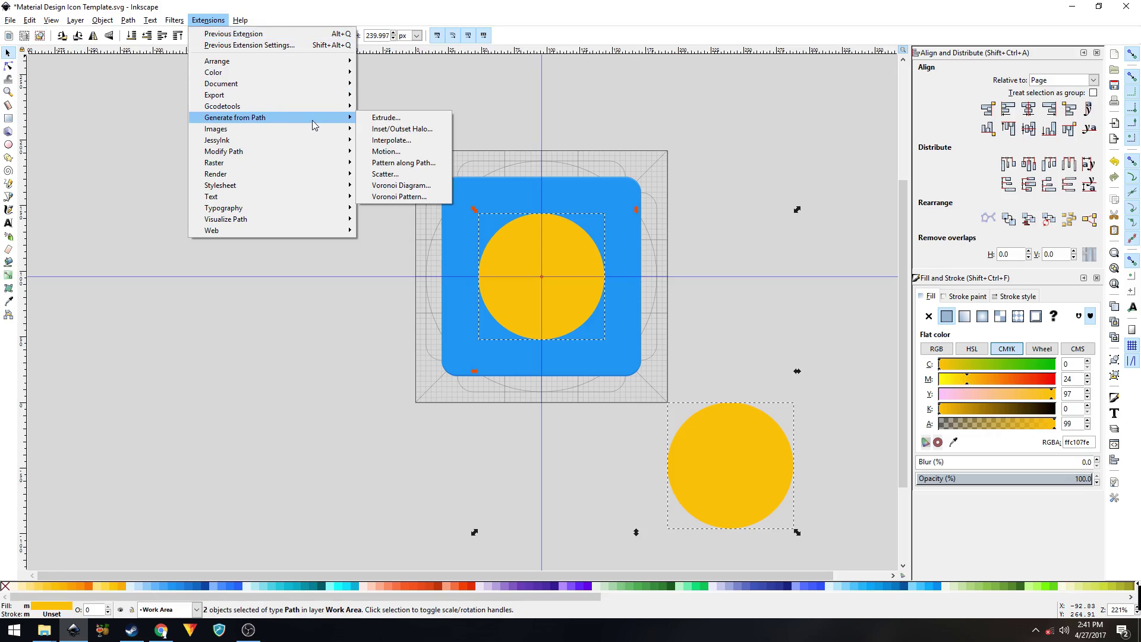
left_click(390, 141)
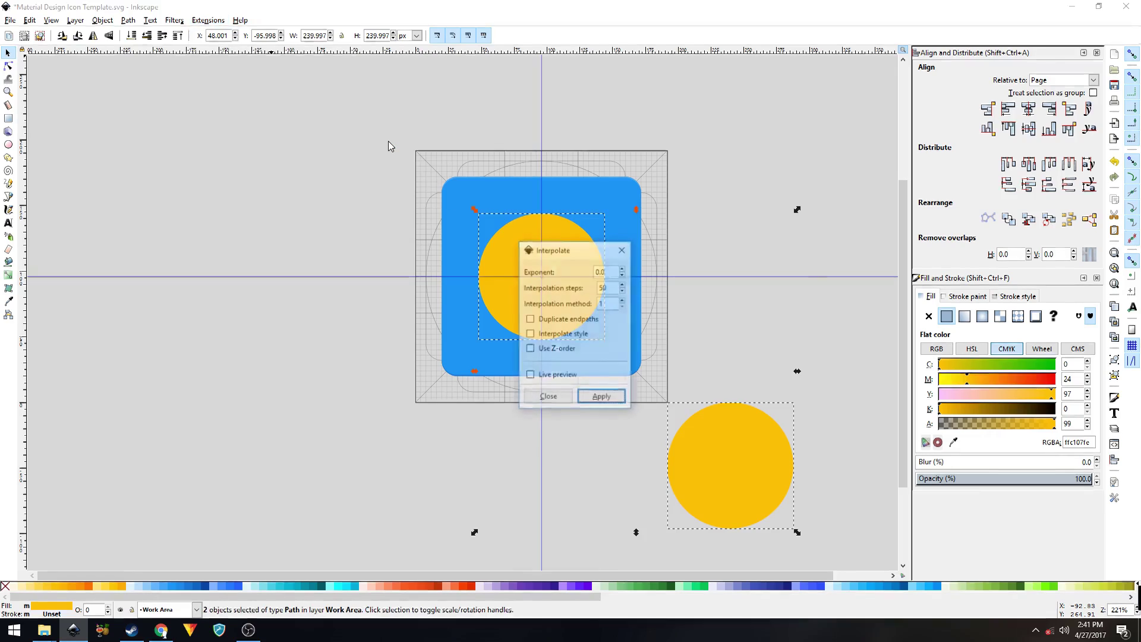
left_click_drag(526, 250, 266, 201)
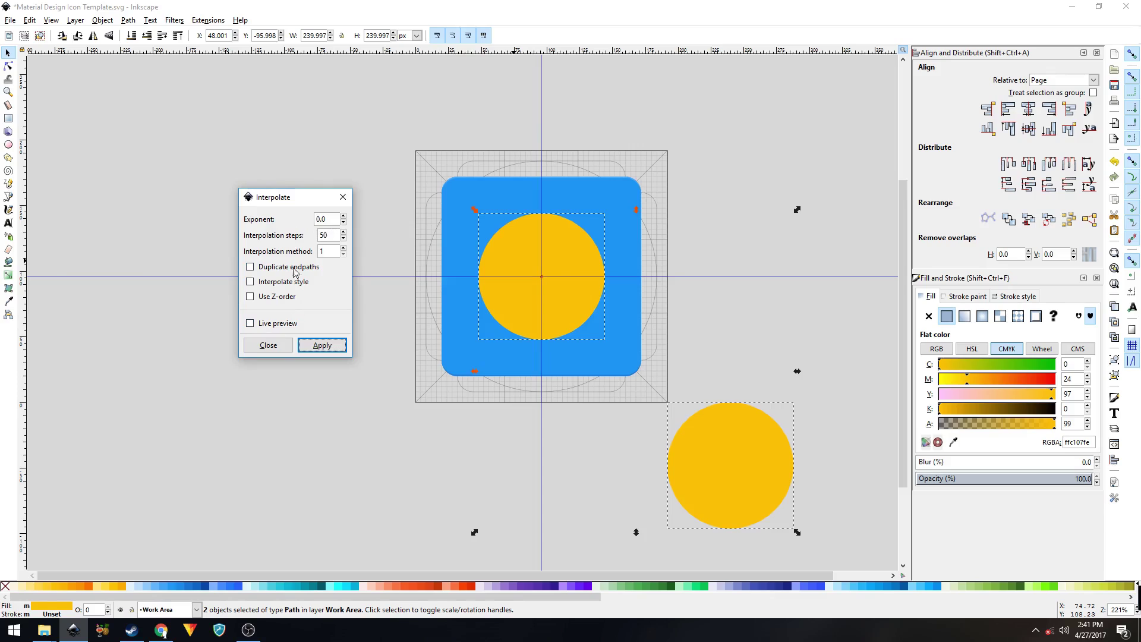
left_click(319, 346)
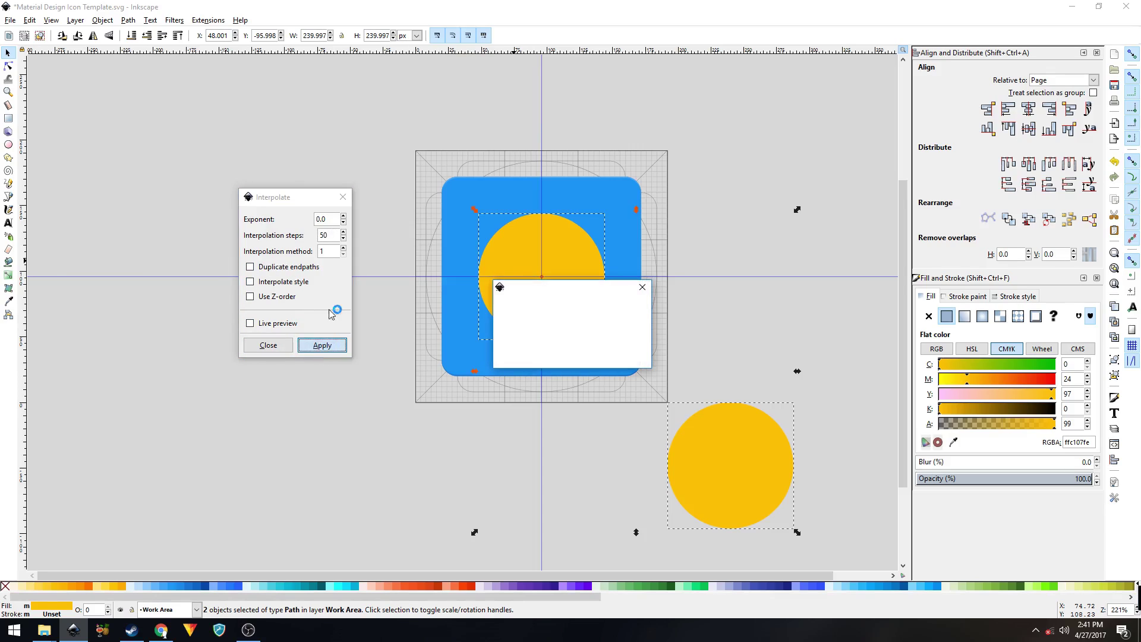
left_click(269, 346)
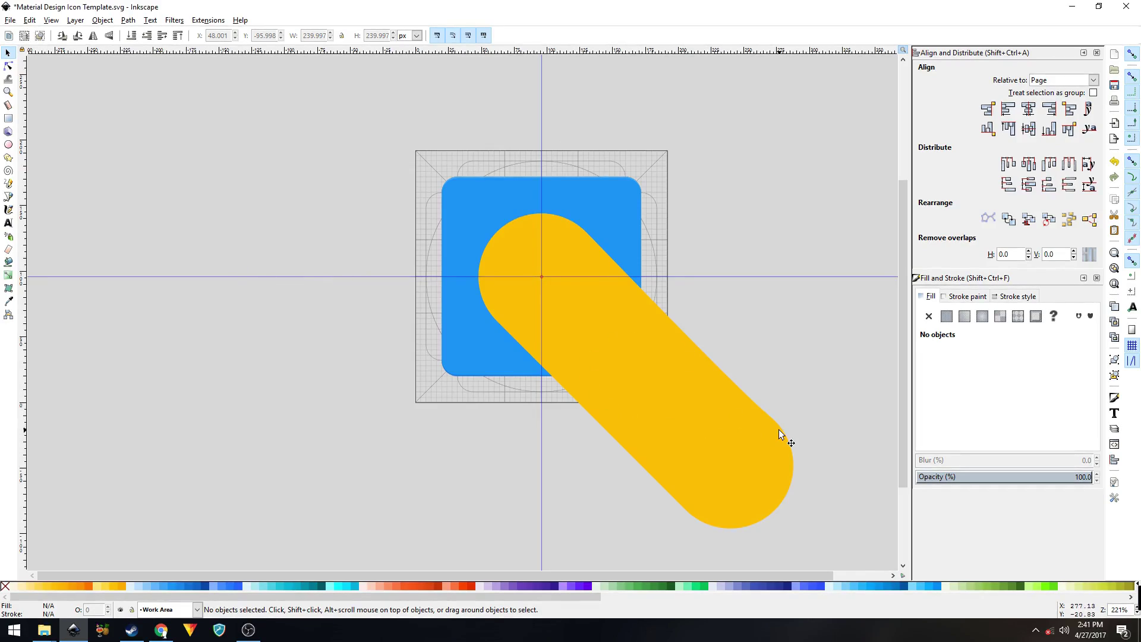
Ungroup the interpolated circles and merge them with the end circle outside the page into one path using Union
left_click(626, 362)
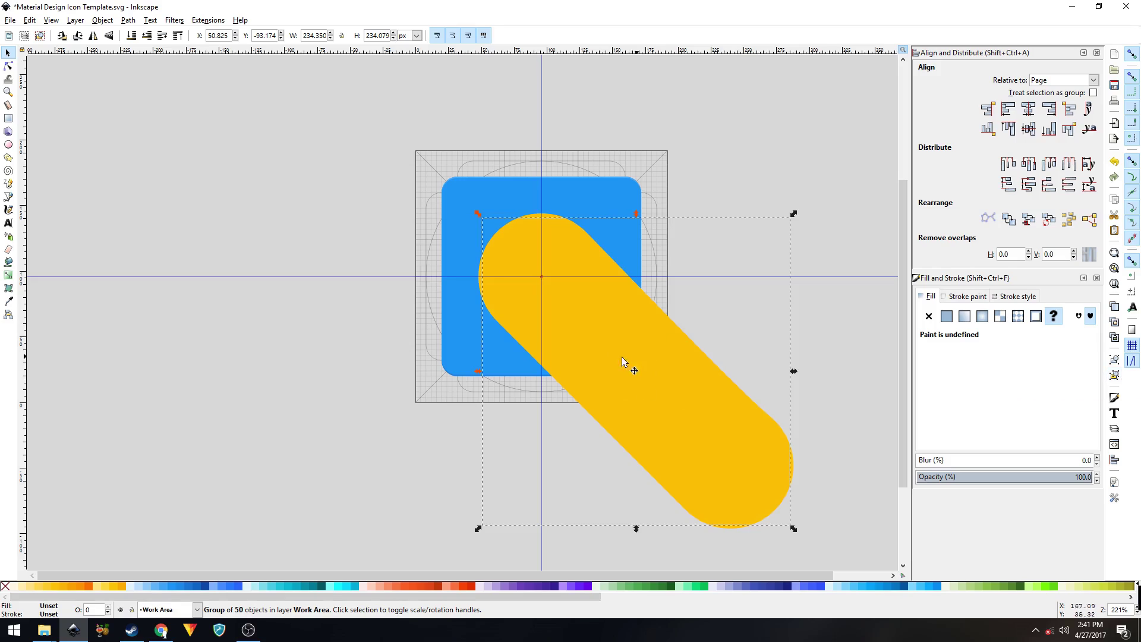
left_click(1115, 376)
scroll(811, 452, "down", 3)
scroll(811, 452, "right", 8)
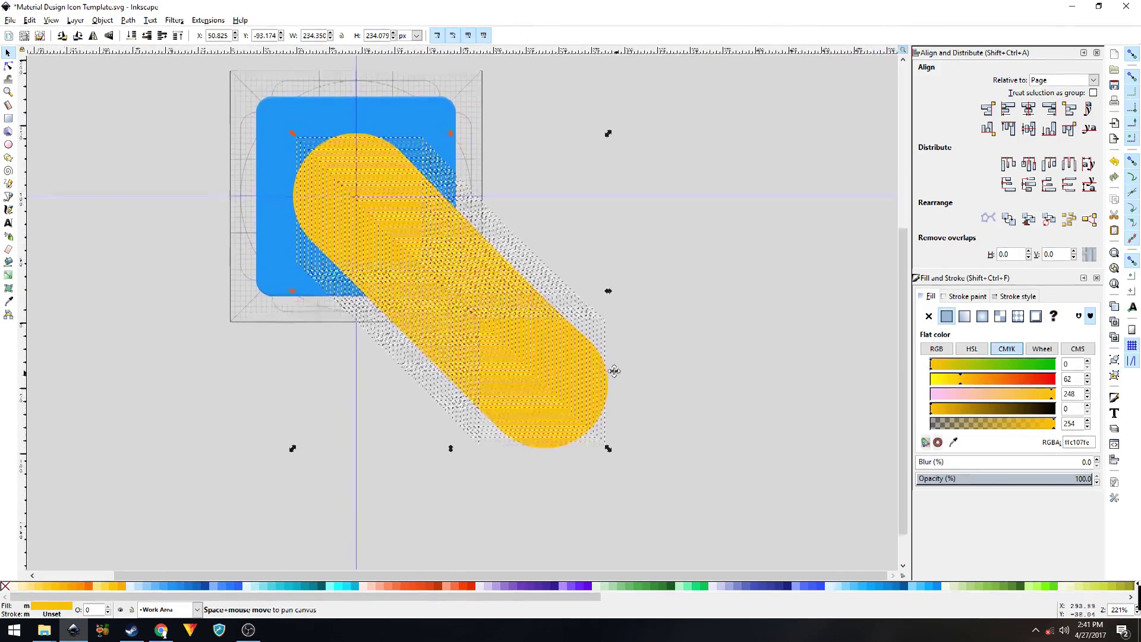
scroll(614, 406, "up", 3, "ctrl")
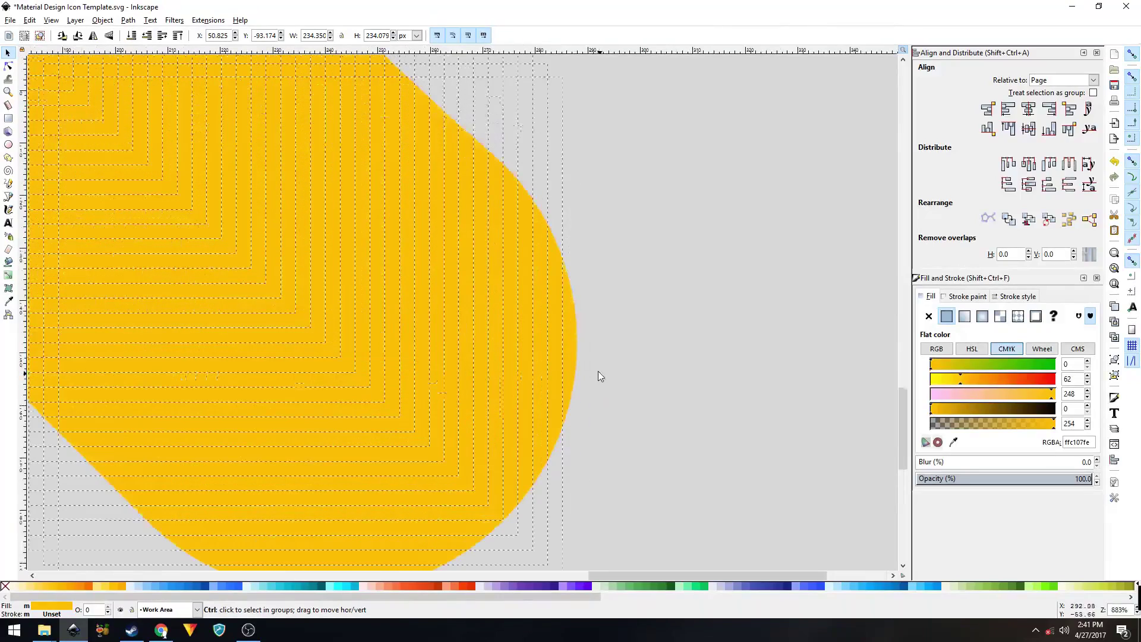
left_click(571, 337, "shift")
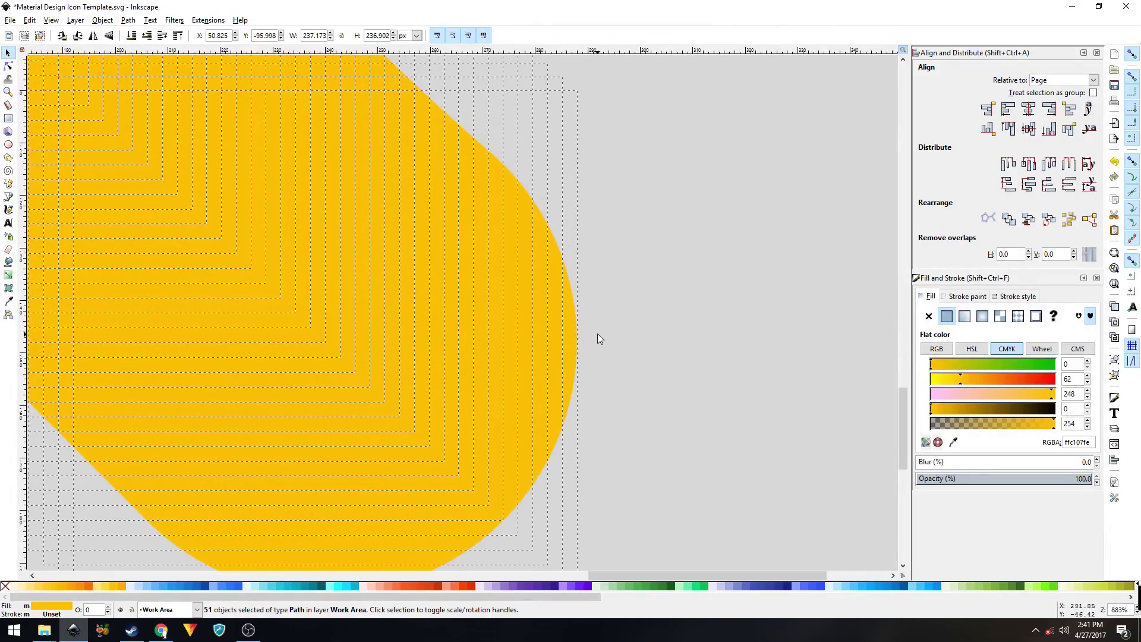
left_click(127, 20)
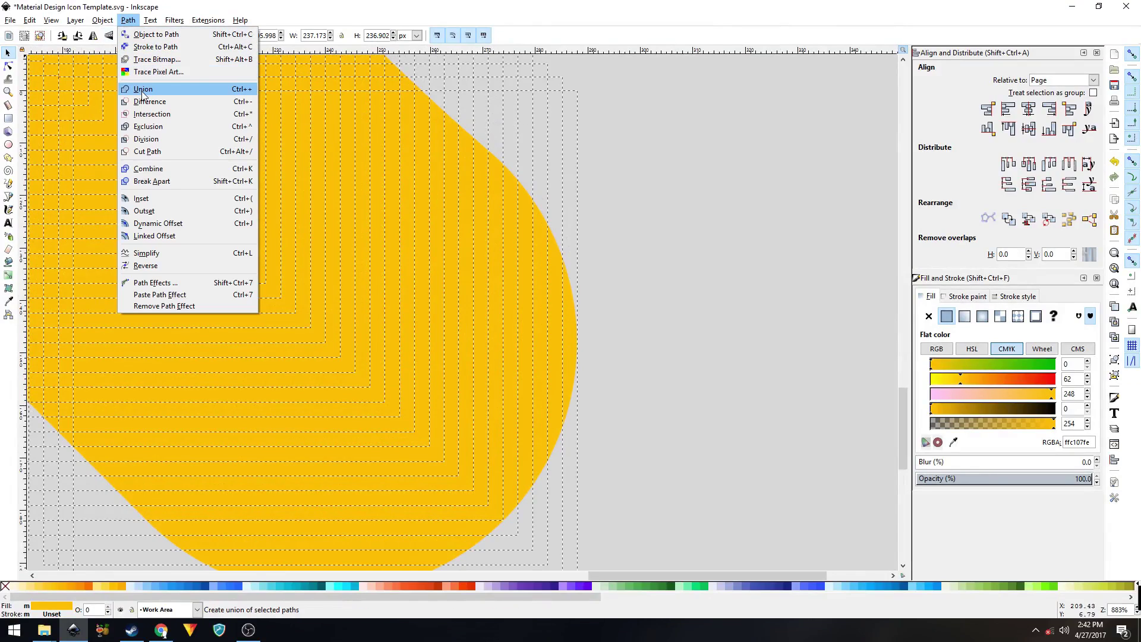
left_click(143, 94)
Delete the intermediate nodes along the merged shape's upper-right diagonal edge, keeping the two nodes at its ends
key("3")
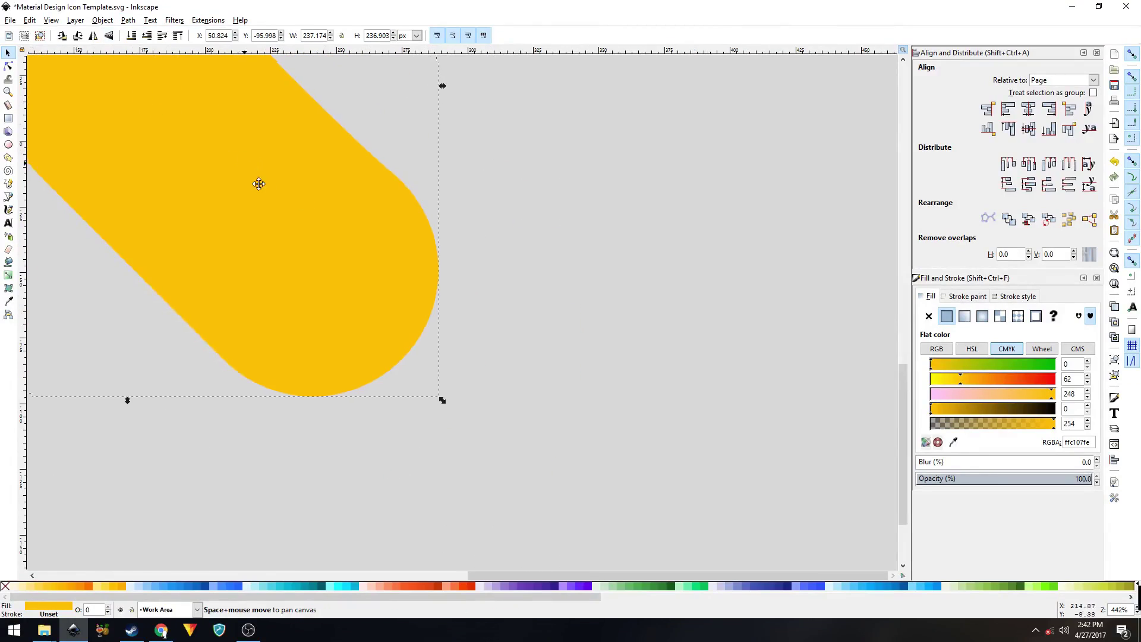
scroll(350, 238, "down", 1)
scroll(350, 238, "up", 6)
scroll(349, 238, "left", 8)
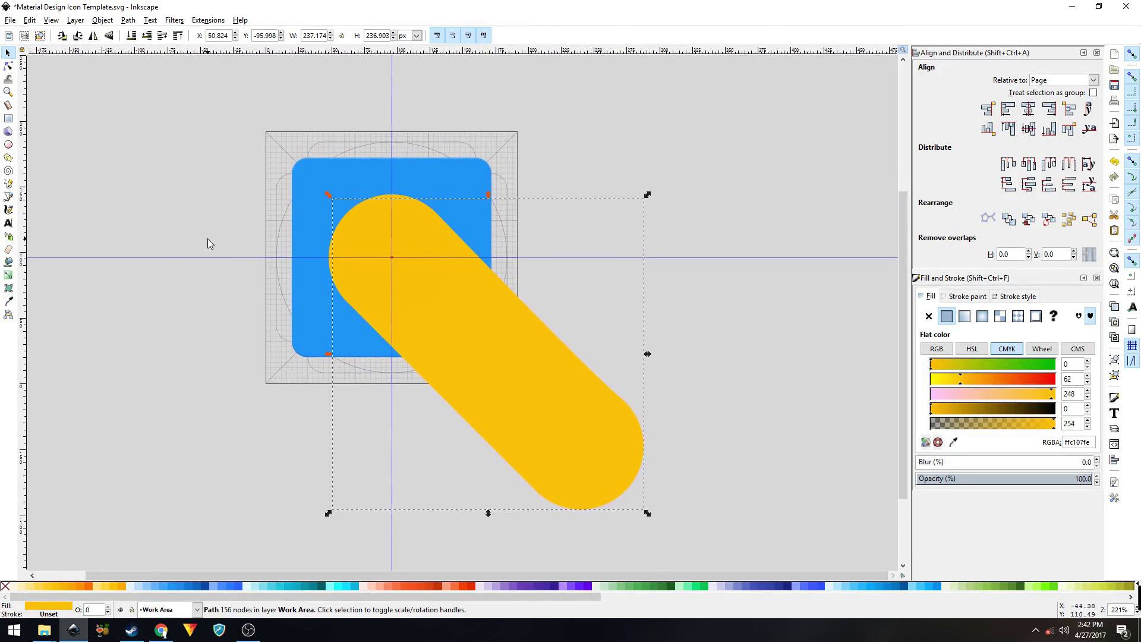
left_click(8, 67)
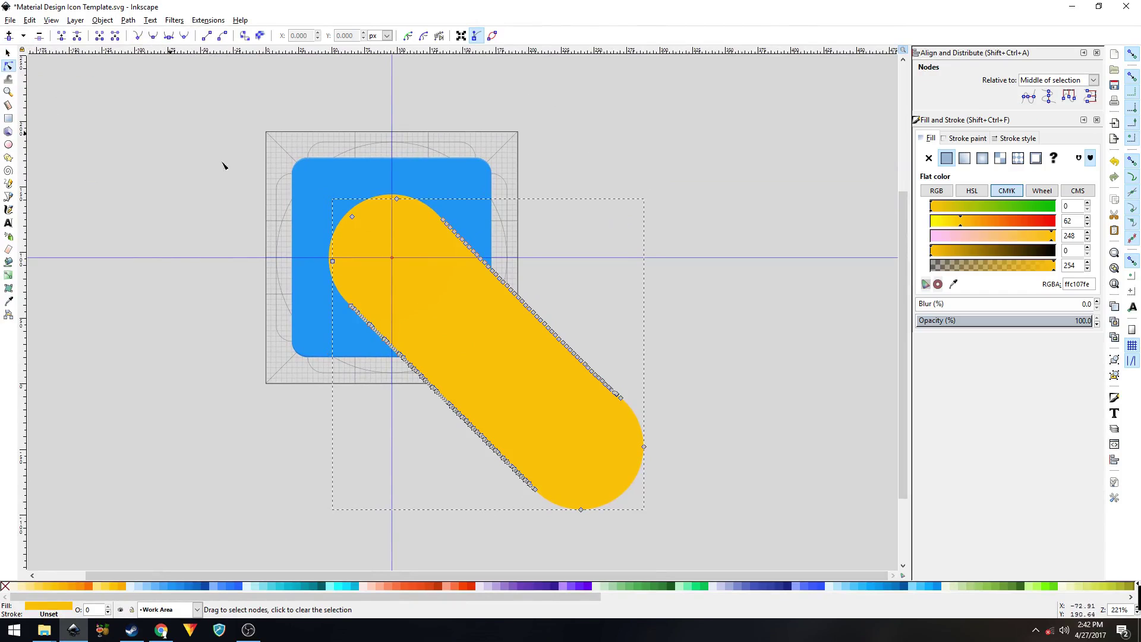
scroll(454, 267, "up", 1)
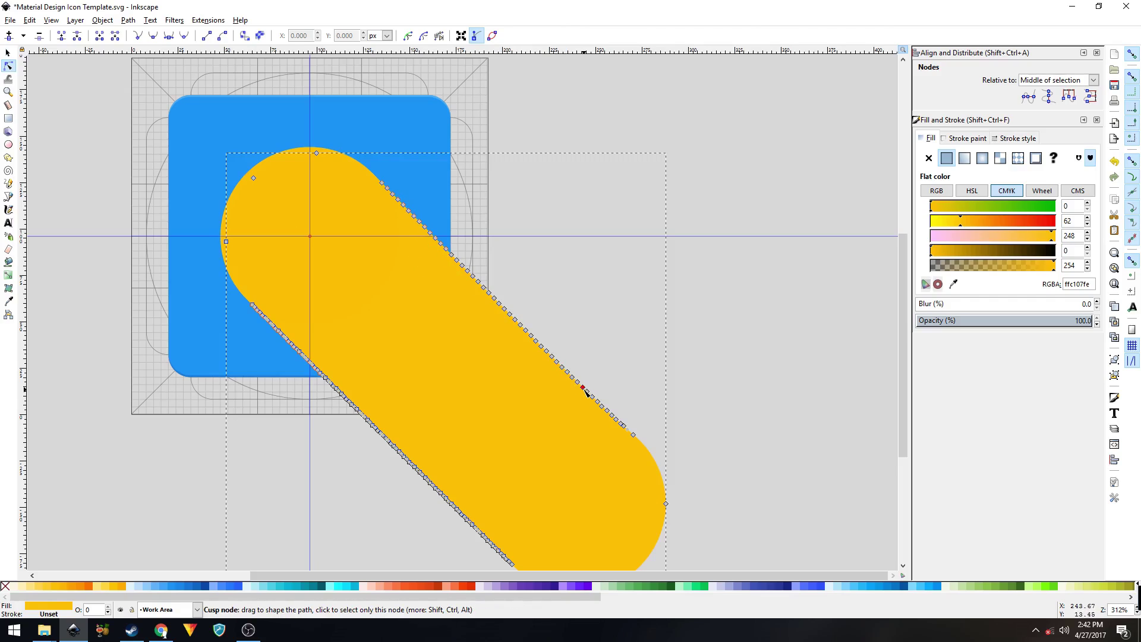
left_click(382, 183)
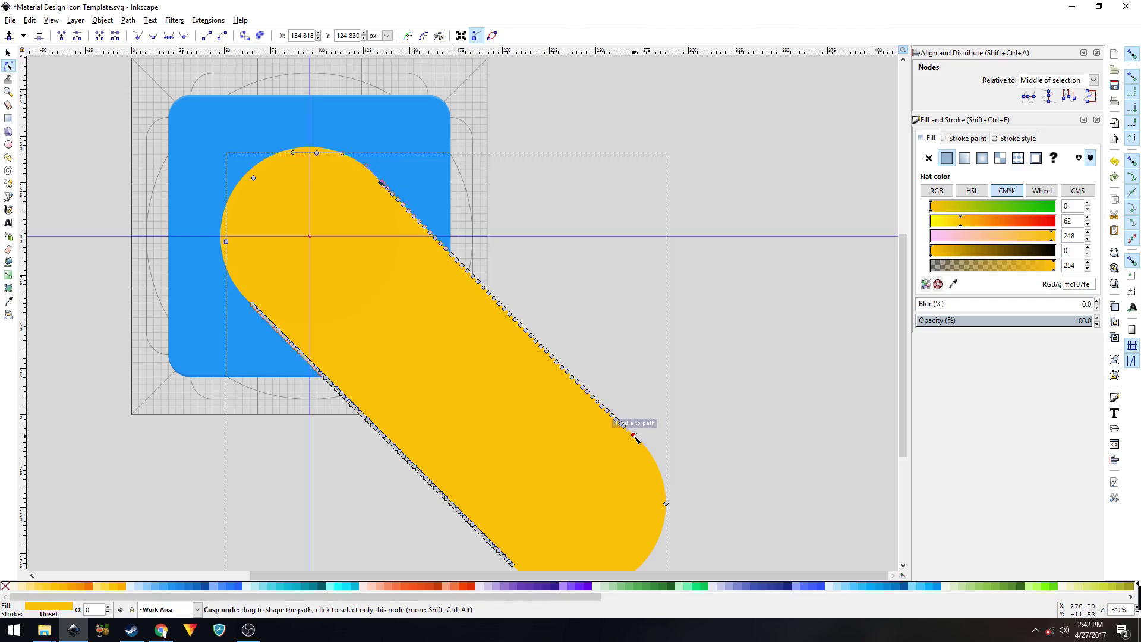
left_click(558, 303)
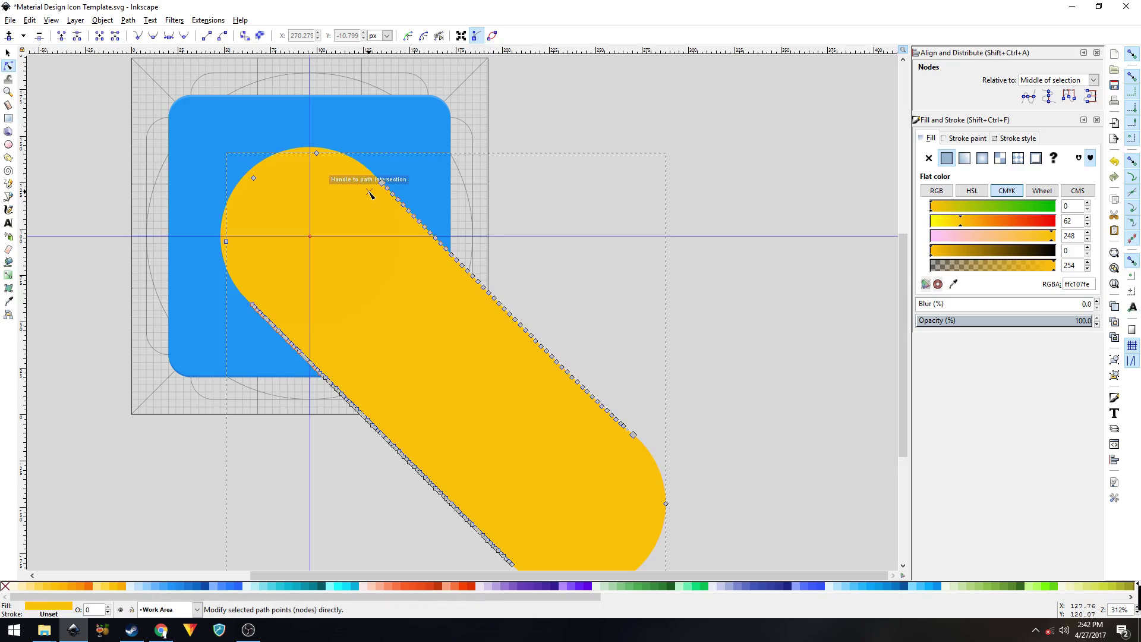
left_click_drag(369, 191, 669, 433)
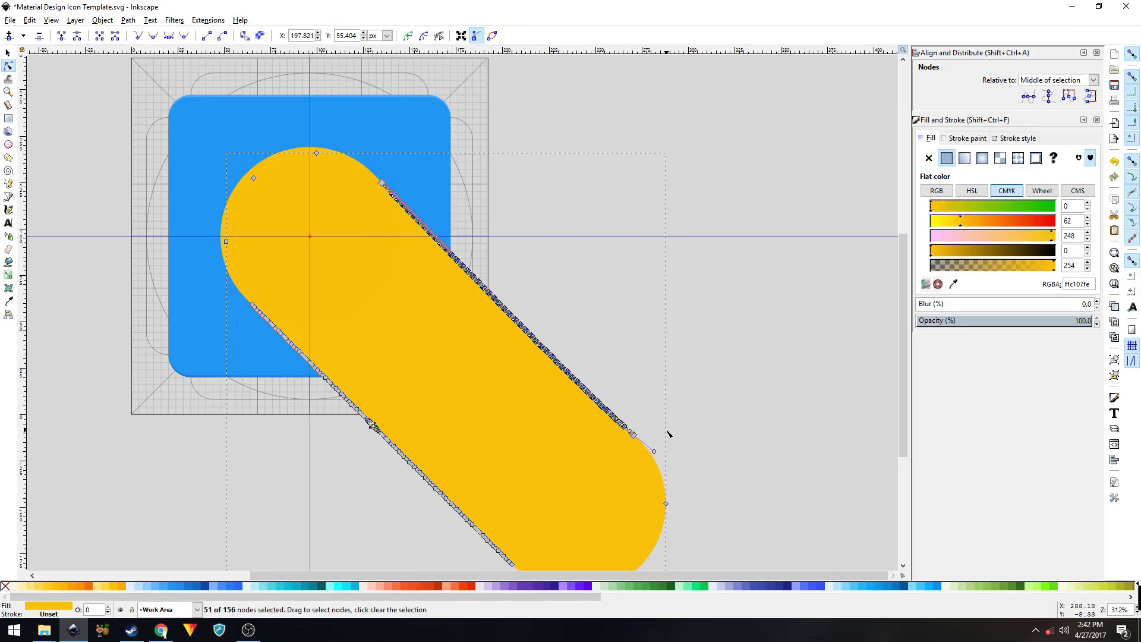
key("Delete")
Convert the segment between the two end nodes of the upper-right diagonal edge into a straight line
left_click_drag(394, 192, 388, 193)
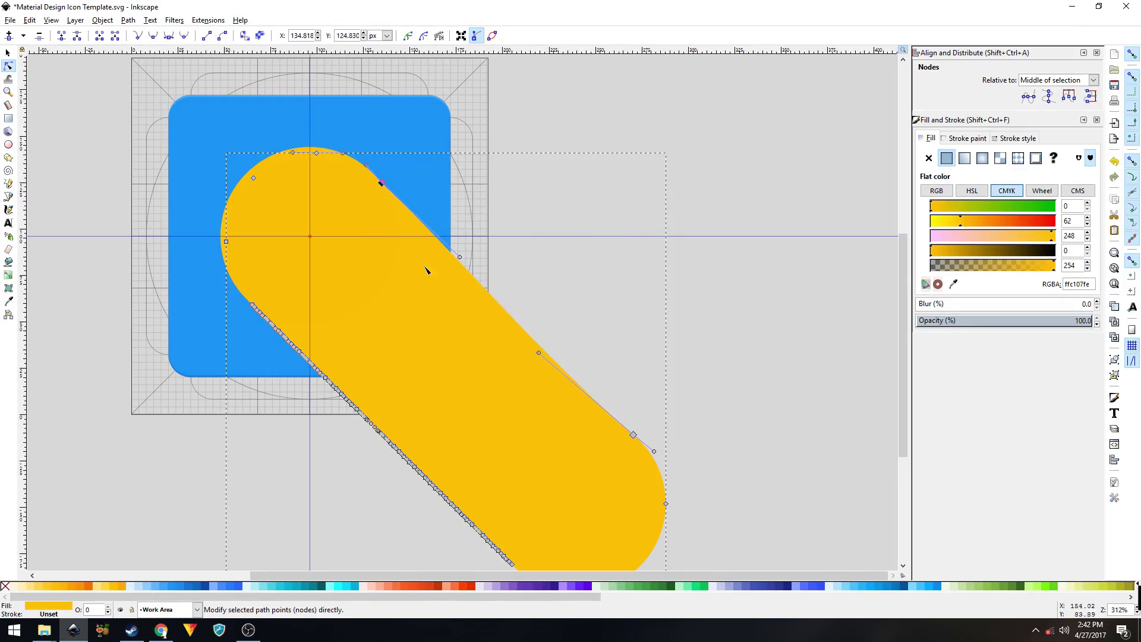
left_click(633, 435, "shift")
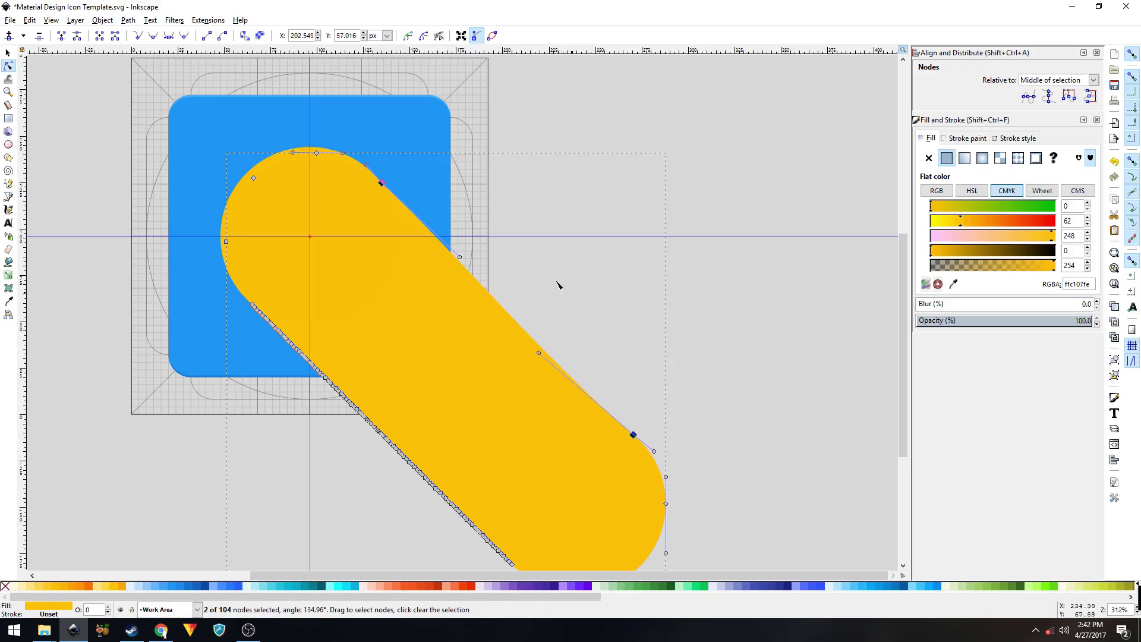
left_click(207, 37)
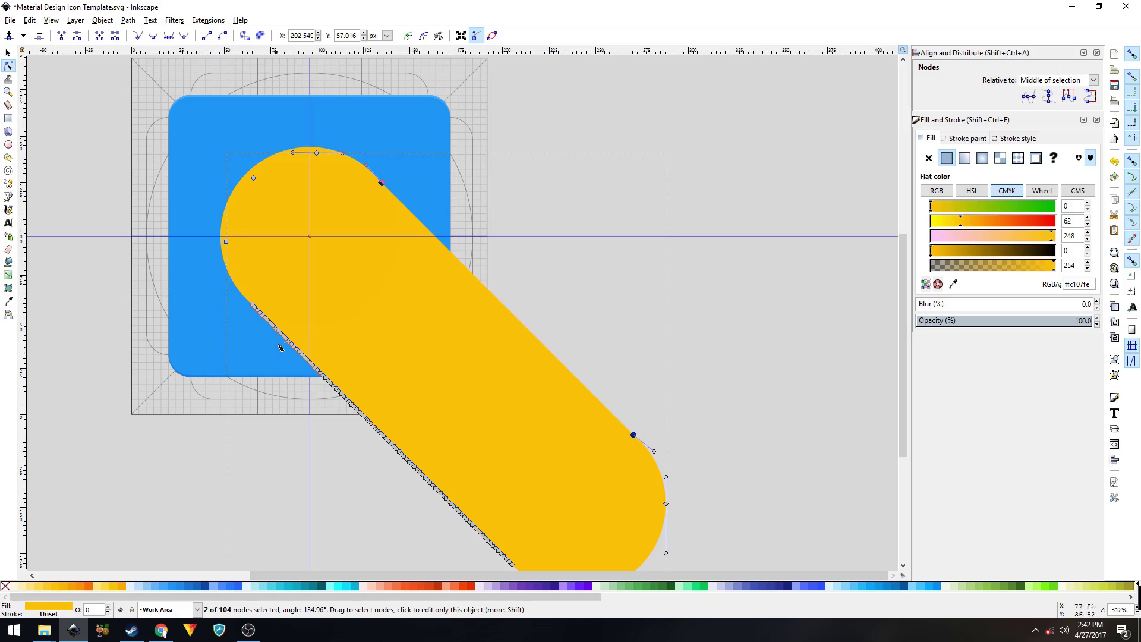
Delete the intermediate nodes along the shape's lower-left diagonal edge and make the segment between its end nodes a straight line
scroll(291, 297, "down", 2)
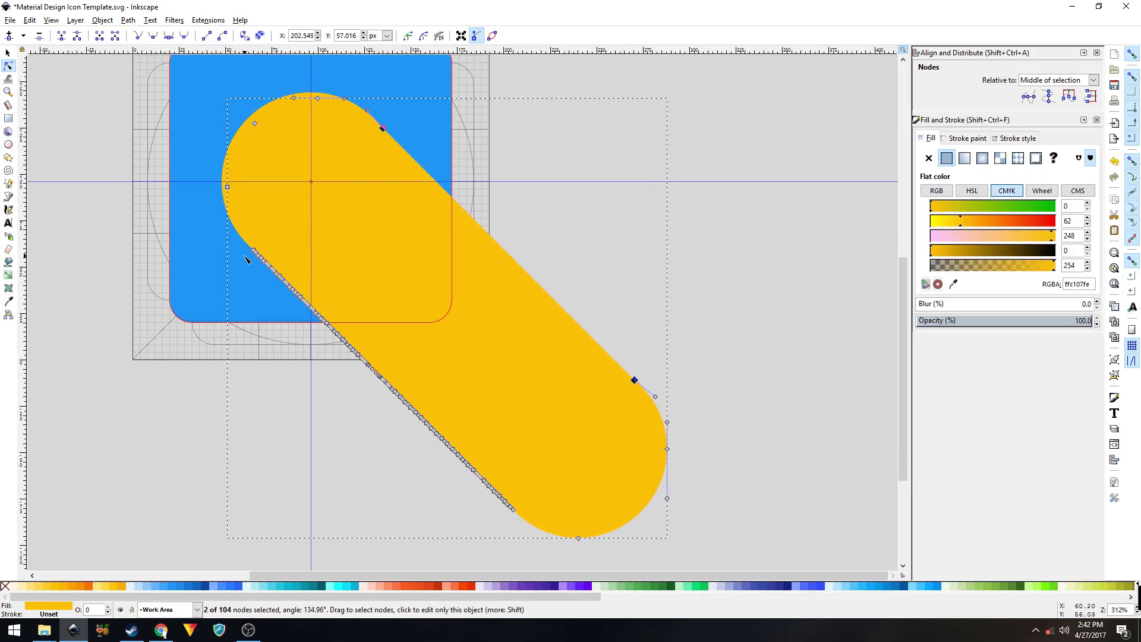
left_click_drag(243, 252, 539, 510)
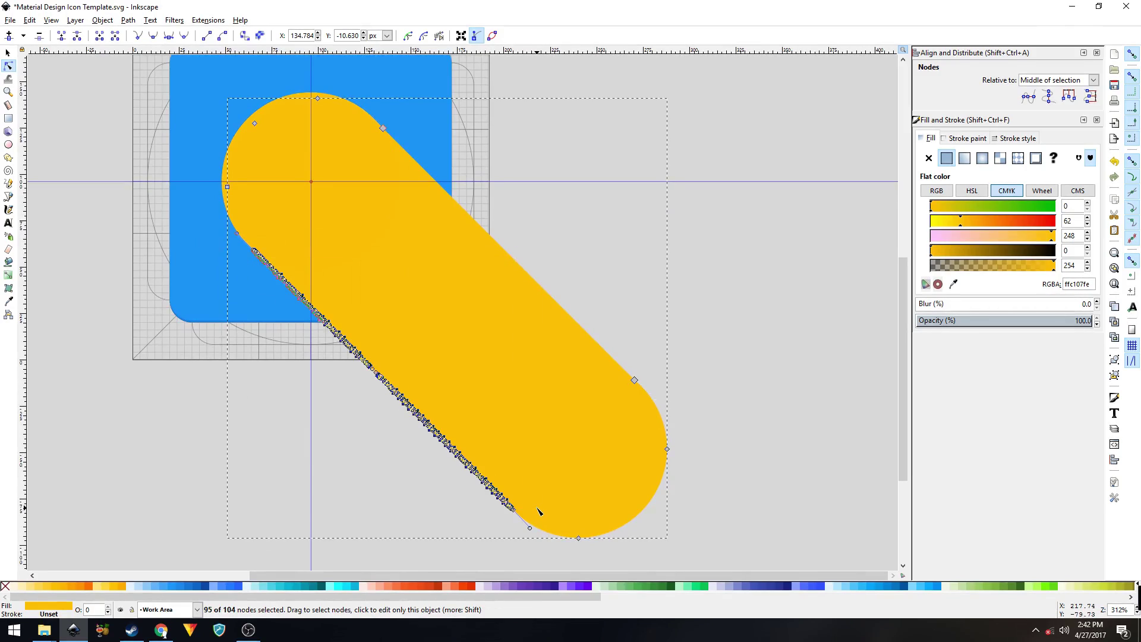
key("Delete")
left_click(255, 250)
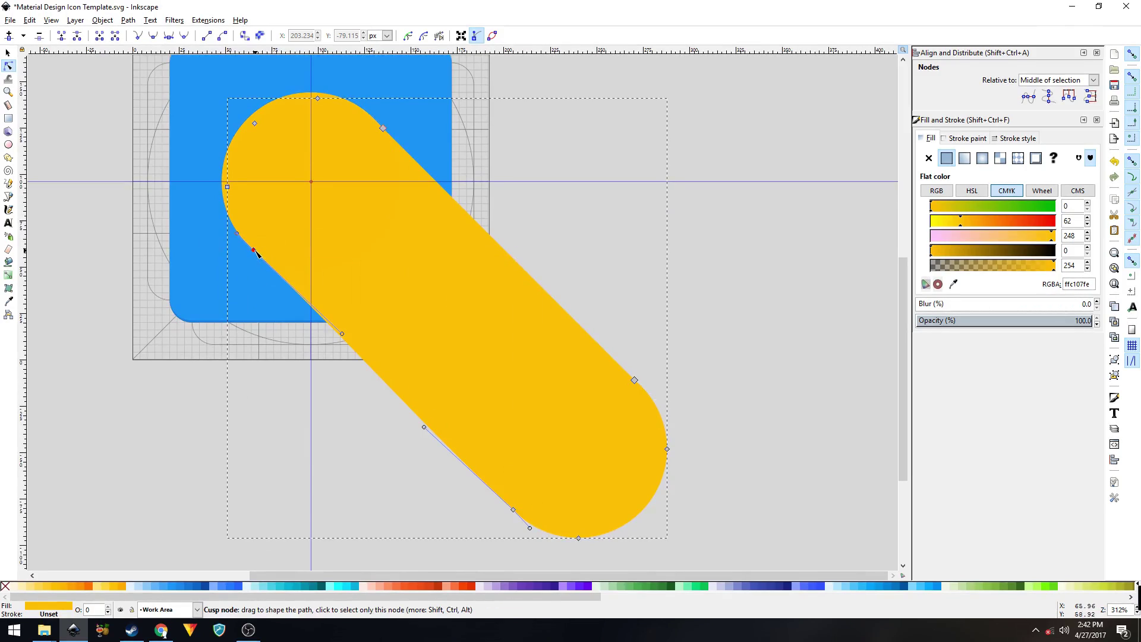
left_click(513, 510, "shift")
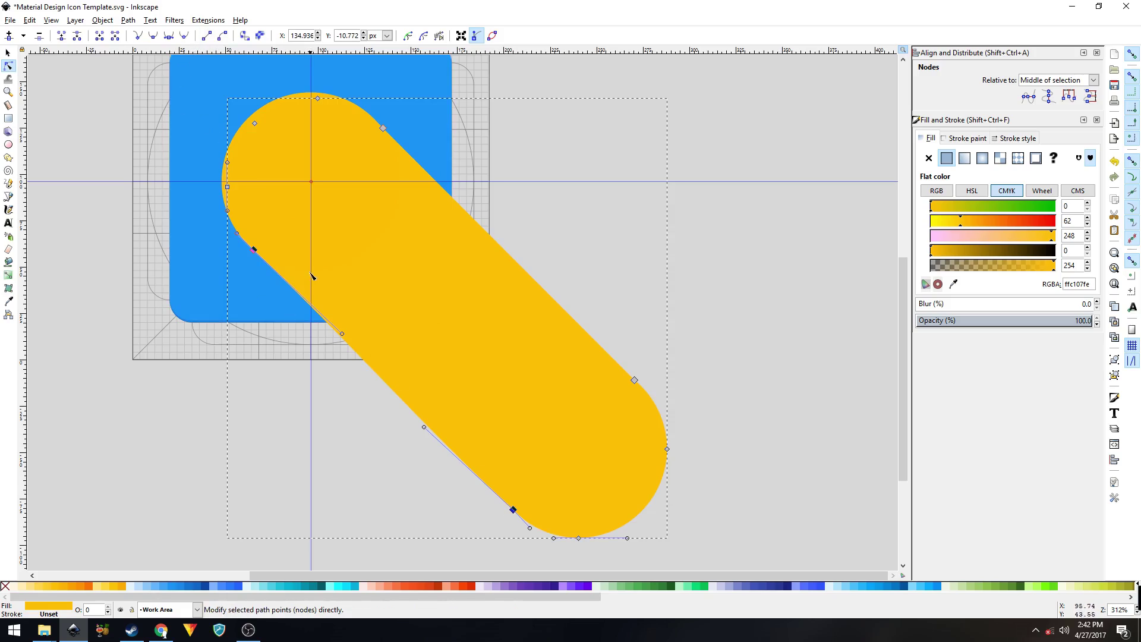
left_click(205, 38)
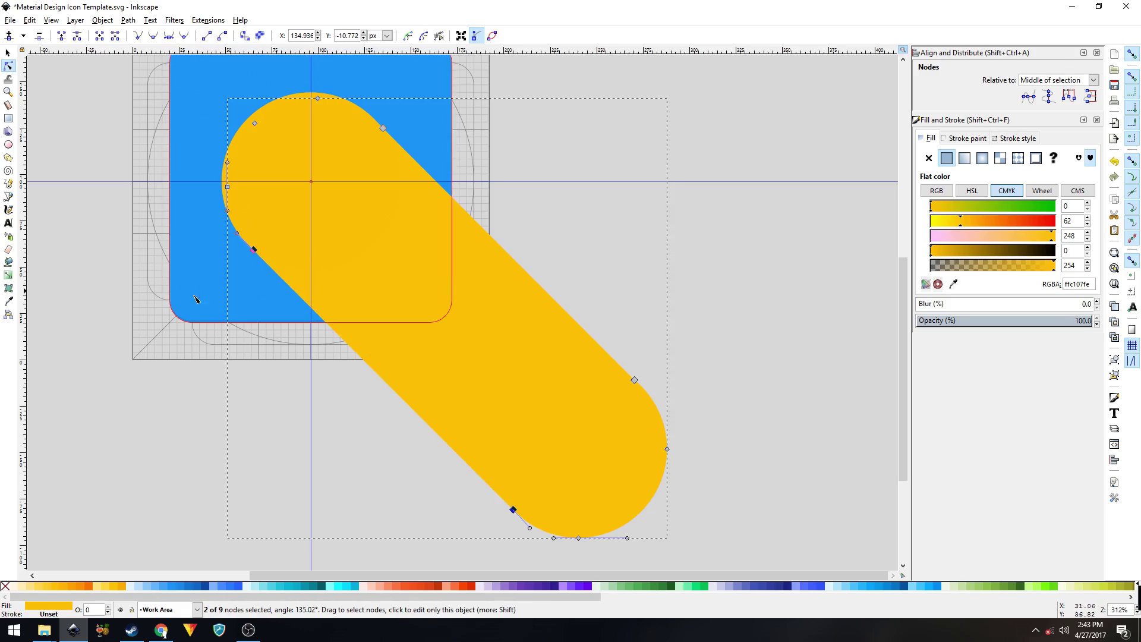
left_click(126, 167)
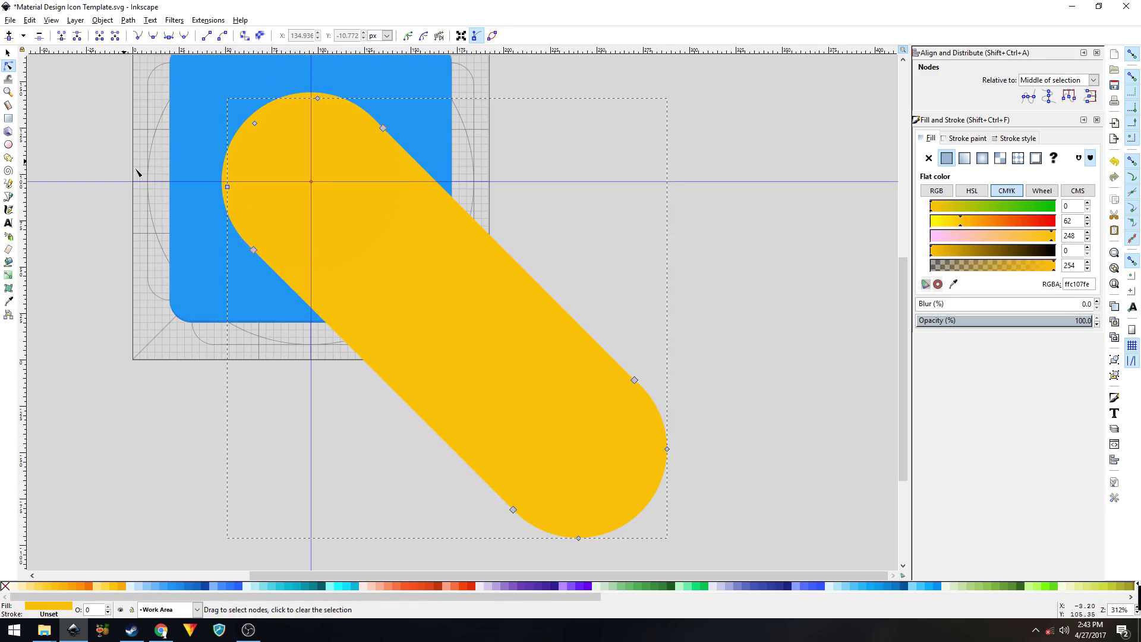
Fill the long shape with a linear gradient running from the circle's center to the blue square's lower-right corner
scroll(360, 306, "down", 2)
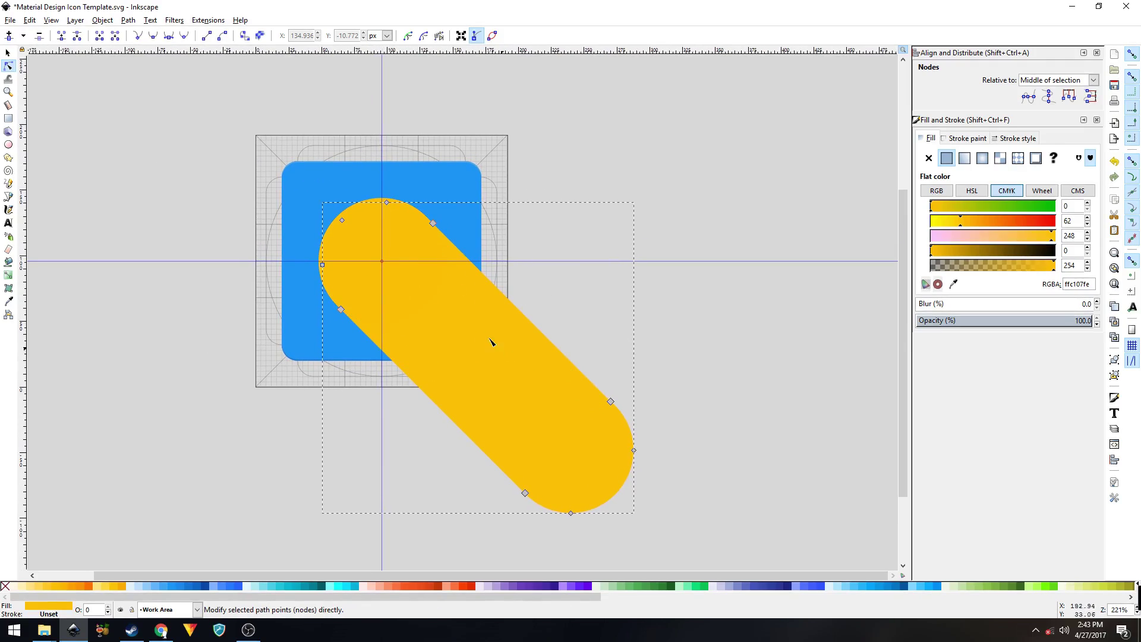
left_click(273, 190)
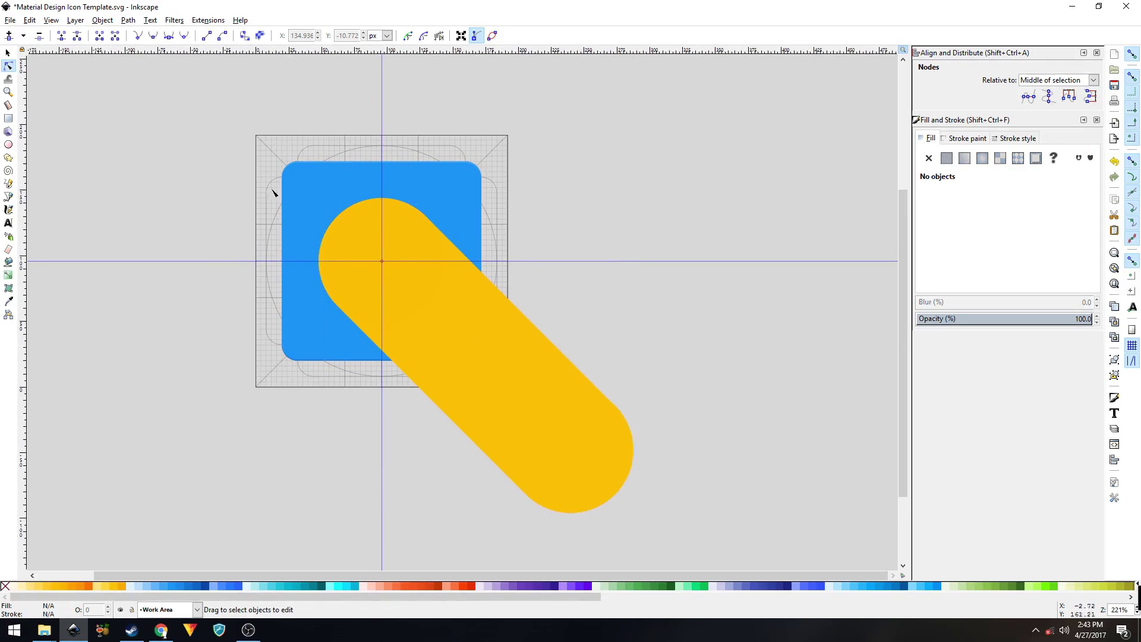
left_click(414, 296)
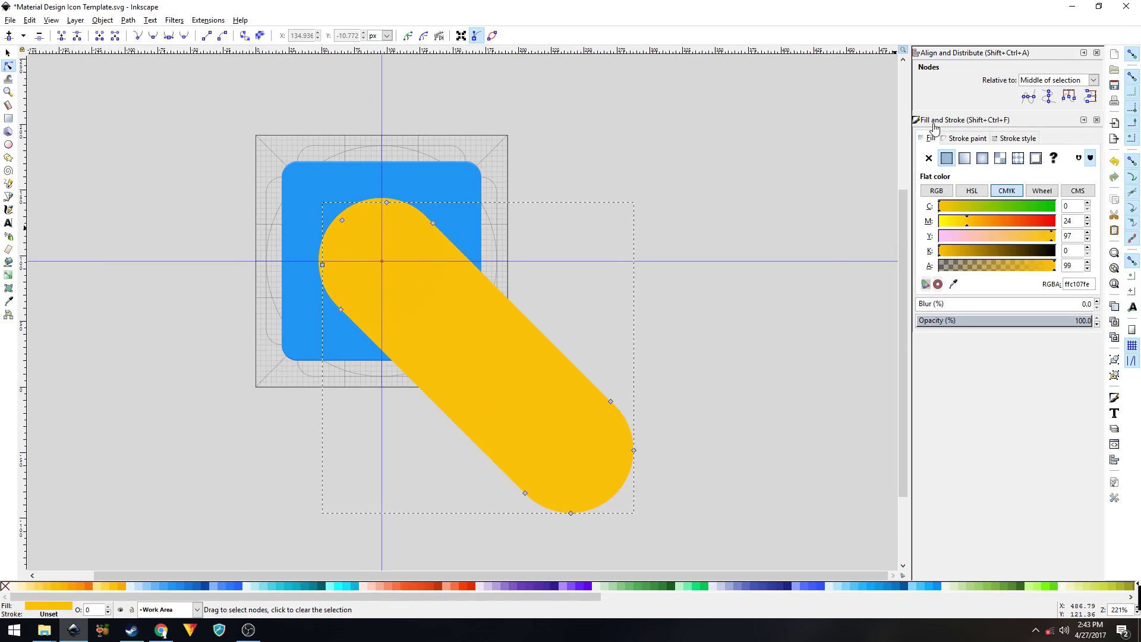
left_click(964, 159)
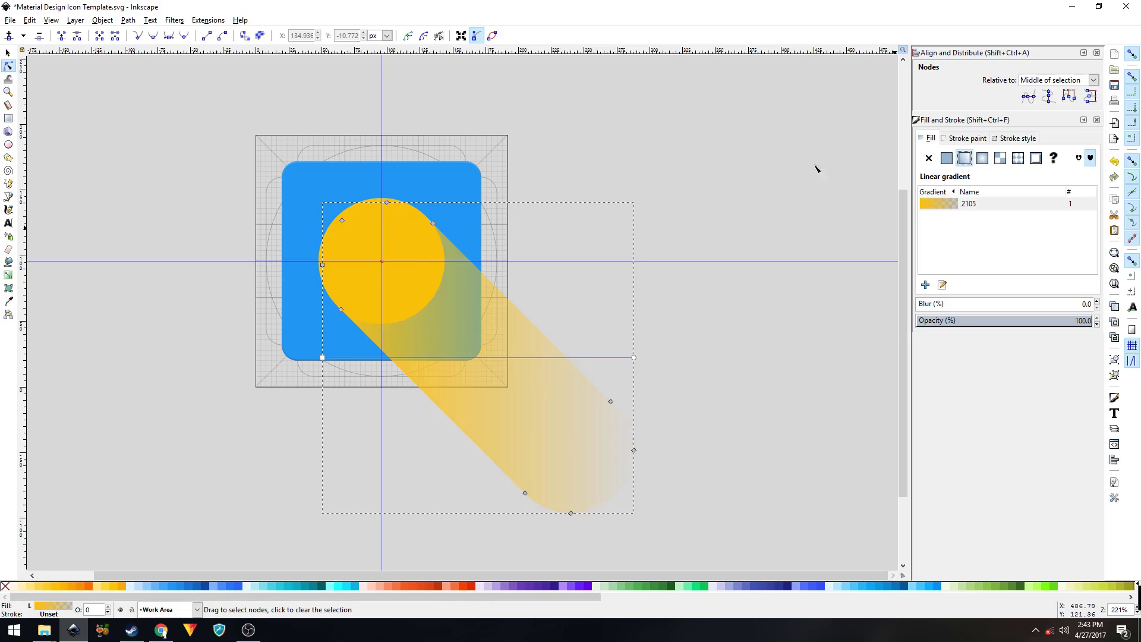
left_click(5, 278)
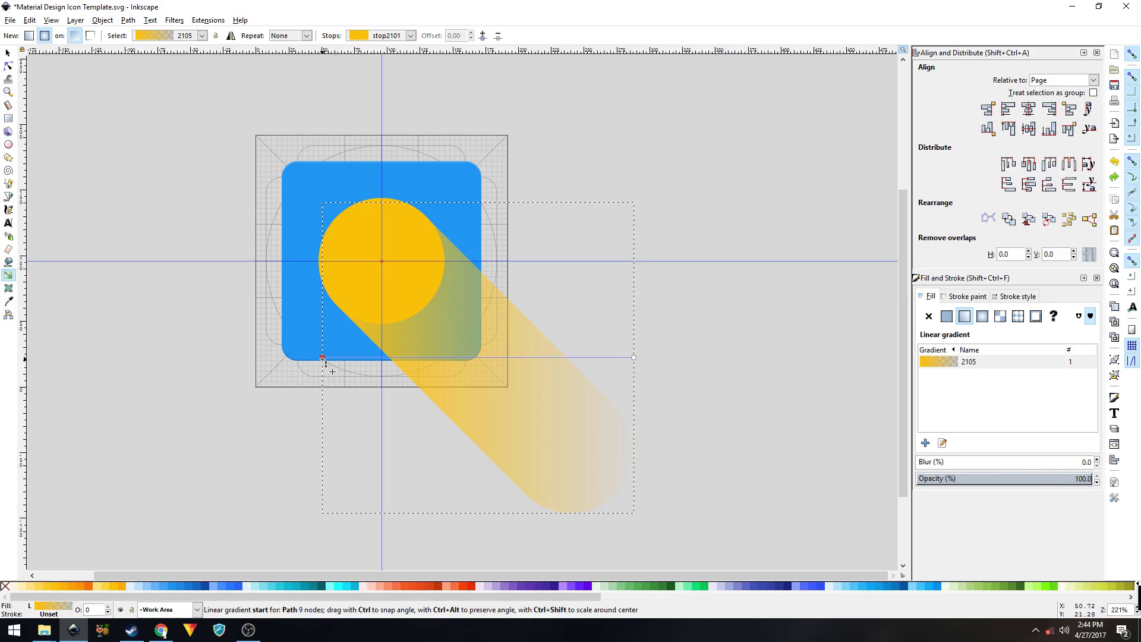
left_click_drag(322, 359, 382, 265)
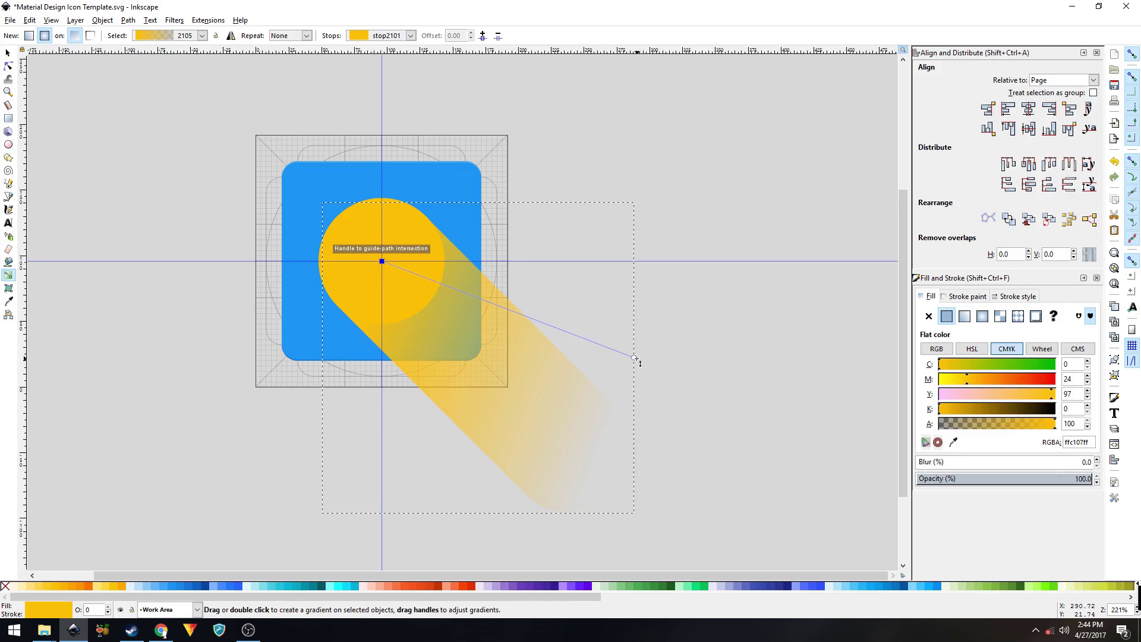
left_click_drag(635, 358, 482, 361)
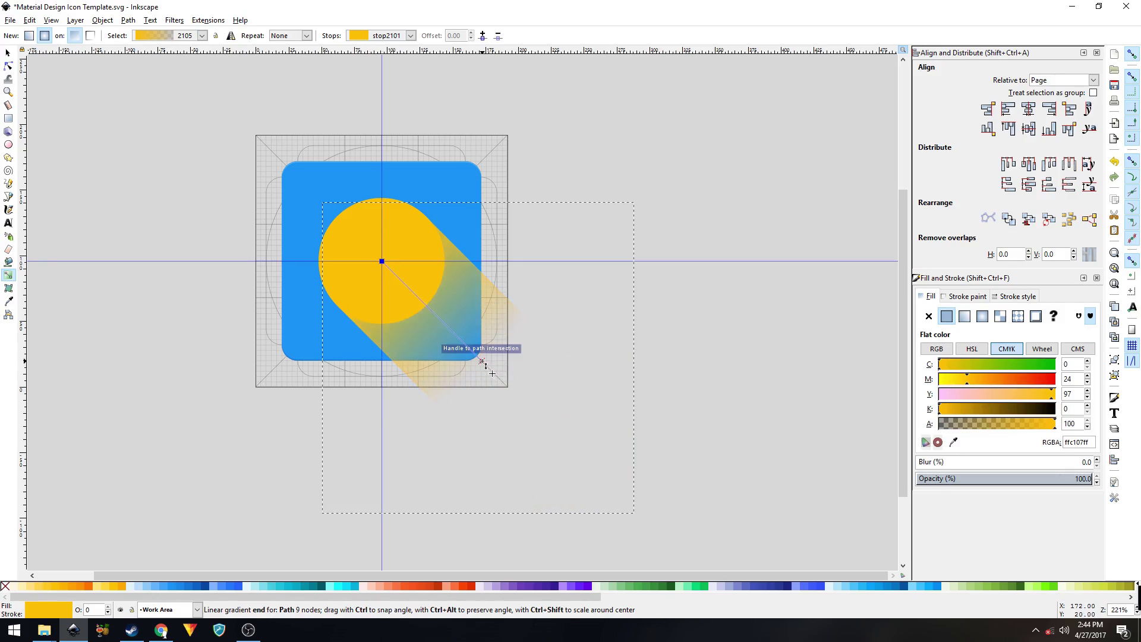
Set the gradient's start stop to dark indigo 1a237e with an alpha of 20
scroll(482, 361, "up", 3)
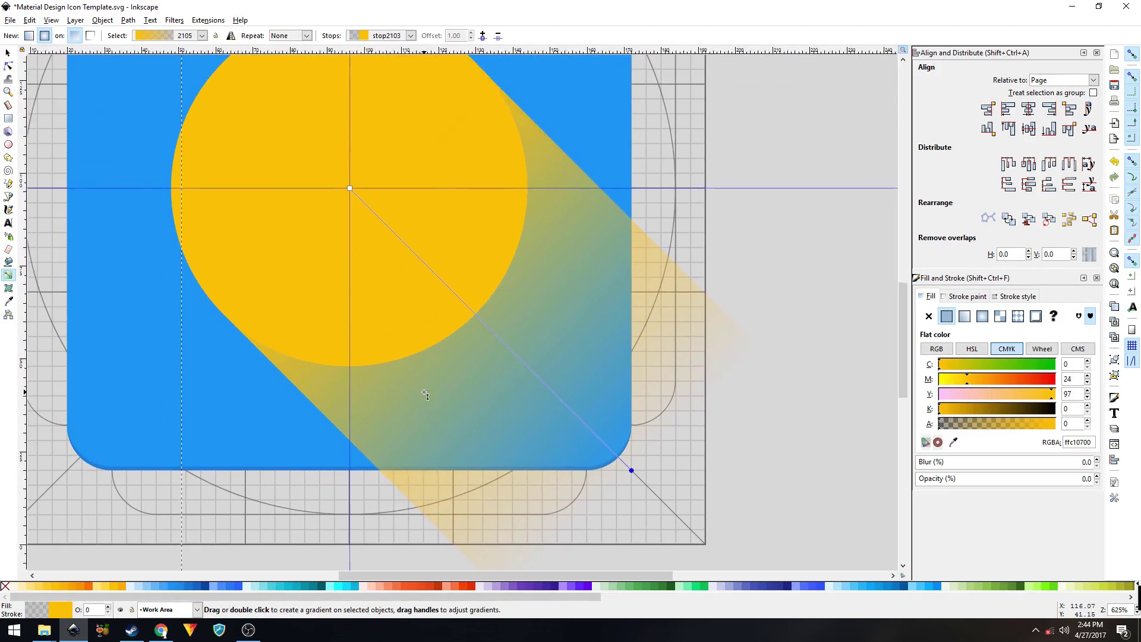
left_click(349, 189)
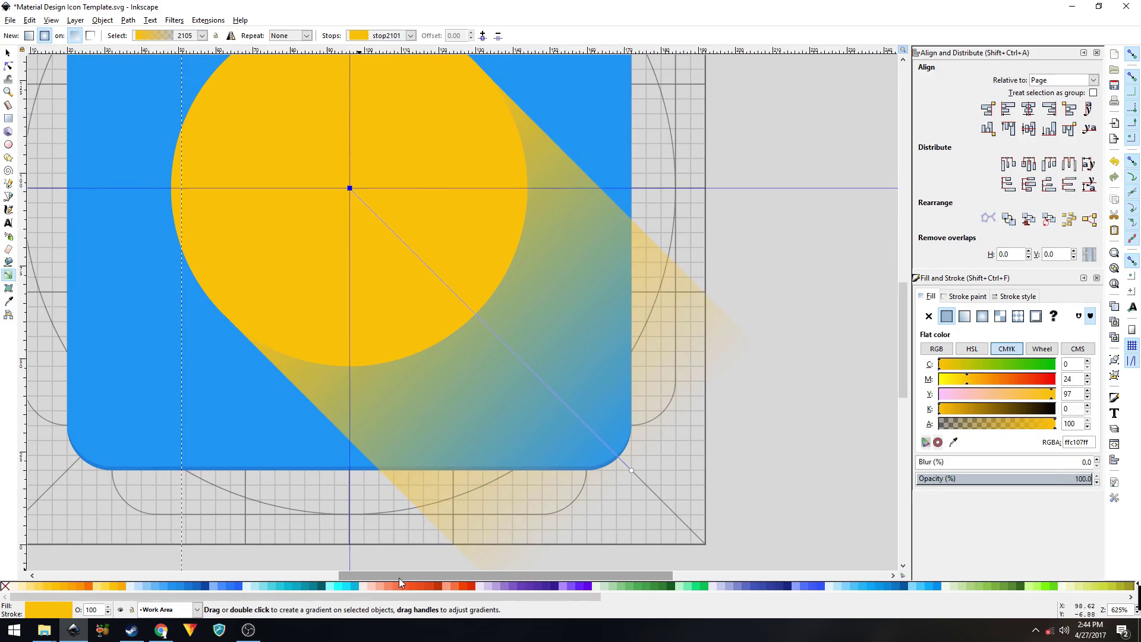
left_click(789, 588)
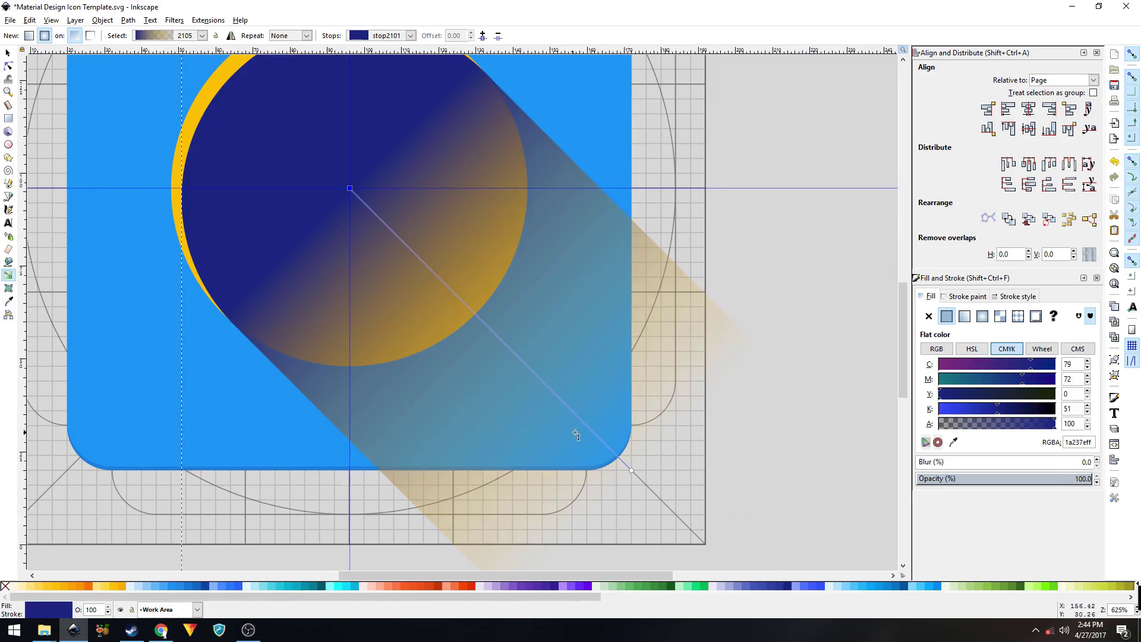
double_click(1070, 423)
type("20")
key("Return")
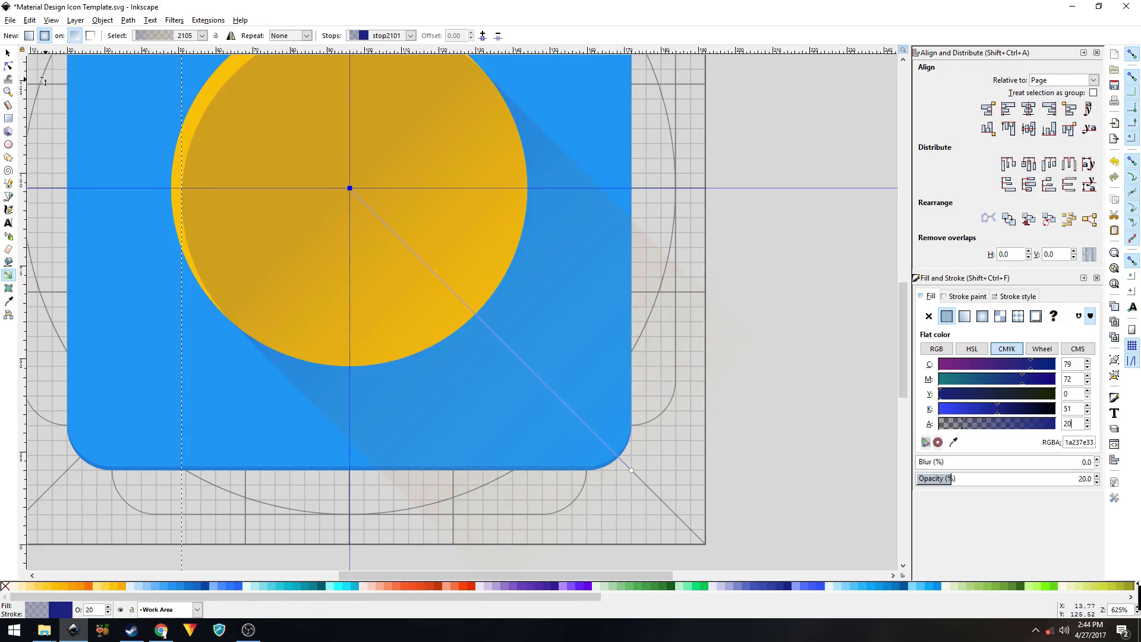
Lower the gradient shadow shape one level so that it lies beneath the amber circle
left_click(8, 52)
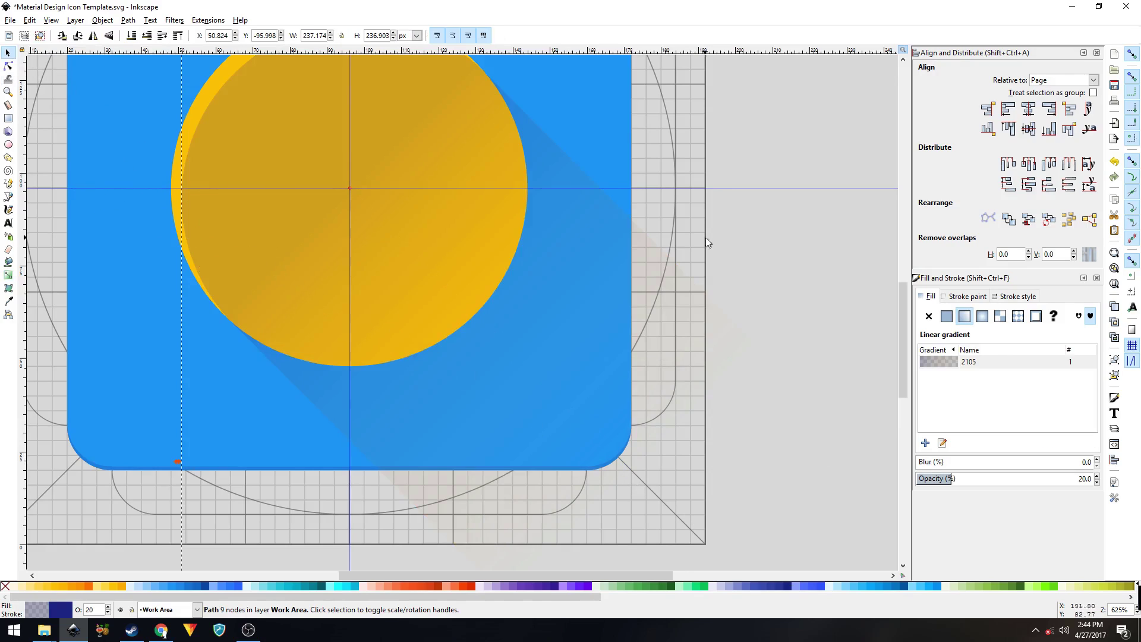
left_click(713, 220)
key("5")
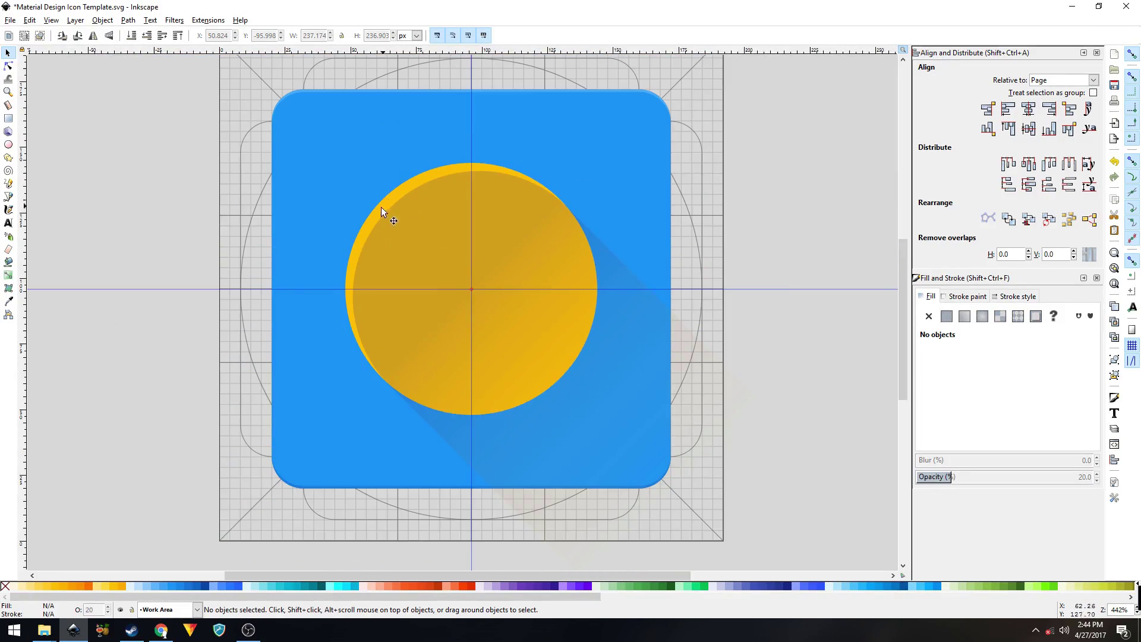
left_click(420, 256)
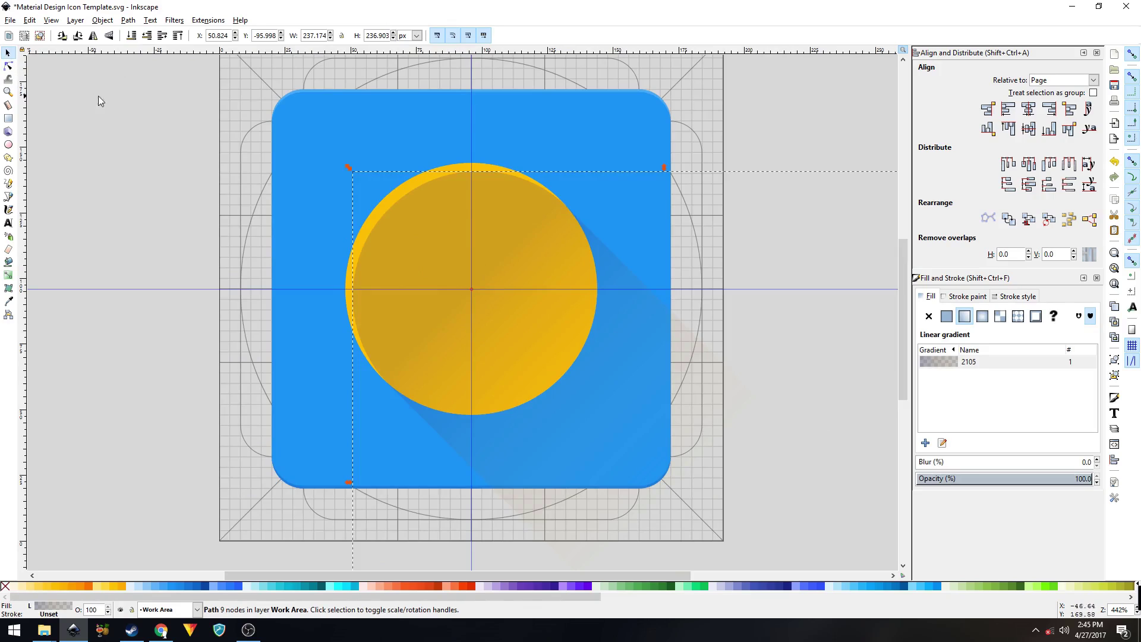
left_click(147, 37)
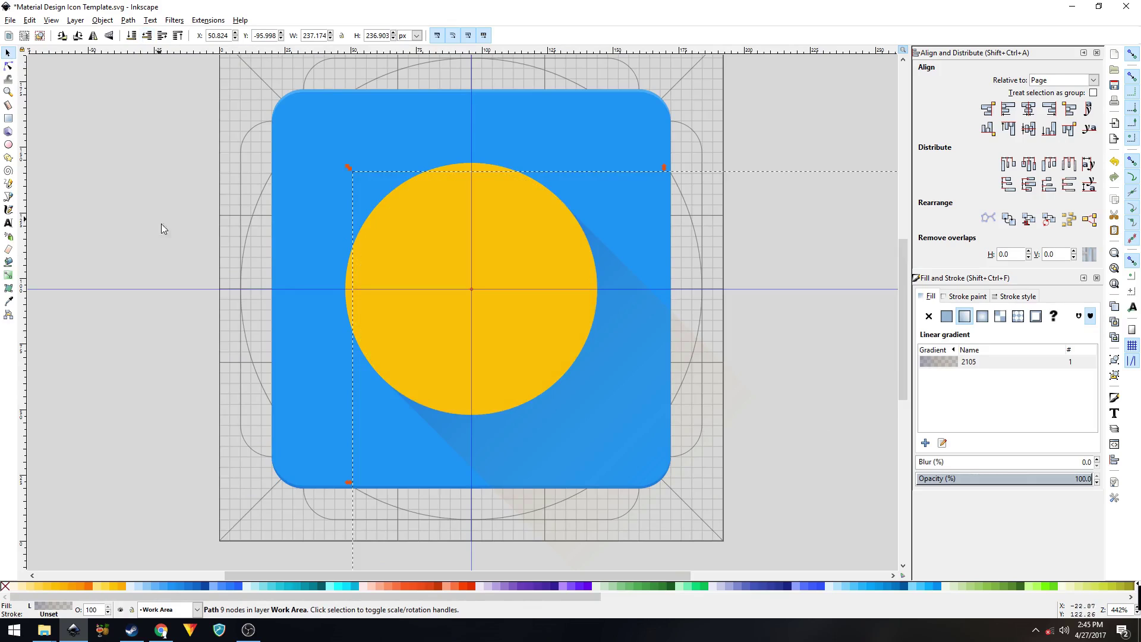
left_click(211, 261)
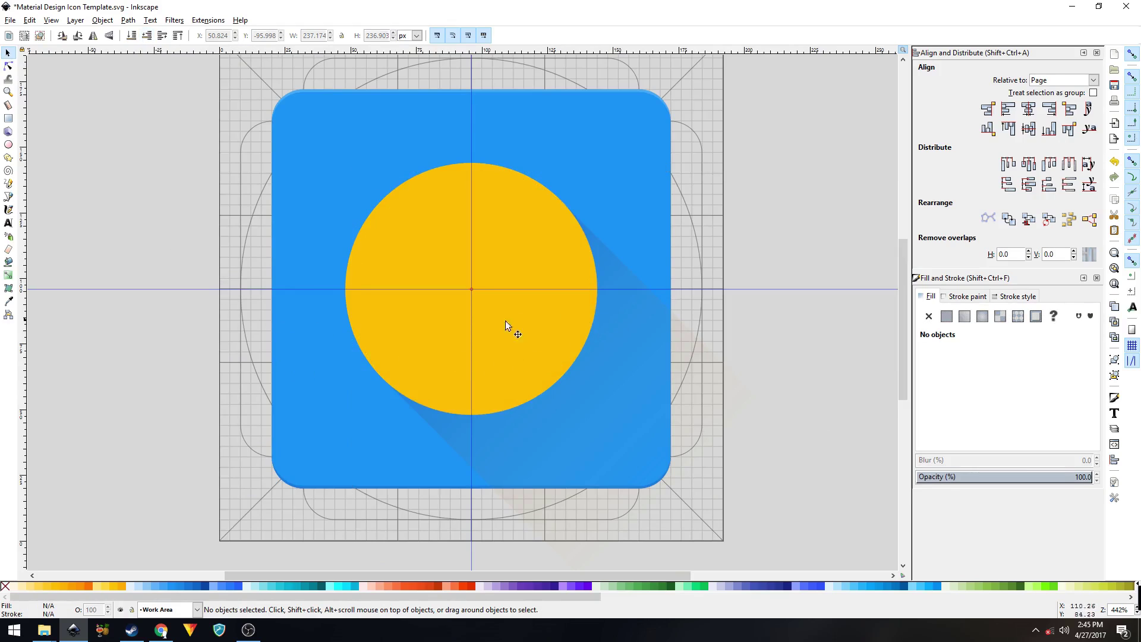
Trim the gradient shadow to the blue square's outline by intersecting it with a duplicate of the square raised to the top
left_click(601, 369)
scroll(702, 344, "down", 1)
scroll(701, 343, "right", 2)
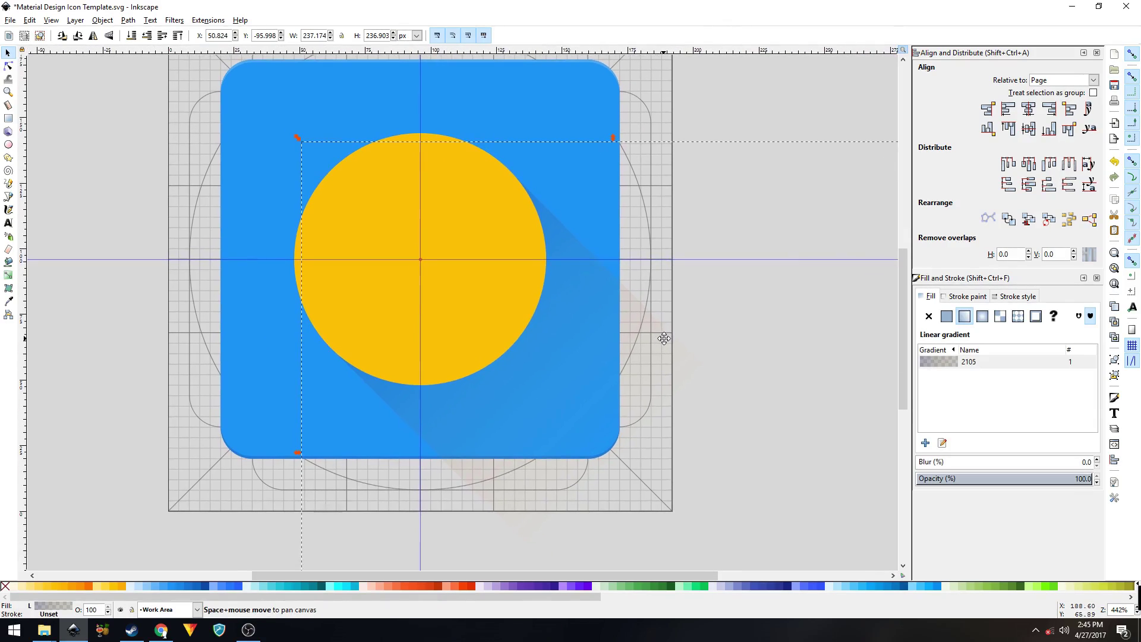
left_click_drag(666, 339, 684, 366)
left_click_drag(492, 315, 505, 322)
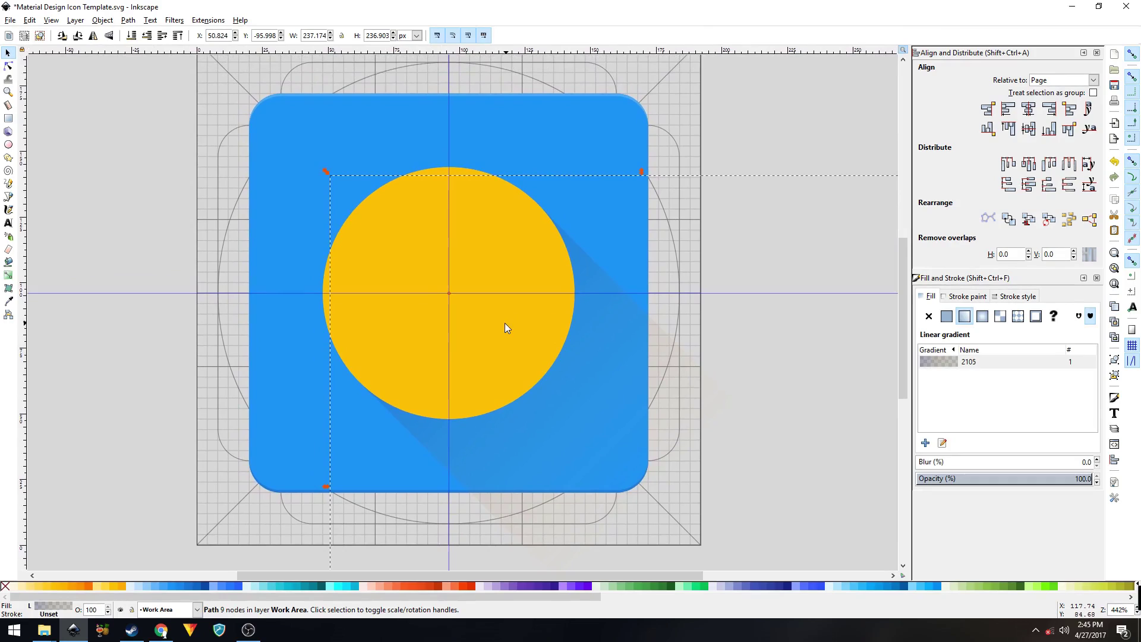
left_click(290, 182)
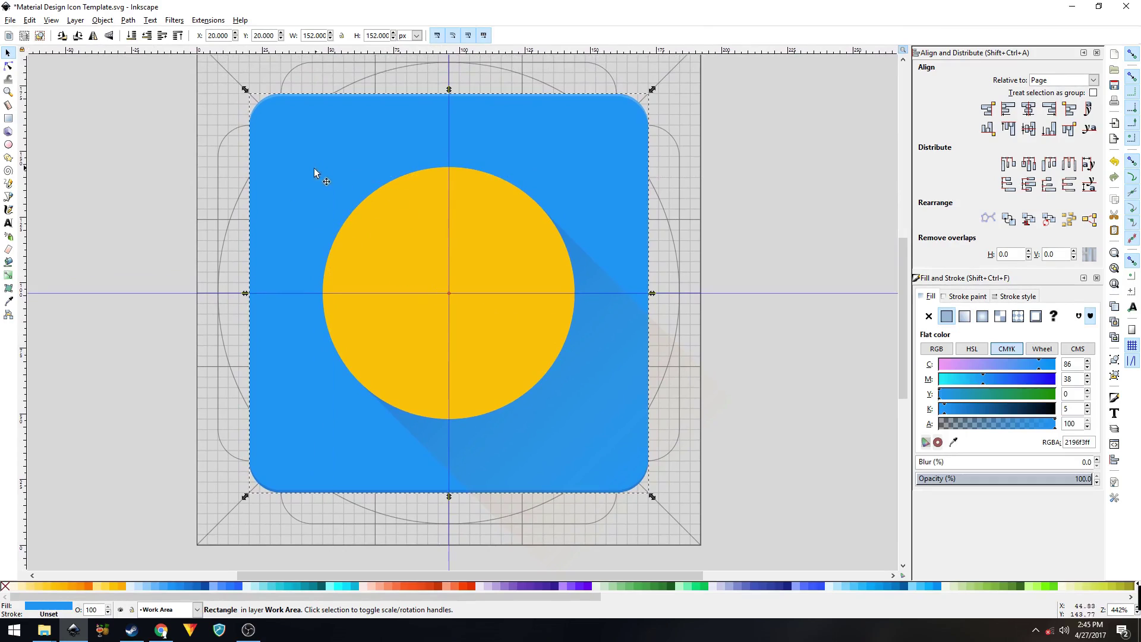
key("Home")
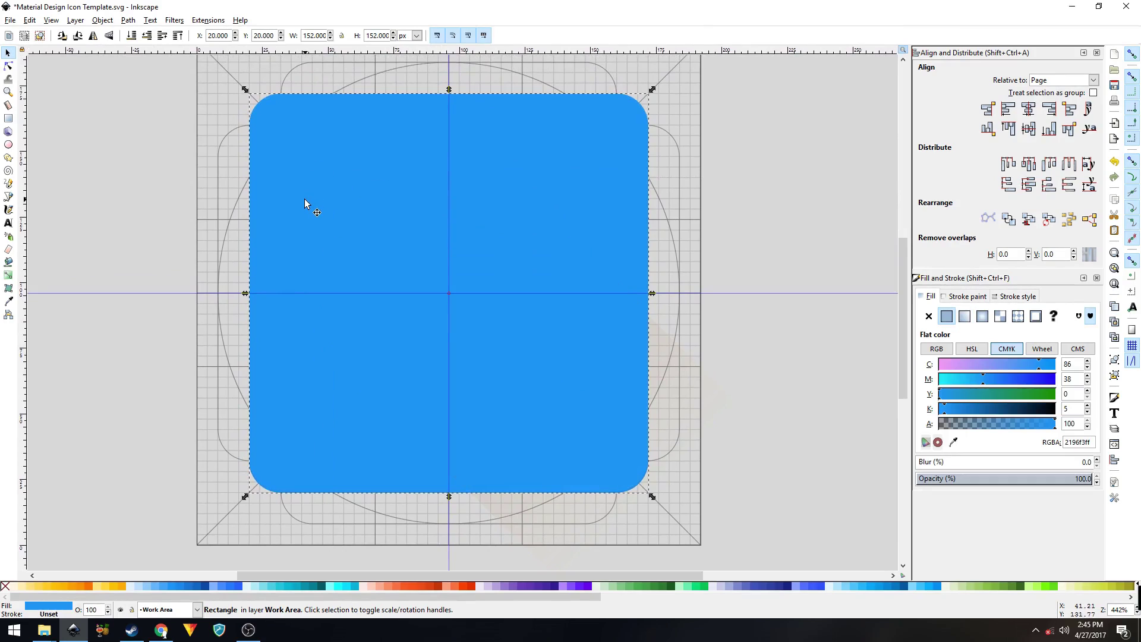
left_click(676, 353, "shift")
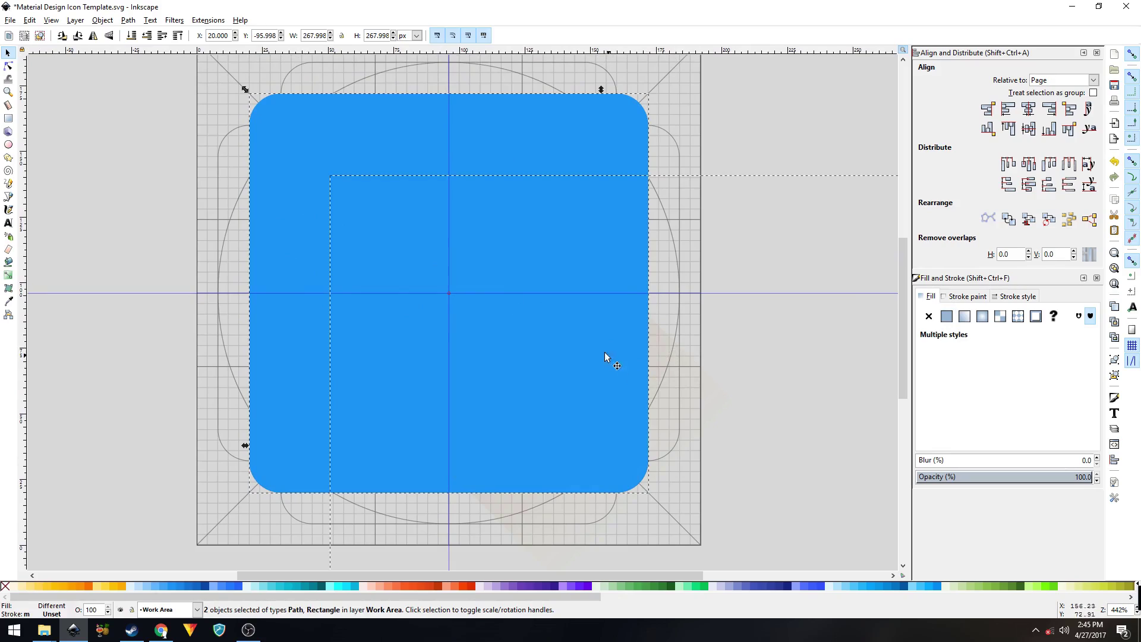
left_click(128, 20)
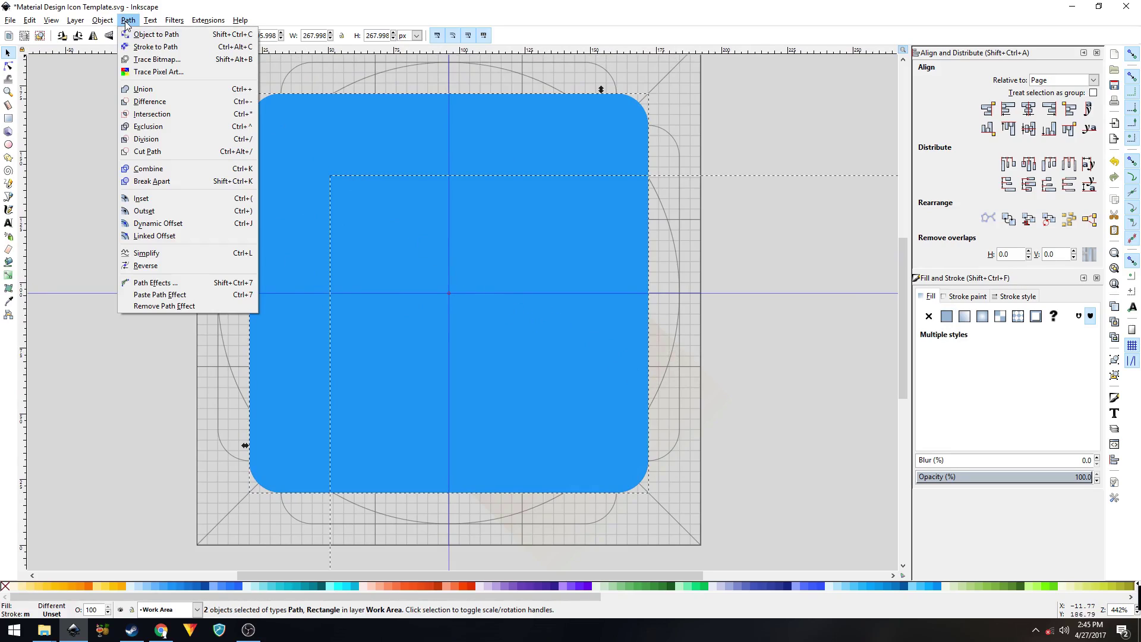
left_click(149, 115)
left_click(183, 221)
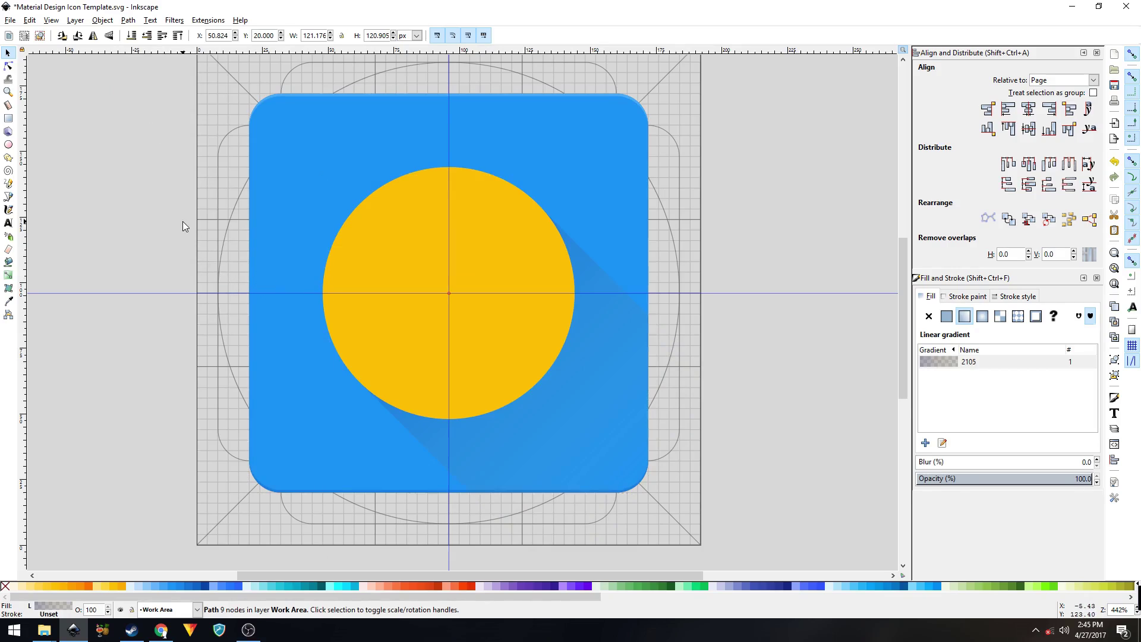
Duplicate the amber circle twice, fill one copy orange f4511e and the top copy indigo 3949ab, and move the indigo copy down 1 px
left_click(374, 262)
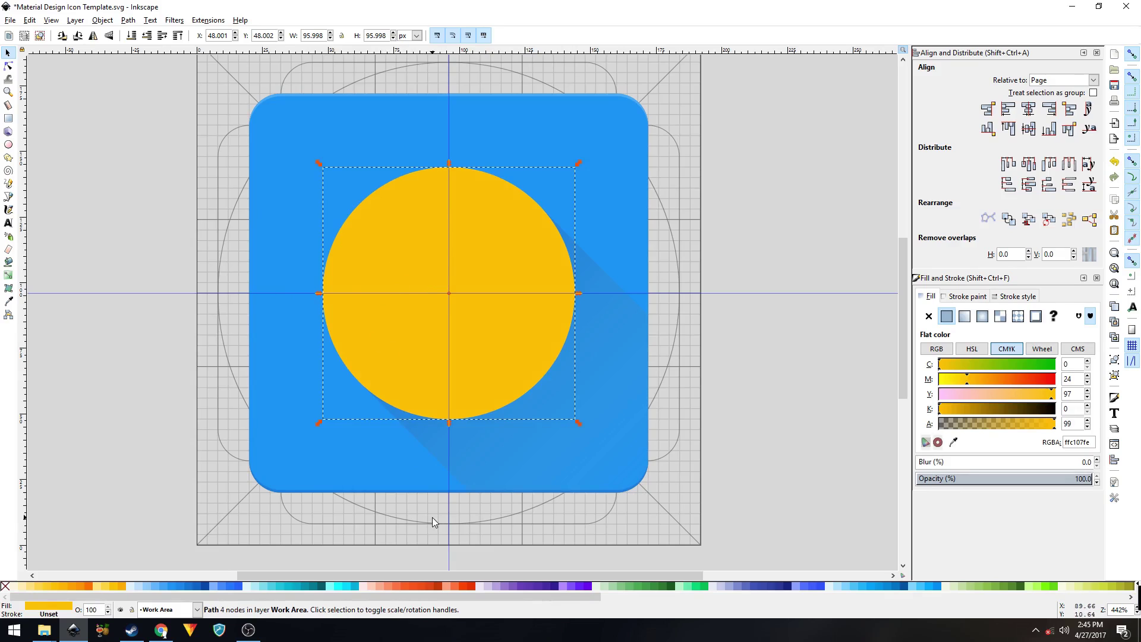
left_click(415, 585)
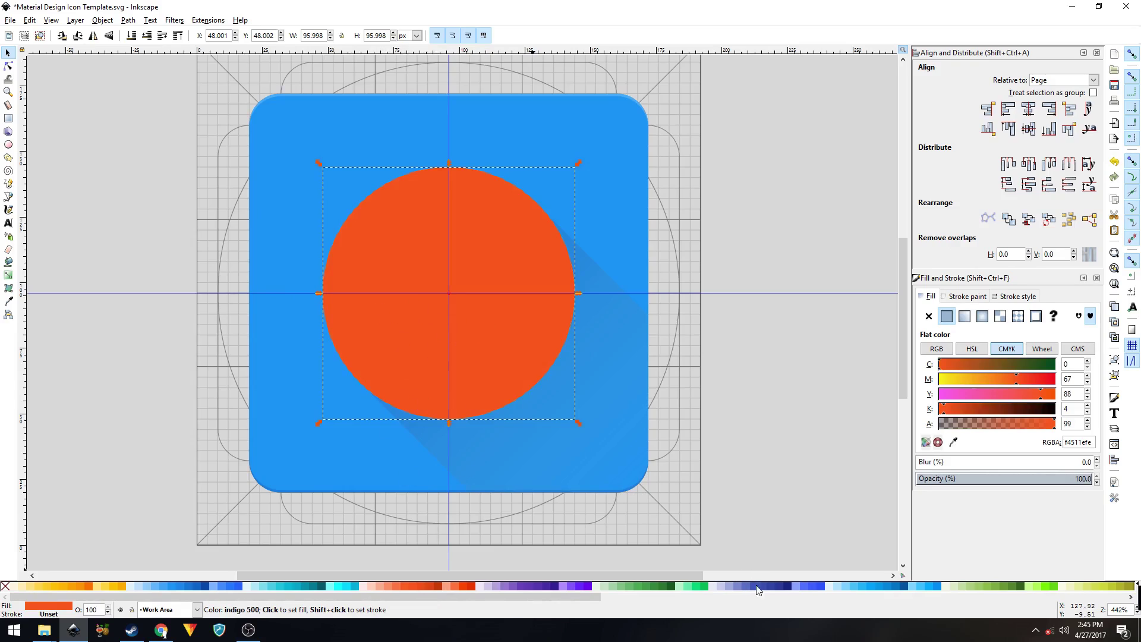
left_click(876, 586)
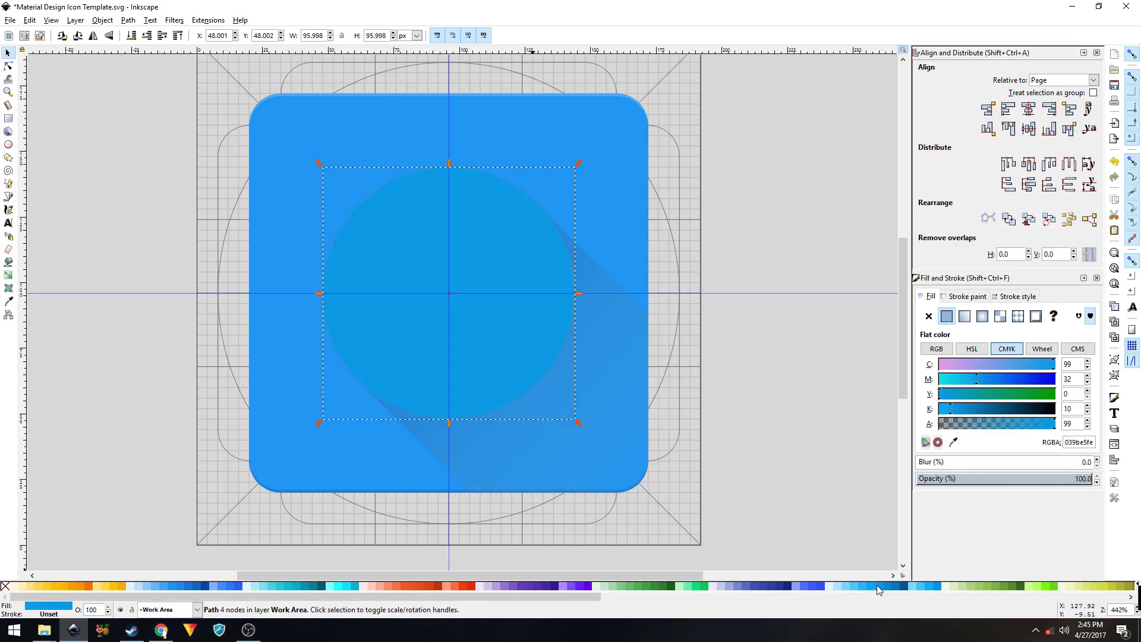
left_click(763, 586)
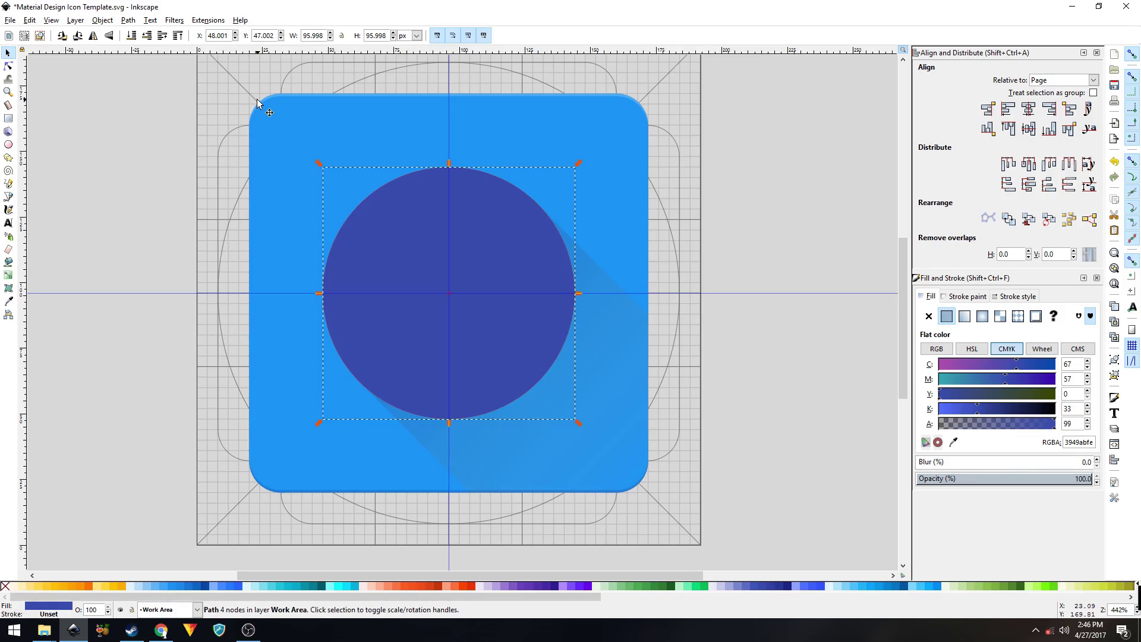
key("Down")
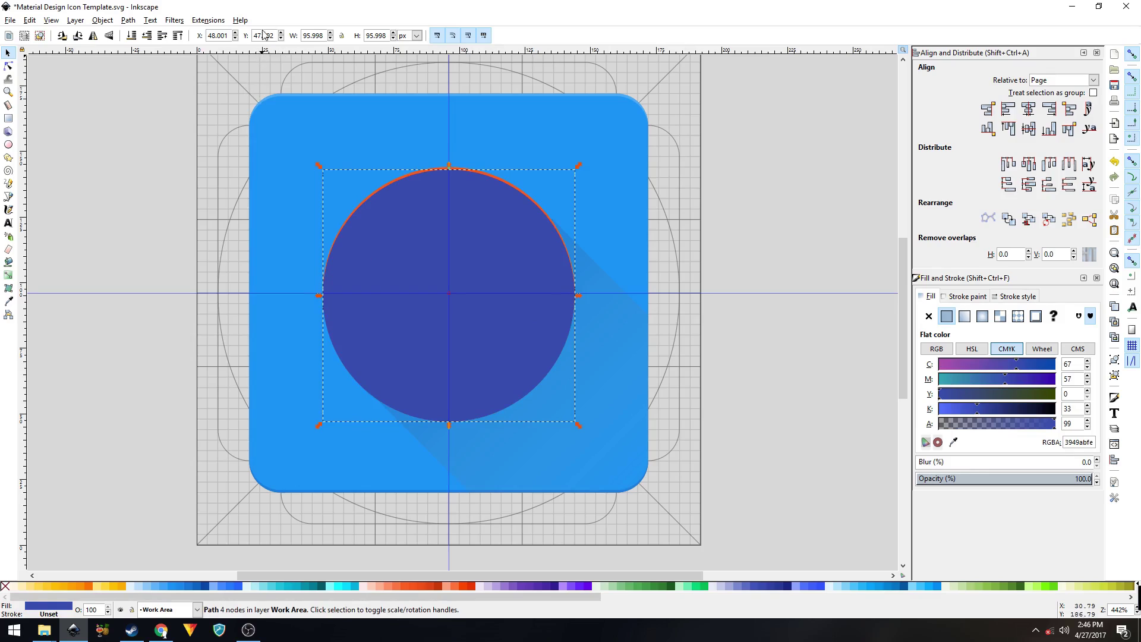
Subtract the indigo circle from the orange circle with Difference to leave a thin crescent along the circle's upper edge
scroll(478, 169, "up", 2, "ctrl")
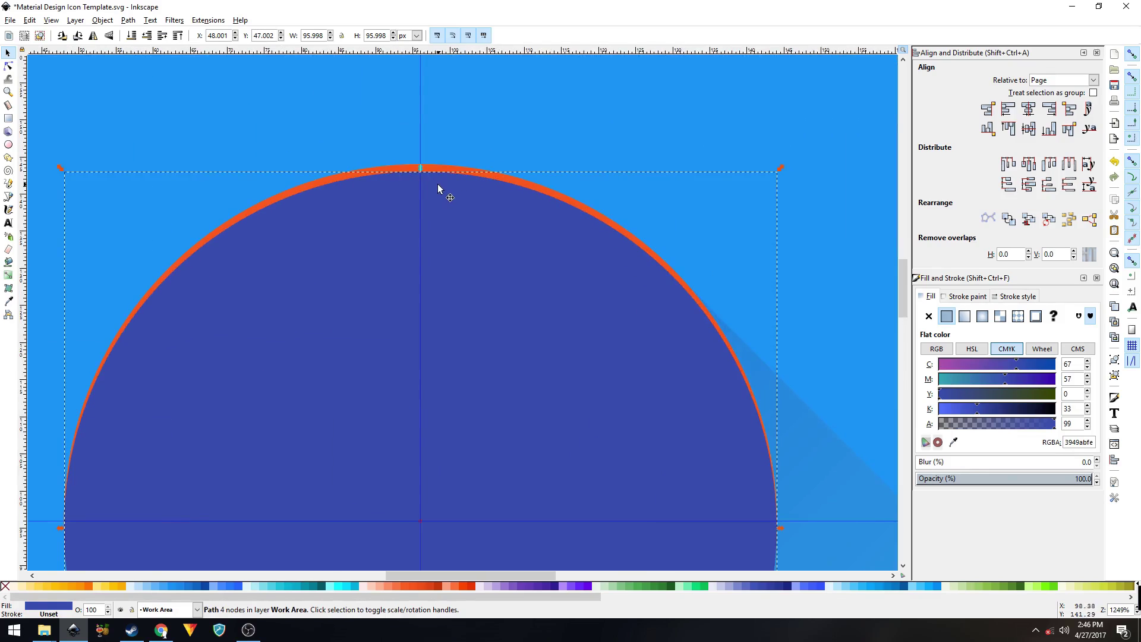
scroll(398, 171, "up", 1)
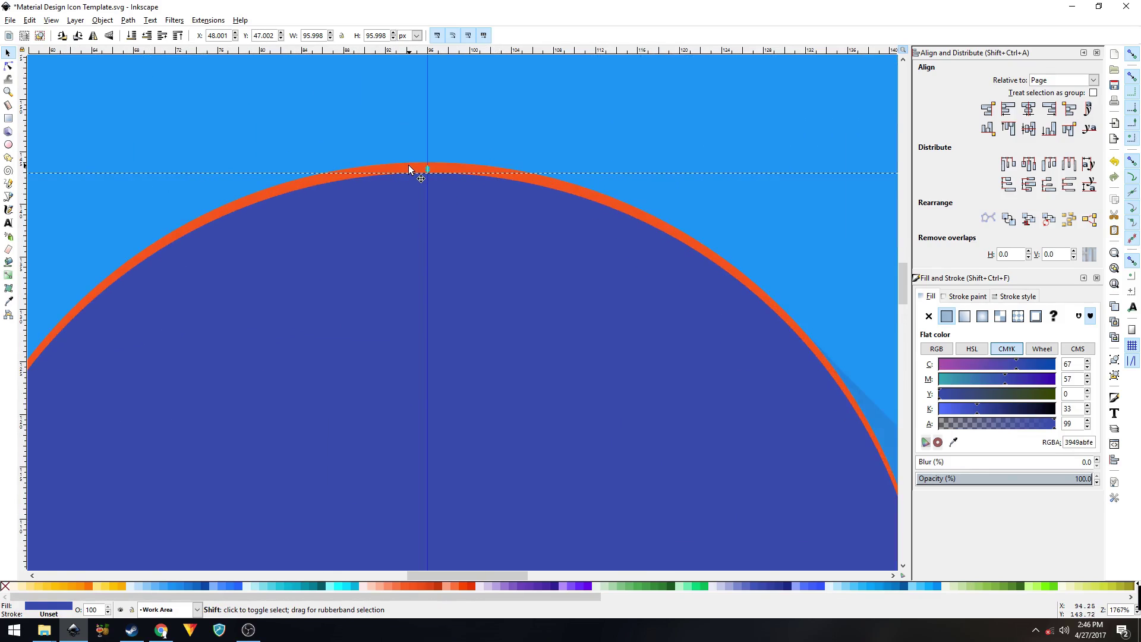
left_click(417, 188, "ctrl")
scroll(416, 189, "down", 2)
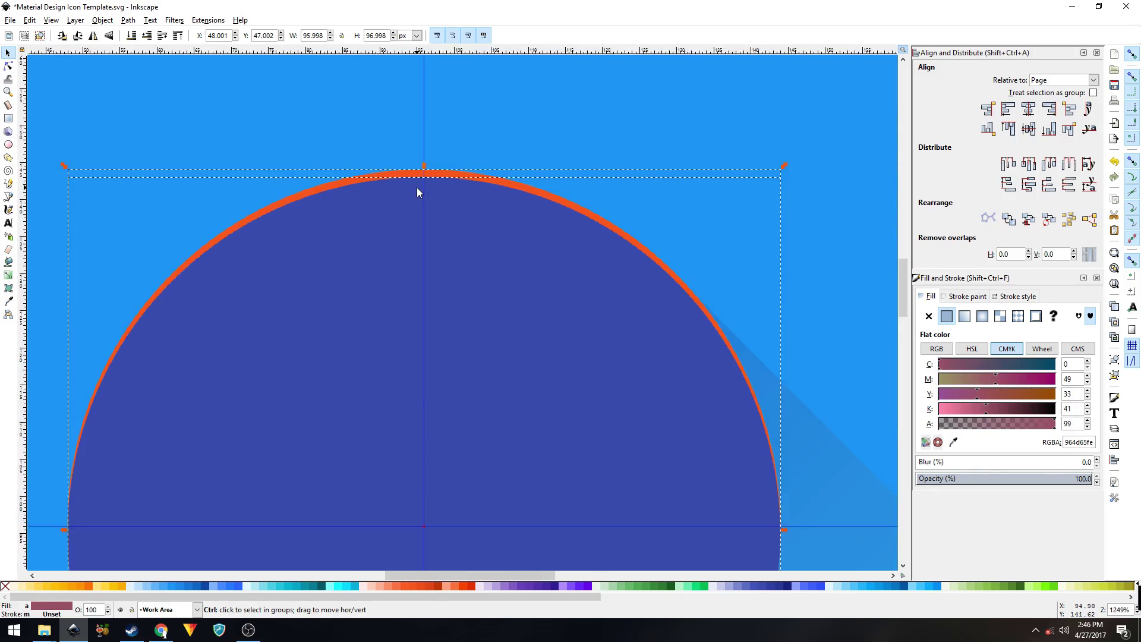
left_click(355, 150, "shift")
left_click(128, 19)
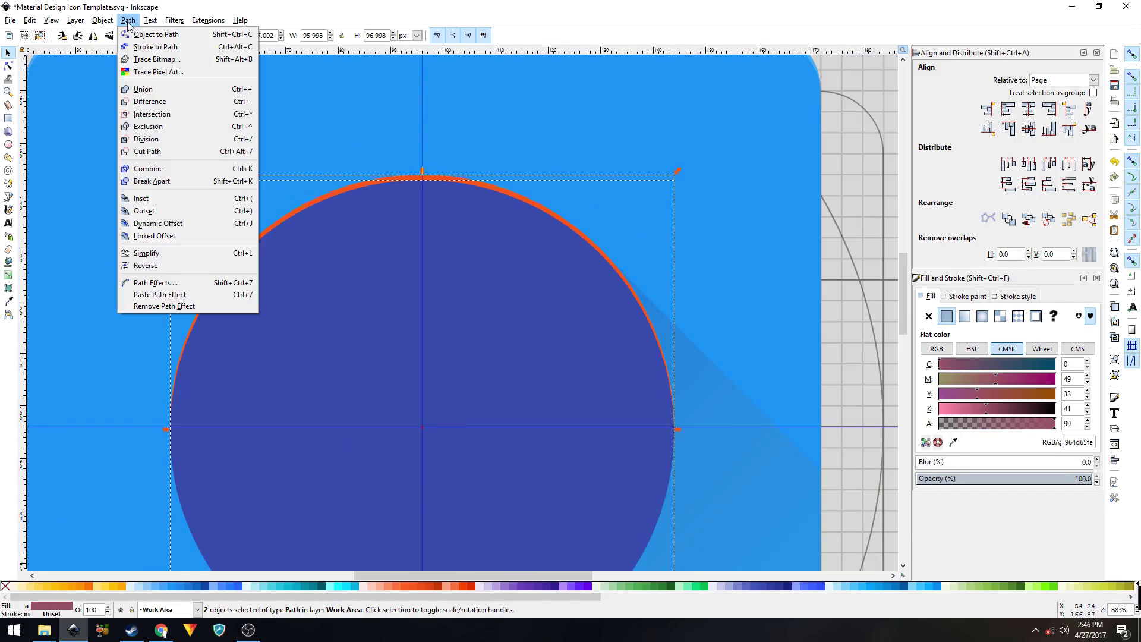
left_click(150, 101)
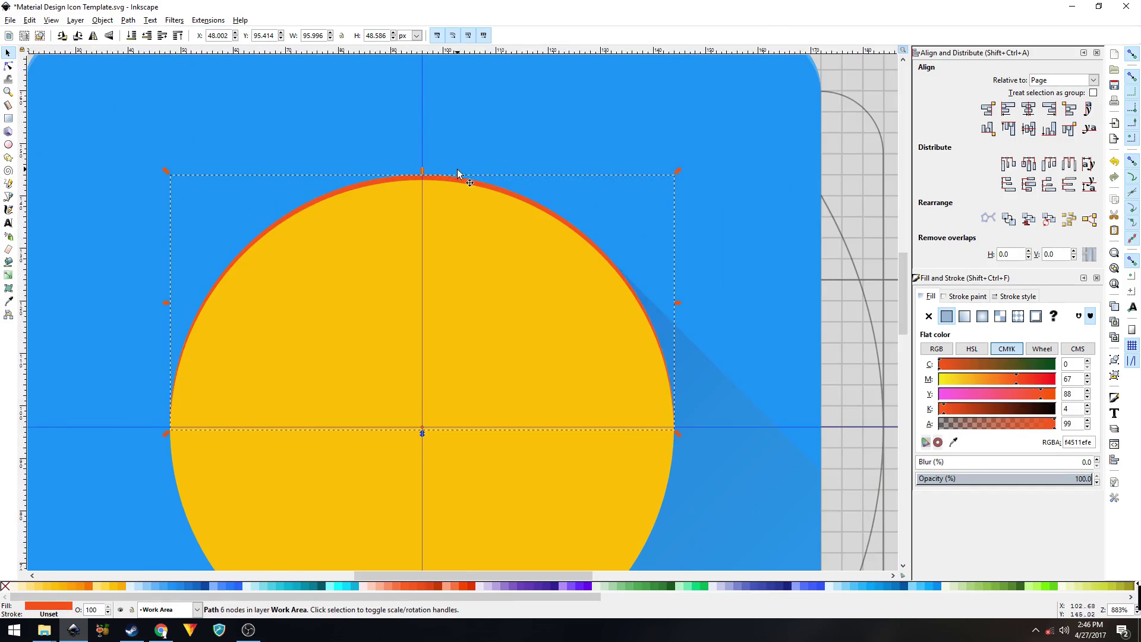
Fill the crescent along the circle's upper edge with white ffffff at an alpha of 20 as a tinted edge
left_click(948, 371)
left_click_drag(1005, 385, 922, 382)
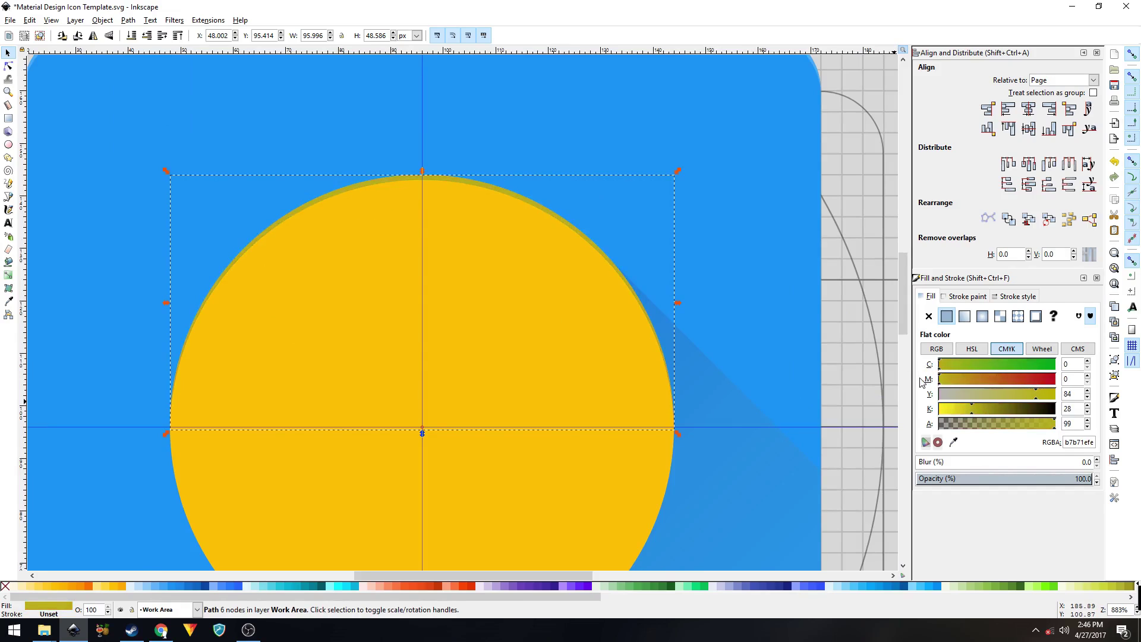
mouse_move(990, 394)
left_mouse_down()
mouse_move(921, 391)
mouse_move(927, 410)
left_mouse_up()
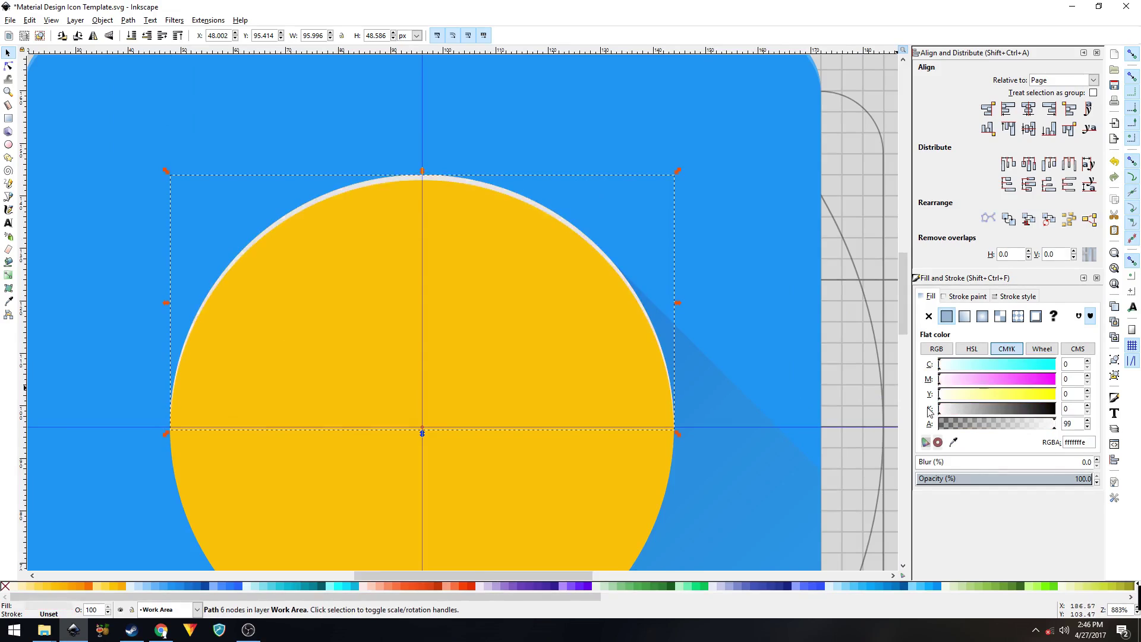
left_click(1068, 427)
type("20")
key("Return")
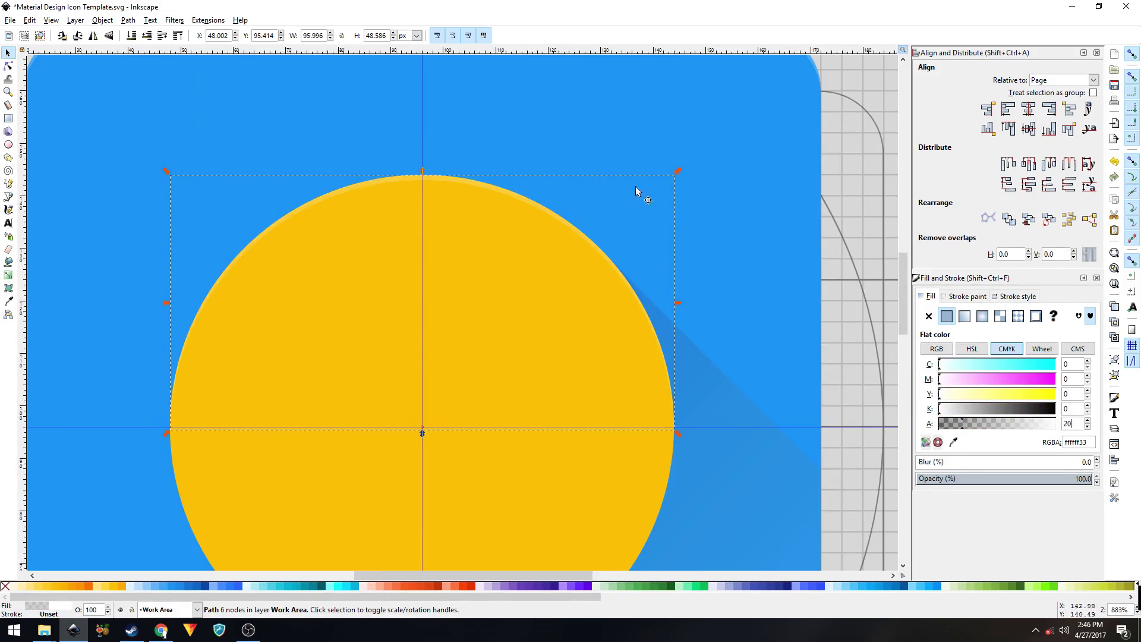
scroll(520, 213, "down", 1)
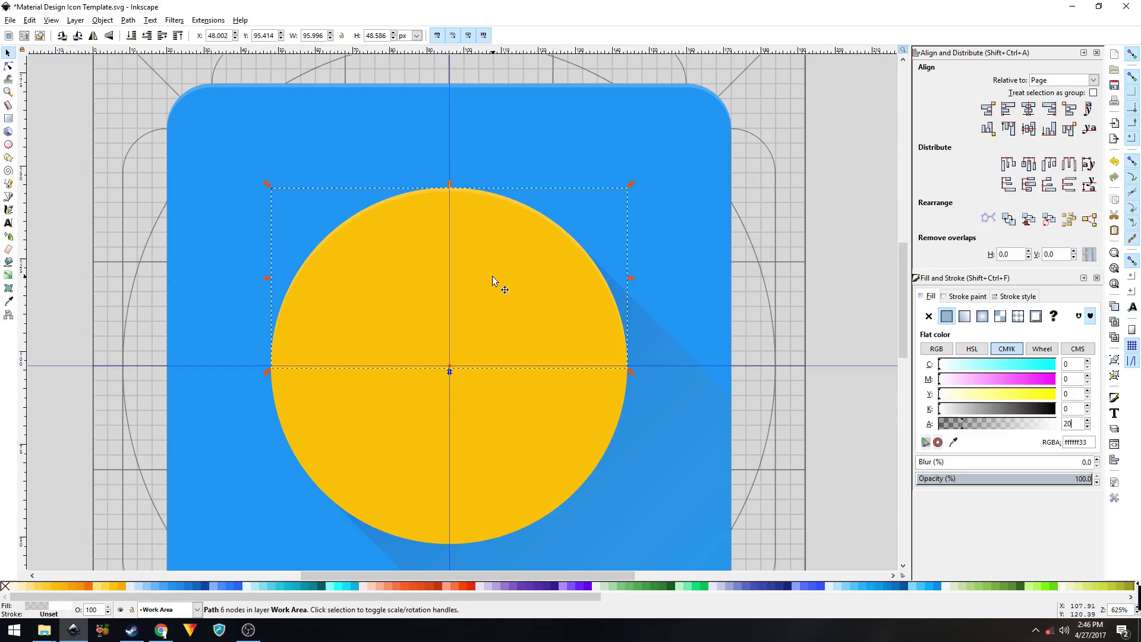
left_click(41, 245)
Start a Drop Shadow filter on the amber circle and set its blur color to dark indigo 1a237e with an alpha of 20
scroll(265, 252, "down", 3)
left_click(343, 304)
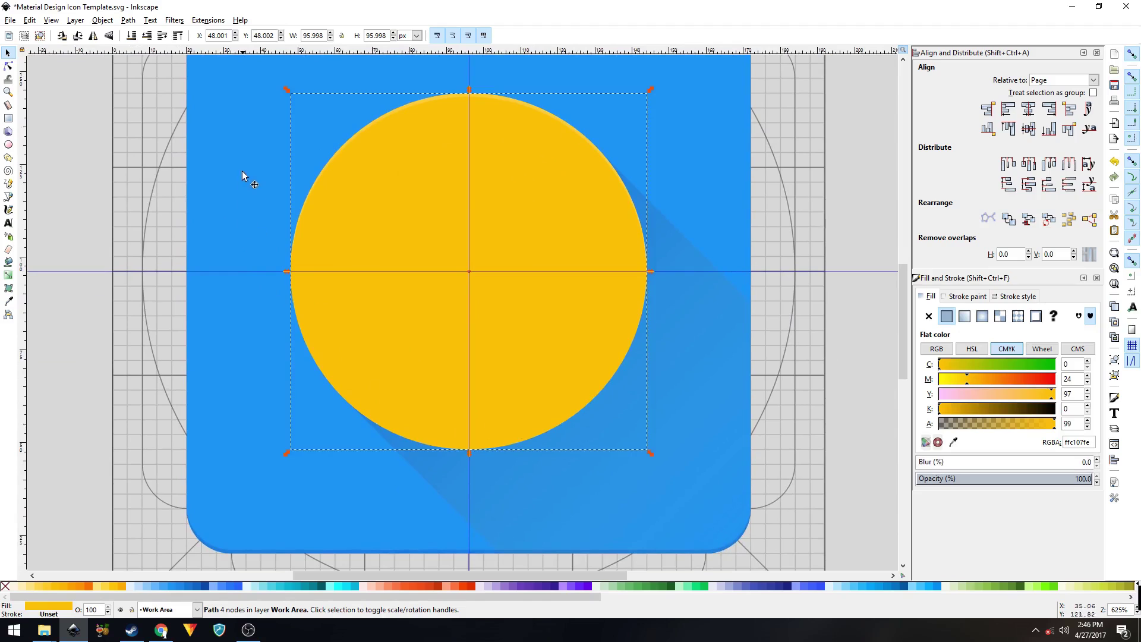
left_click(175, 20)
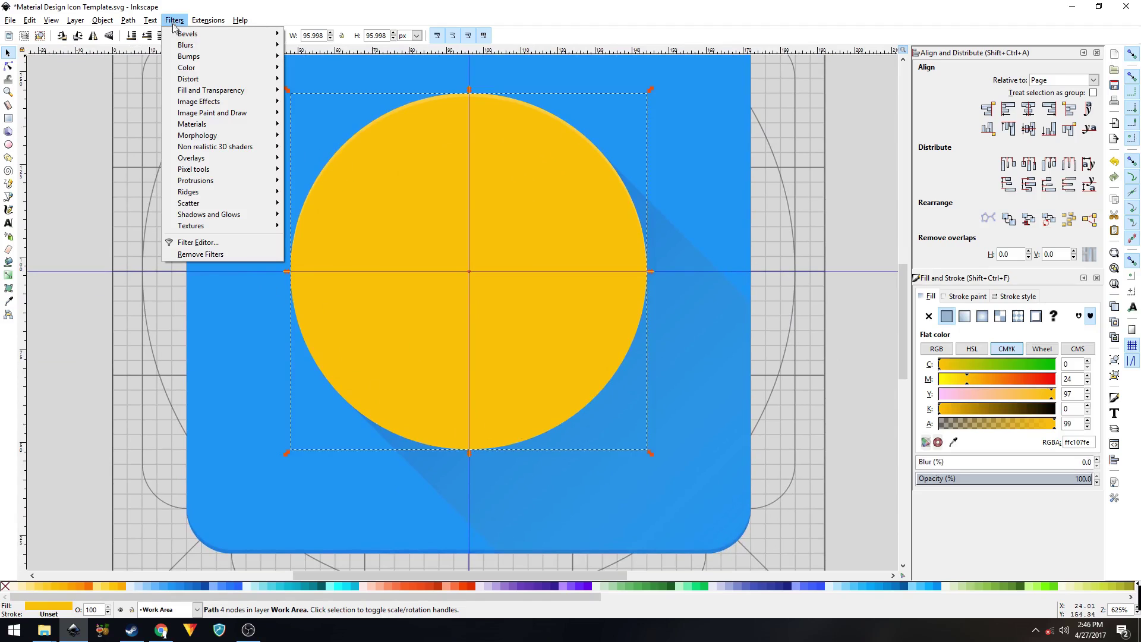
mouse_move(238, 214)
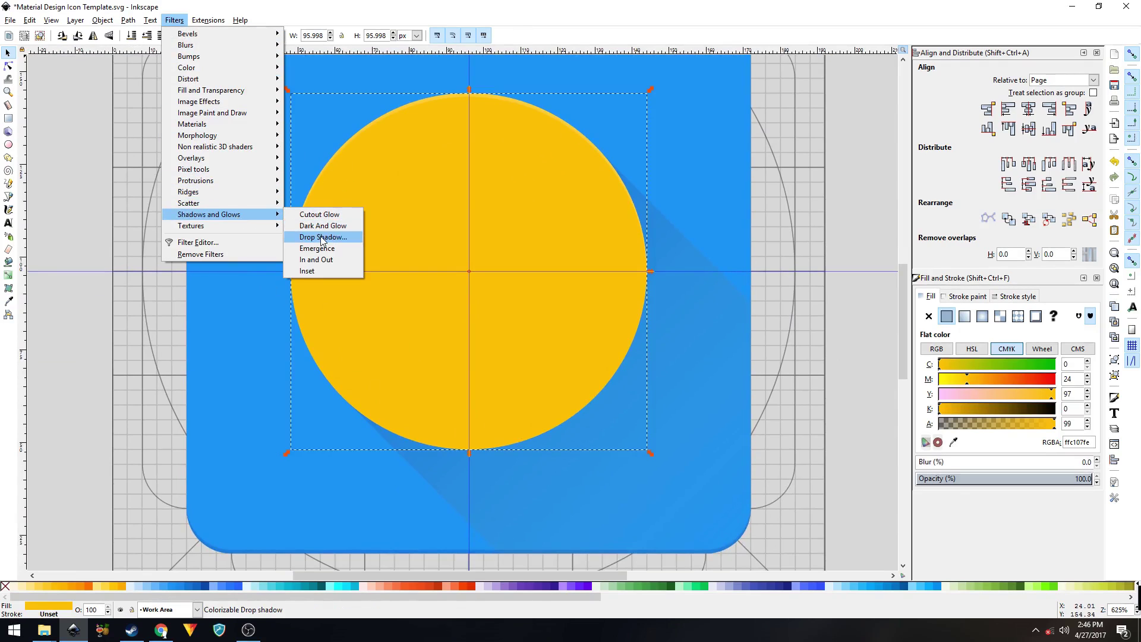
left_click(321, 236)
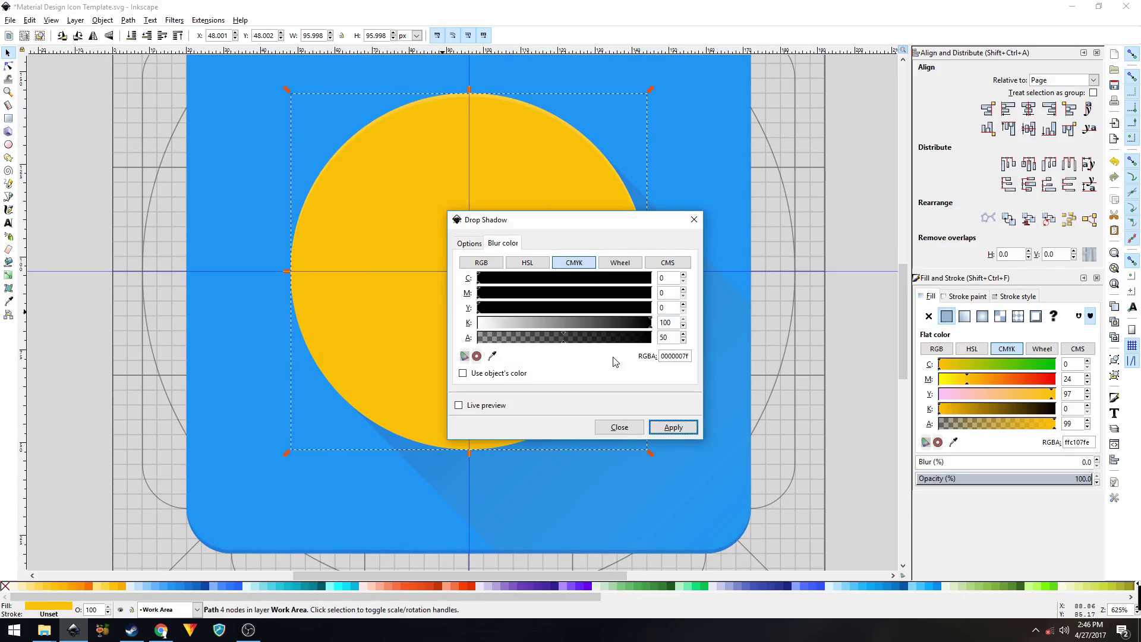
double_click(667, 356)
right_click(666, 357)
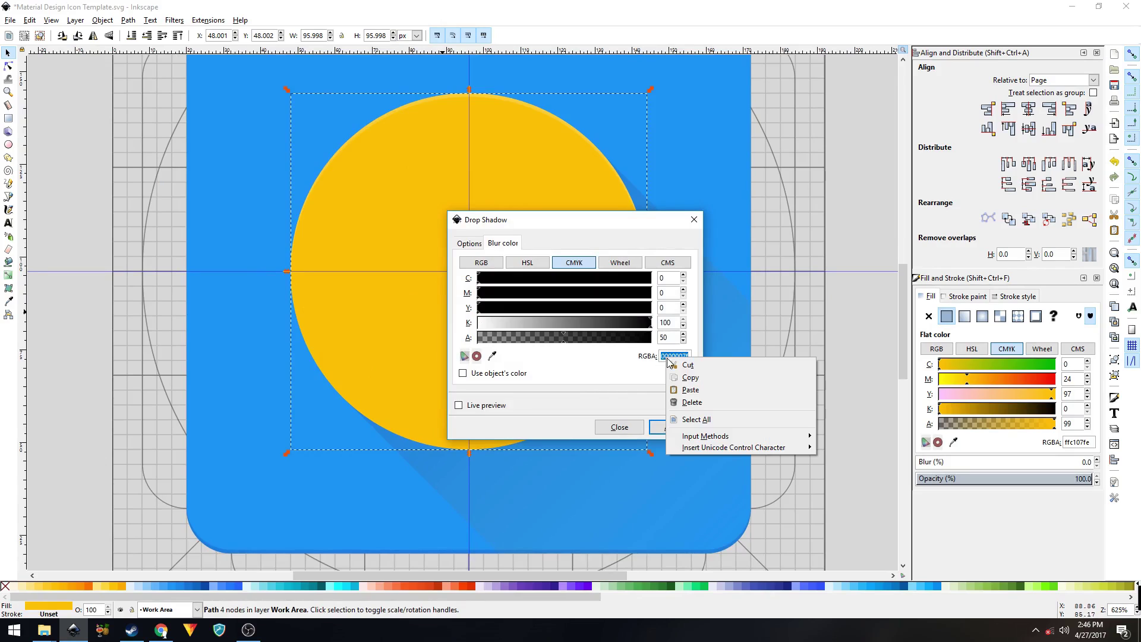
left_click(689, 395)
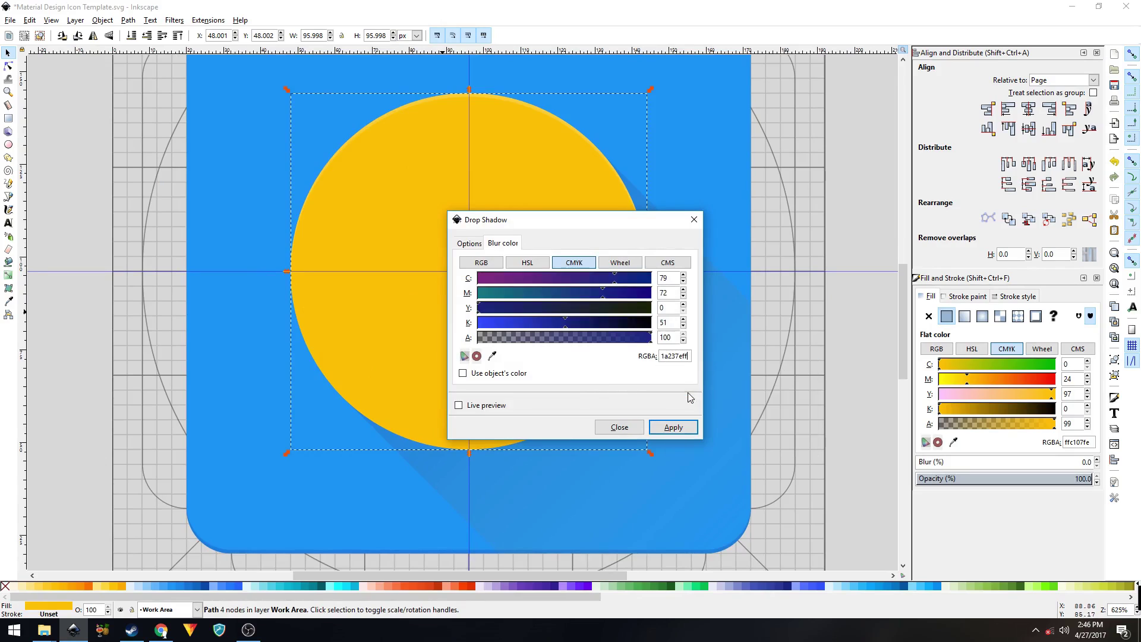
double_click(667, 338)
type("20")
Apply the drop shadow to the amber circle as an outer shadow with a horizontal offset of 0 and a vertical offset of 1 px
left_click(470, 244)
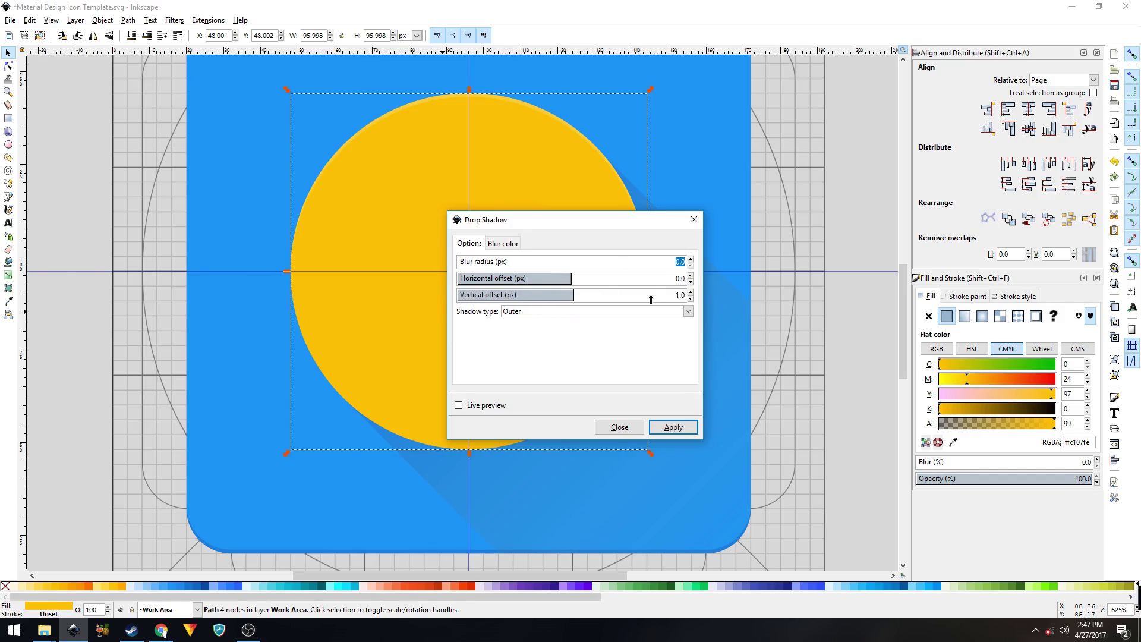
left_click(667, 432)
left_click(622, 429)
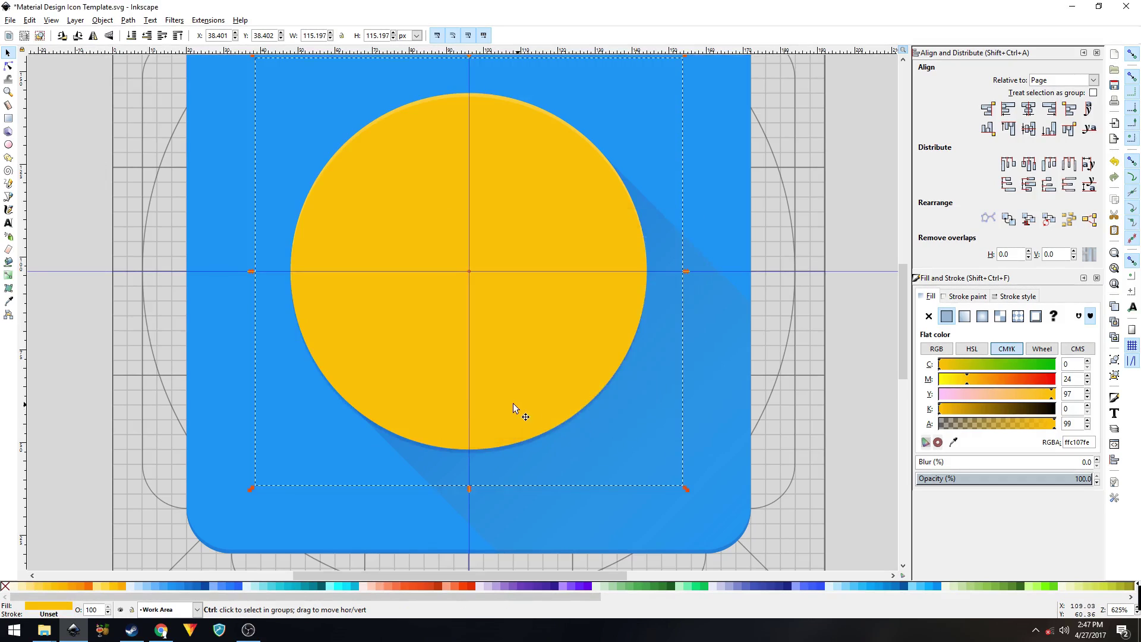
scroll(510, 403, "down", 1, "ctrl")
left_click(203, 286)
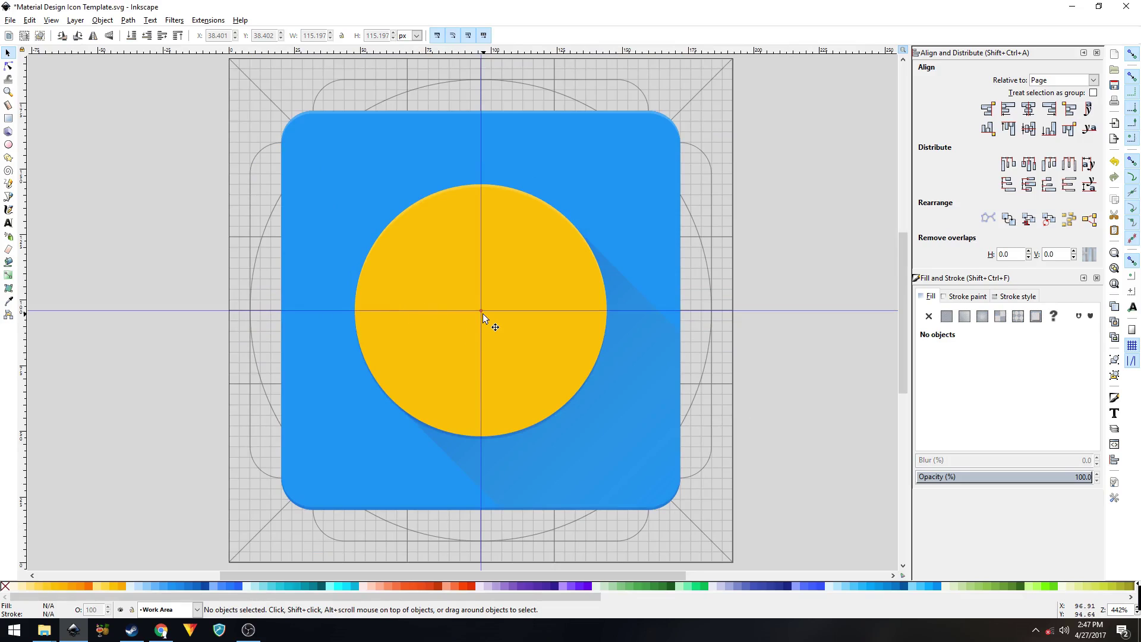
left_click(447, 276)
left_click(245, 243)
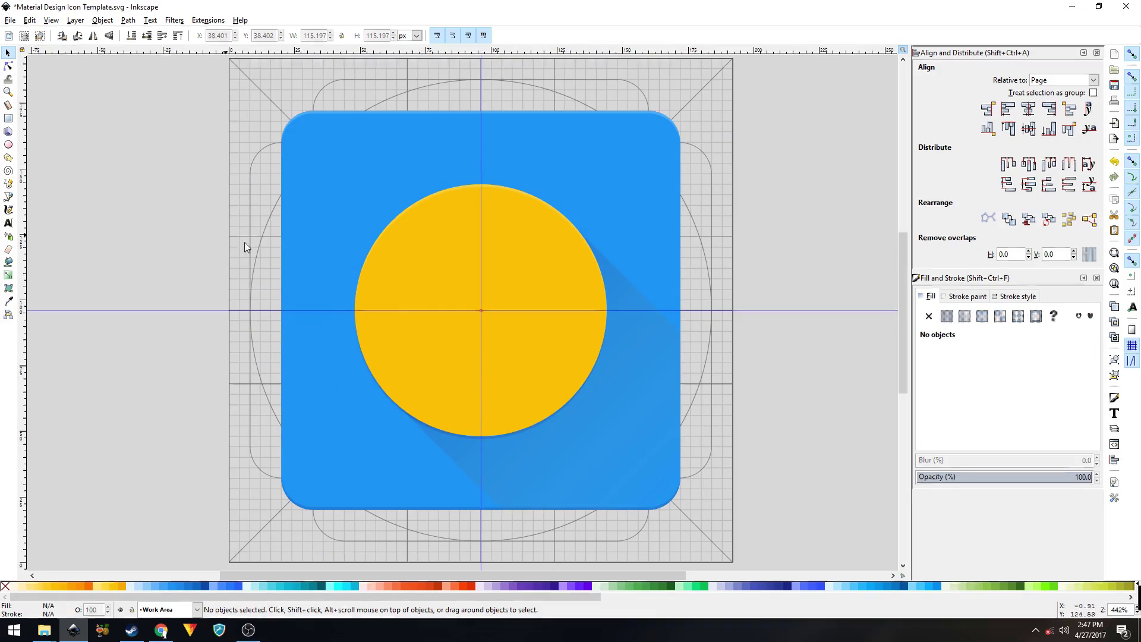
left_click(452, 271)
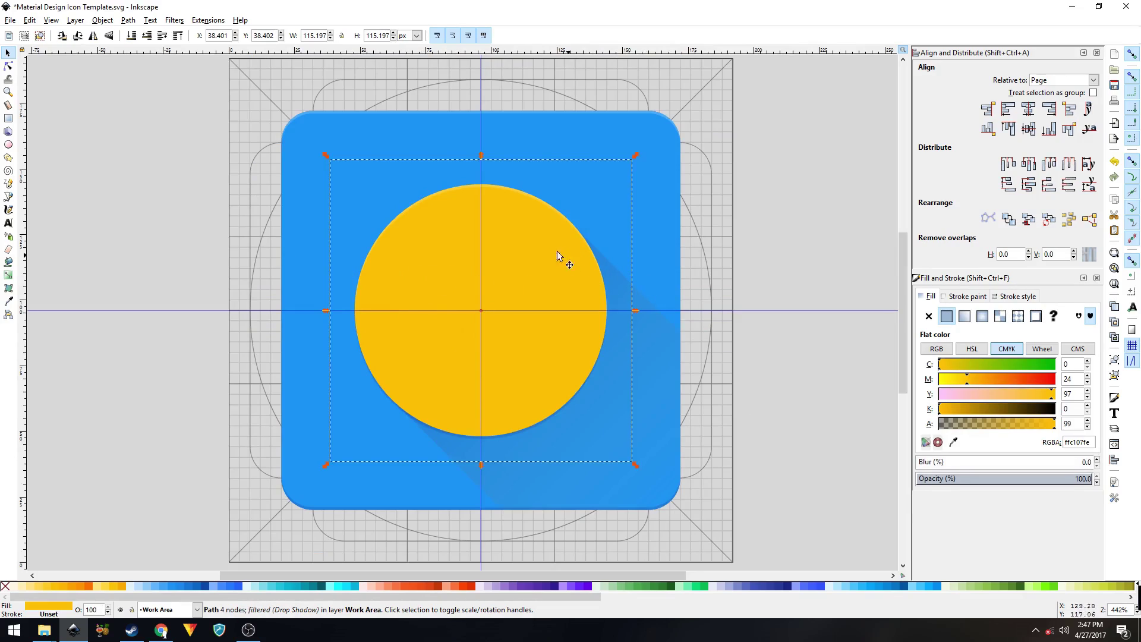
left_click(647, 177)
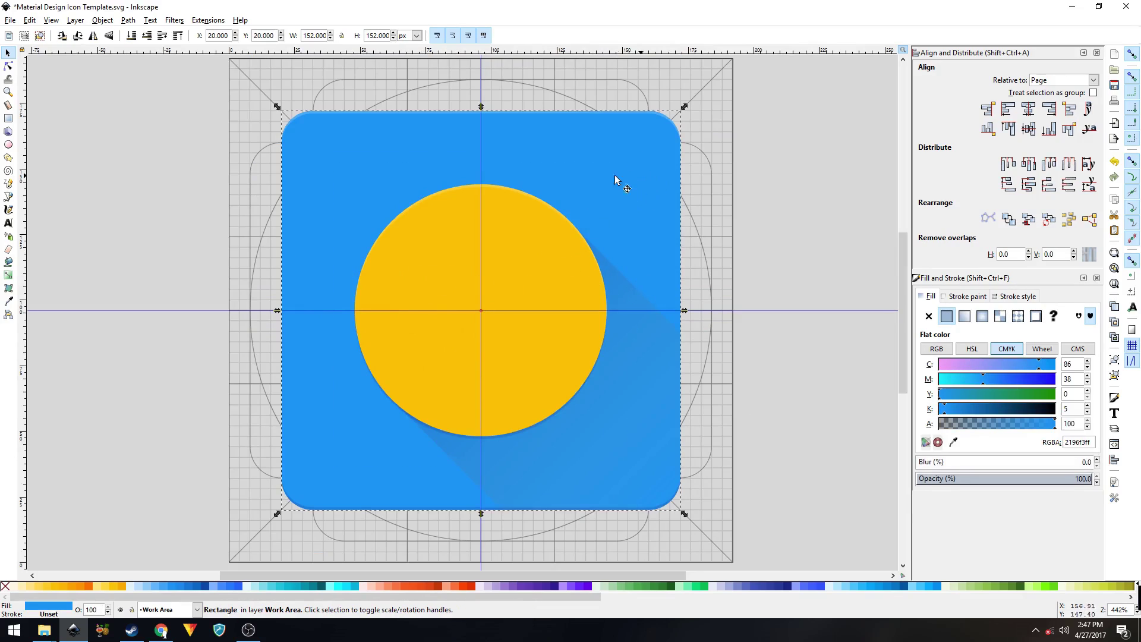
left_click(223, 253)
Start a second Drop Shadow filter on the amber circle with a blur radius, horizontal offset and vertical offset of 4 px each
left_click(437, 258)
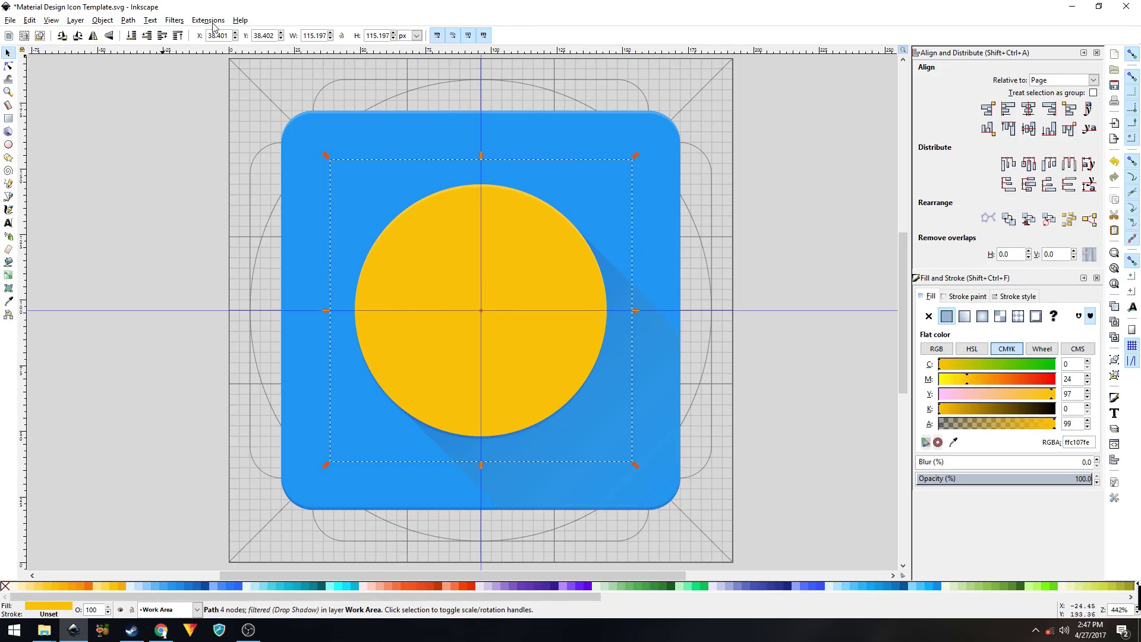
left_click(175, 23)
mouse_move(209, 214)
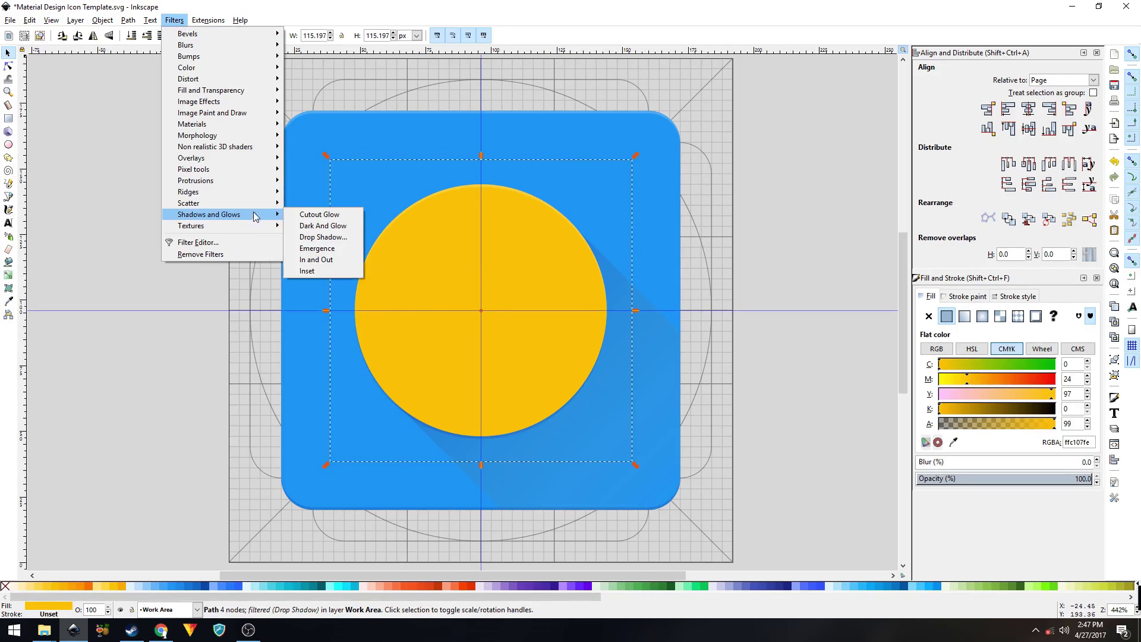
left_click(315, 234)
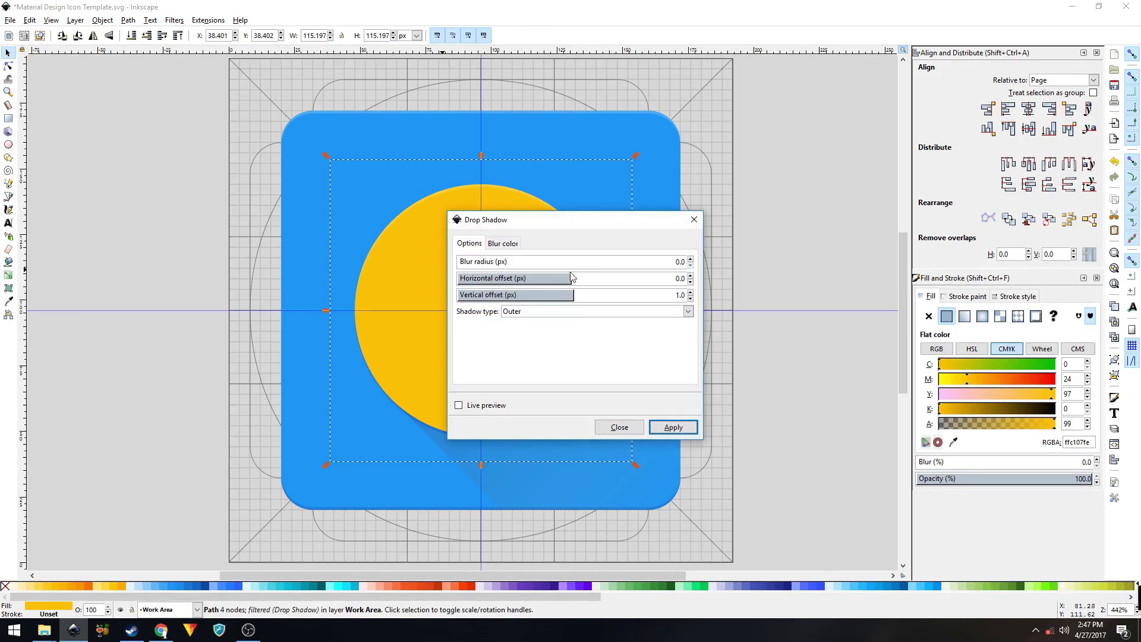
double_click(681, 262)
type("4")
left_click(682, 278)
type("4")
left_click(681, 295)
type("4")
Apply the second drop shadow to the amber circle in dark indigo 1a237e at an alpha of 20, comparing the icon without and with it
left_click(504, 243)
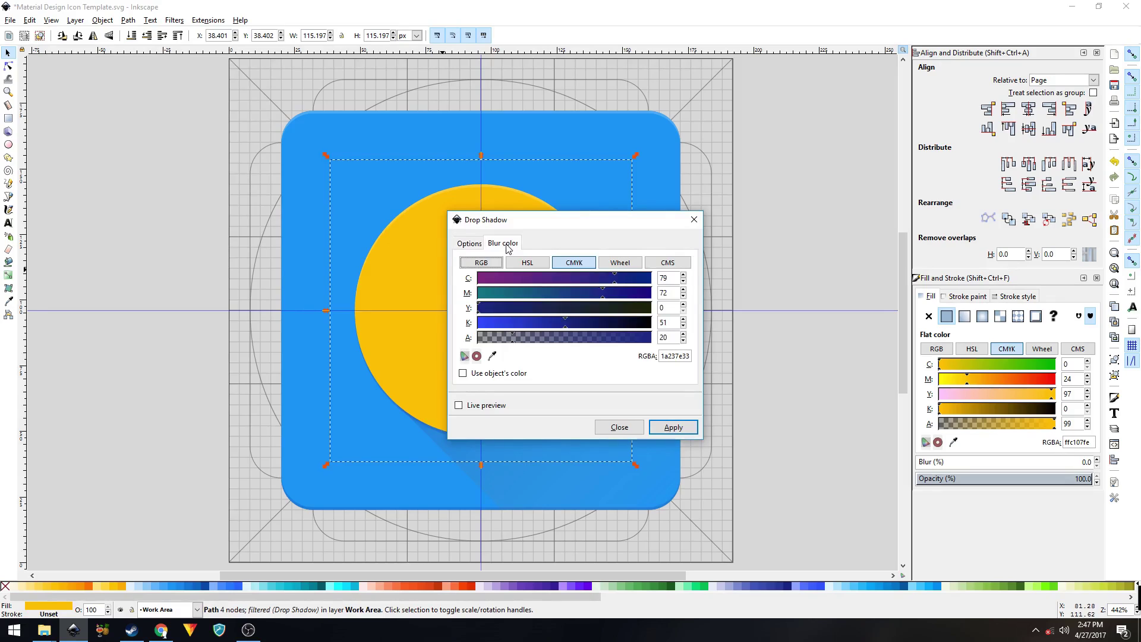
left_click(474, 244)
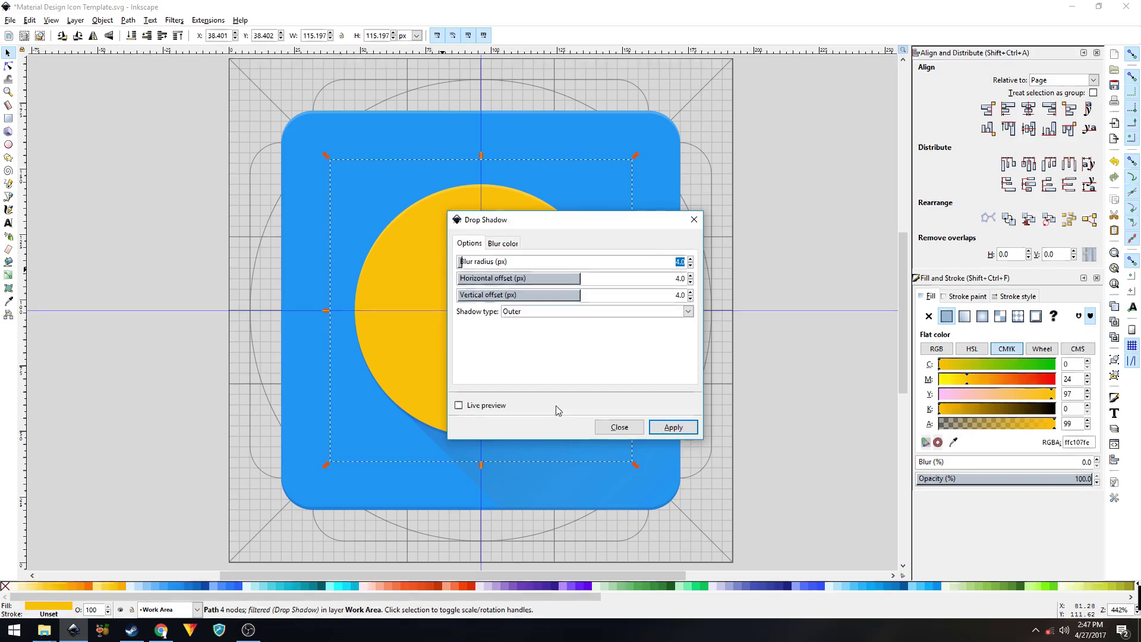
left_click(668, 429)
left_click(619, 428)
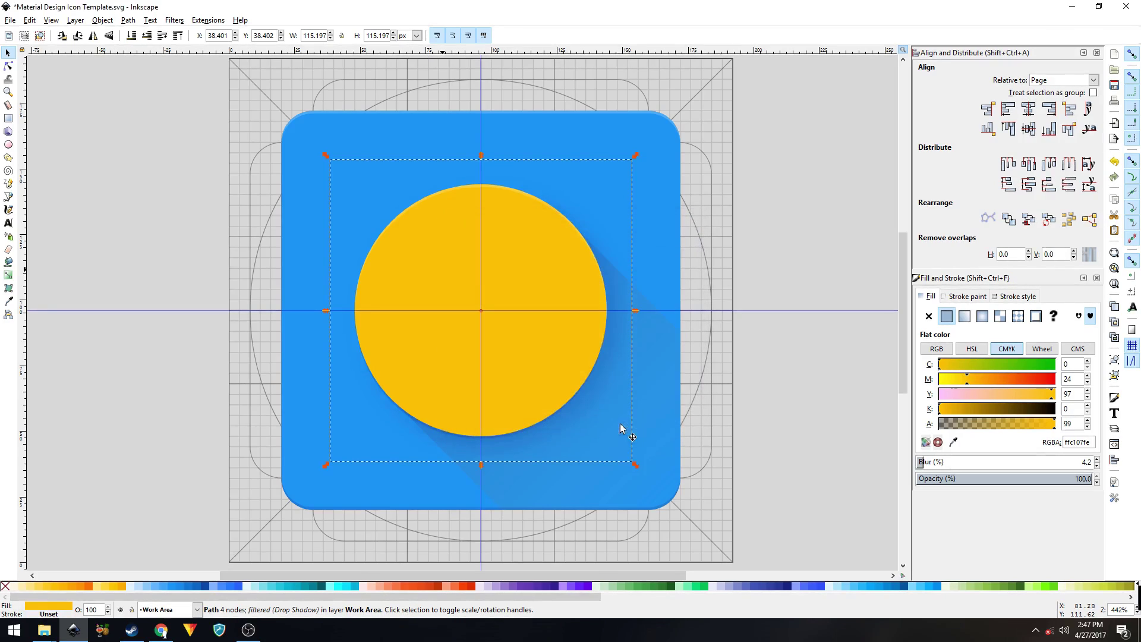
key("ctrl+z")
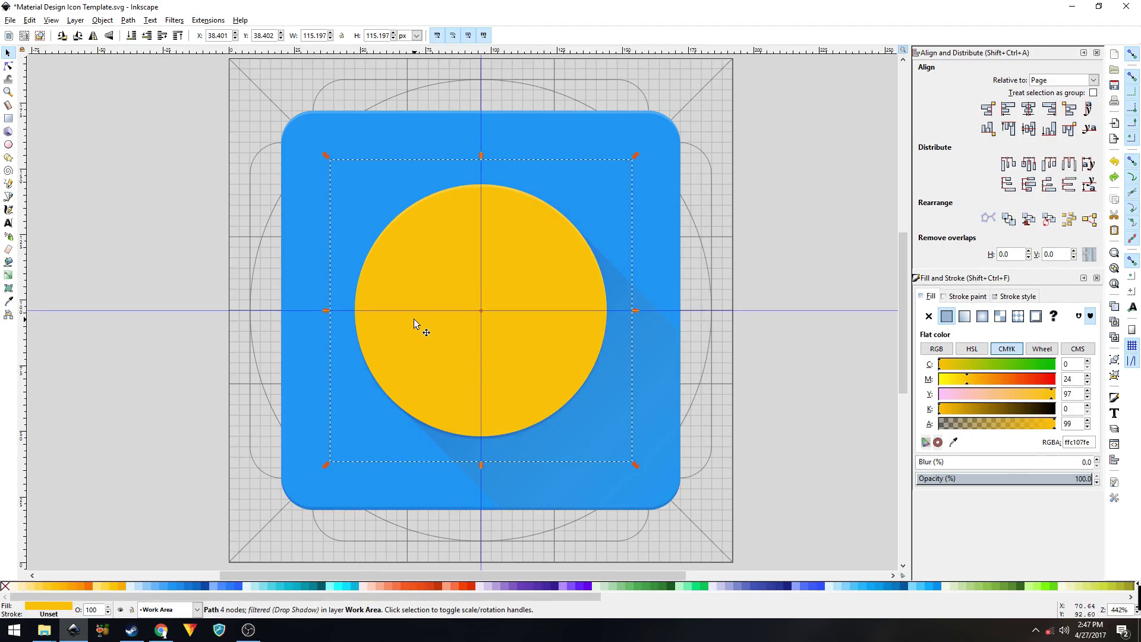
key("ctrl+shift+z")
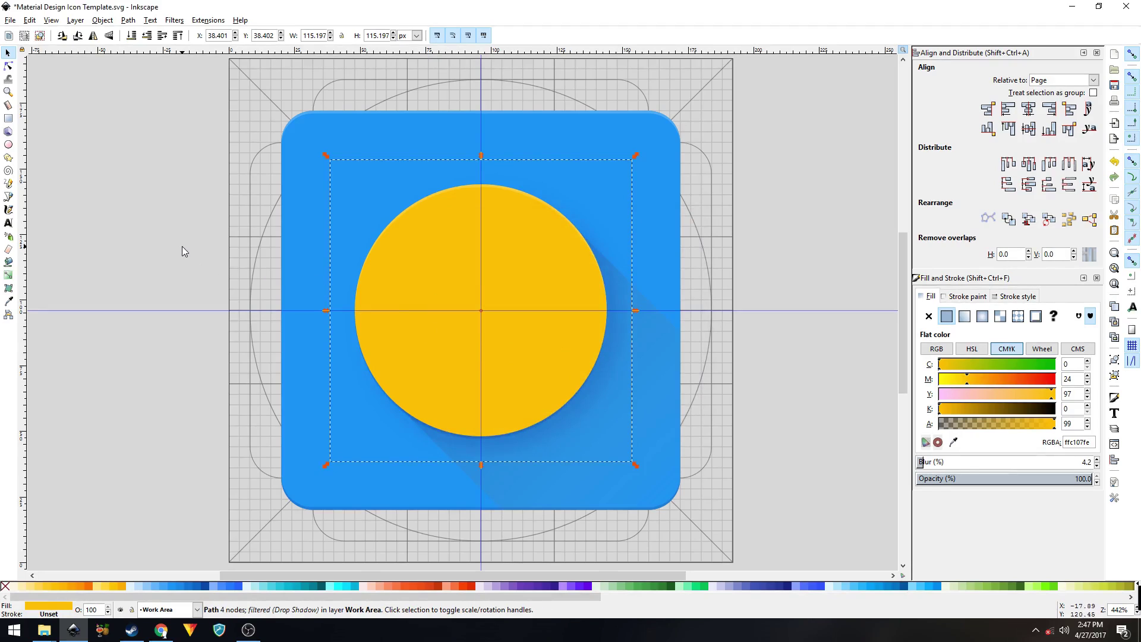
key("Escape")
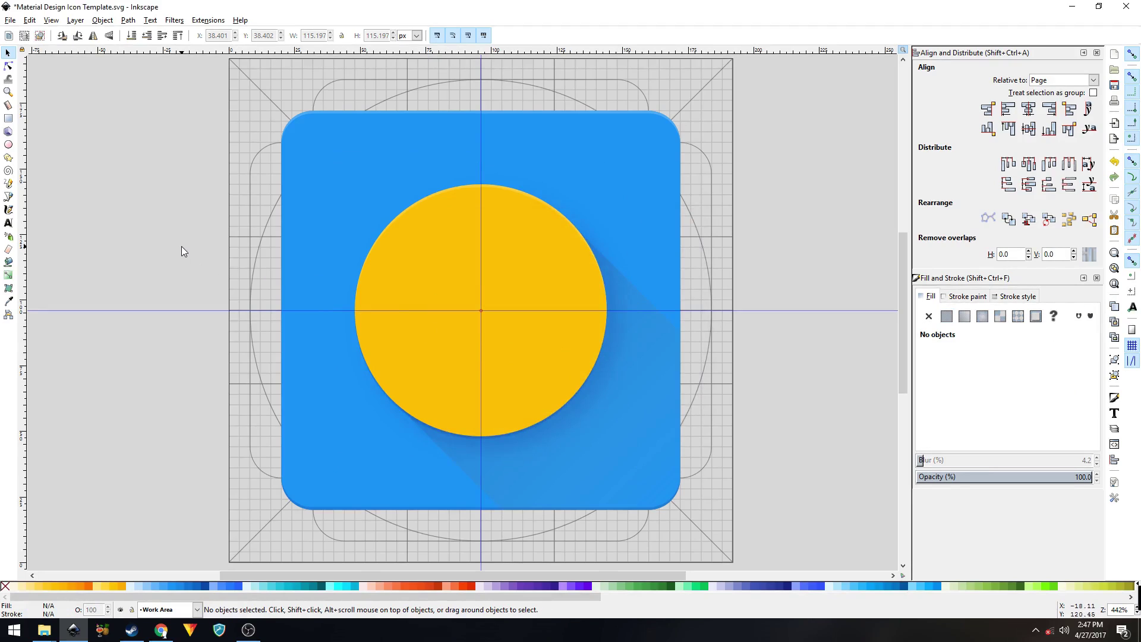
Start a Drop Shadow filter on the blue rounded square and set its blur color to black with an alpha of 24
left_click(347, 184)
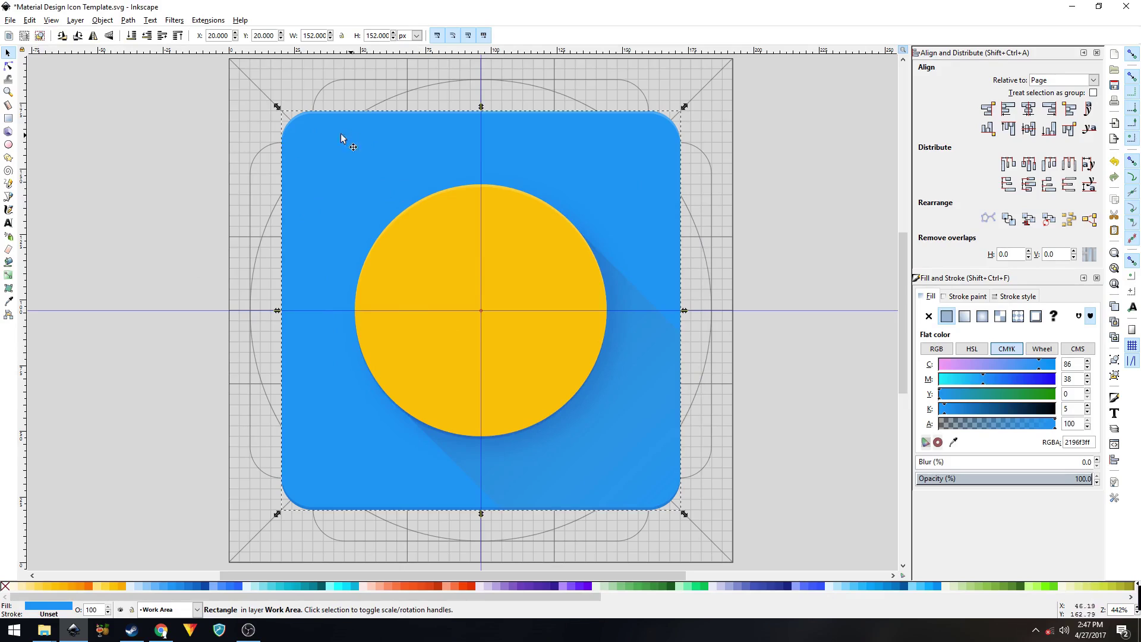
left_click(175, 21)
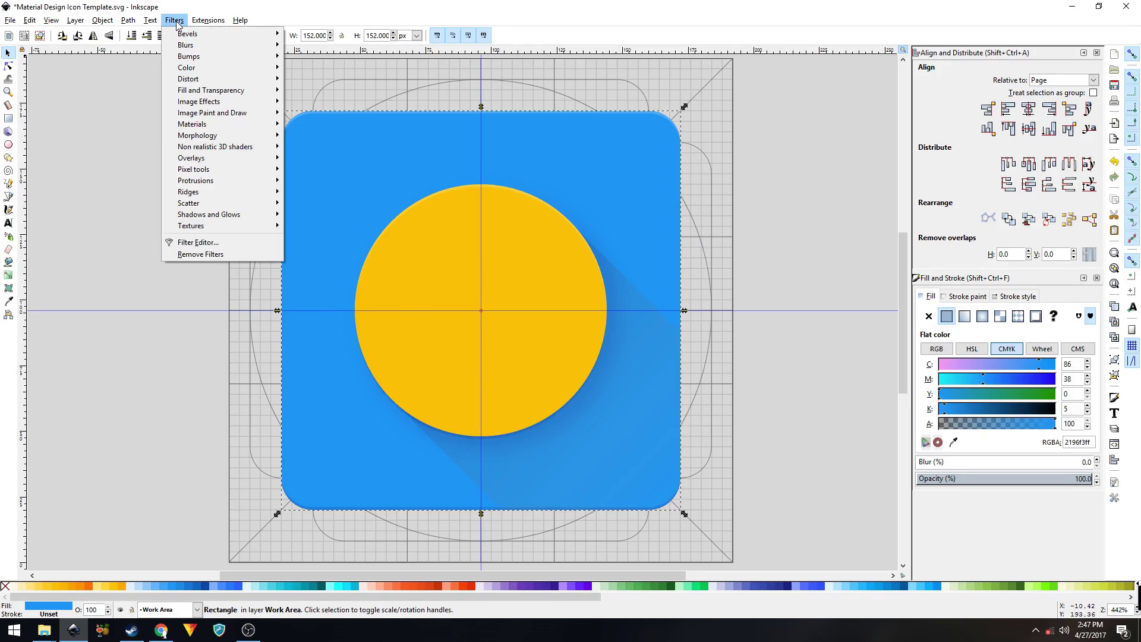
mouse_move(266, 215)
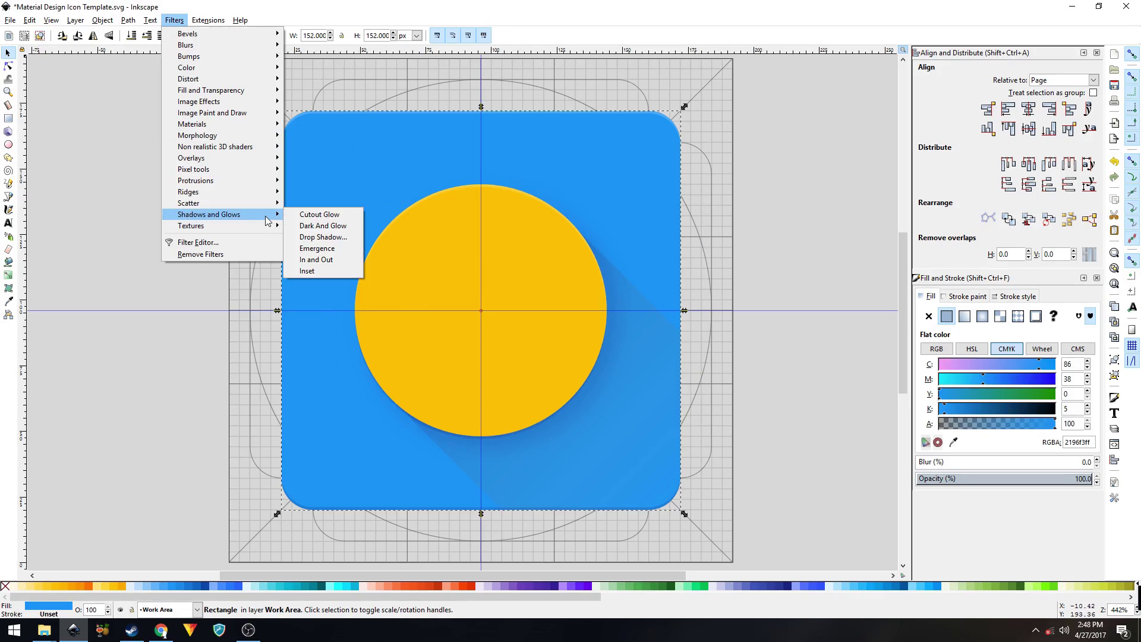
left_click(324, 237)
left_click(505, 244)
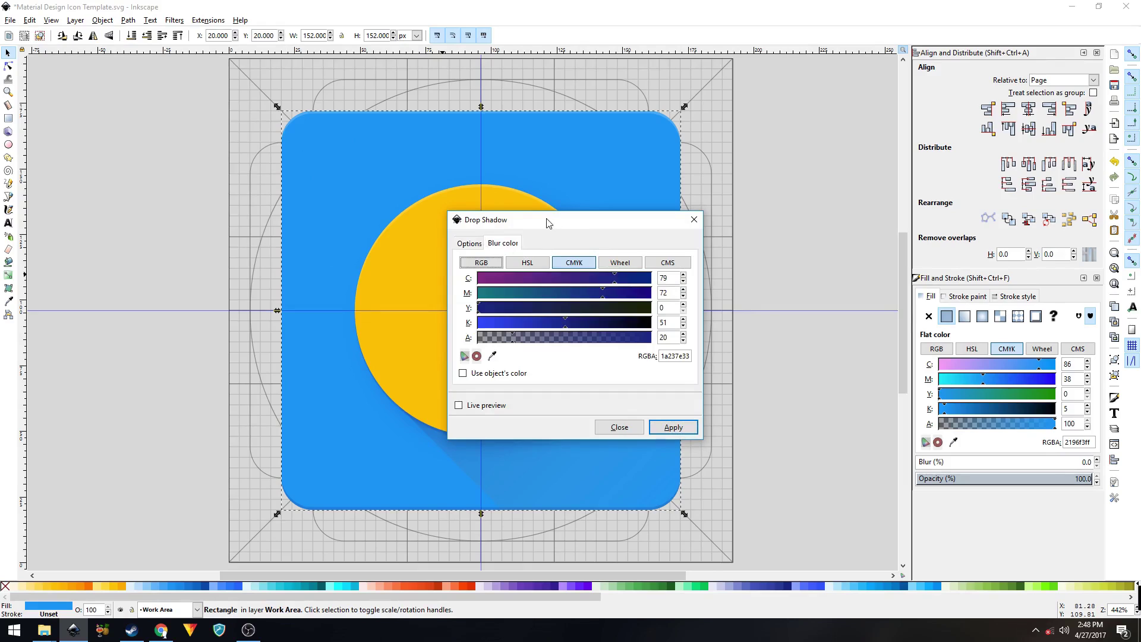
left_click_drag(474, 222, 650, 168)
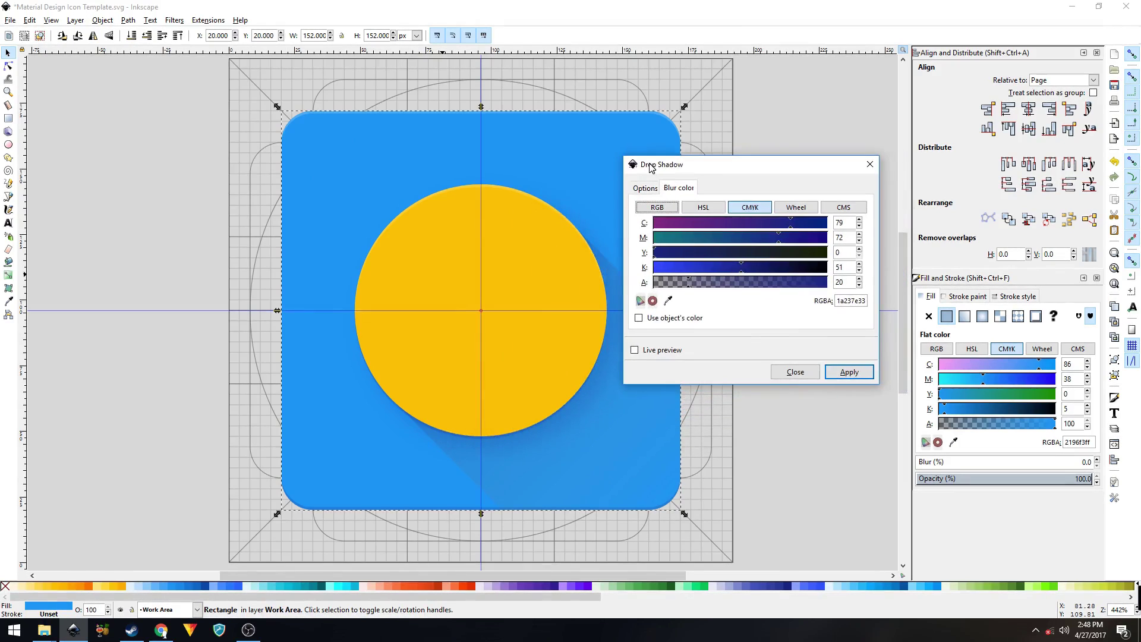
left_click_drag(786, 228, 845, 225)
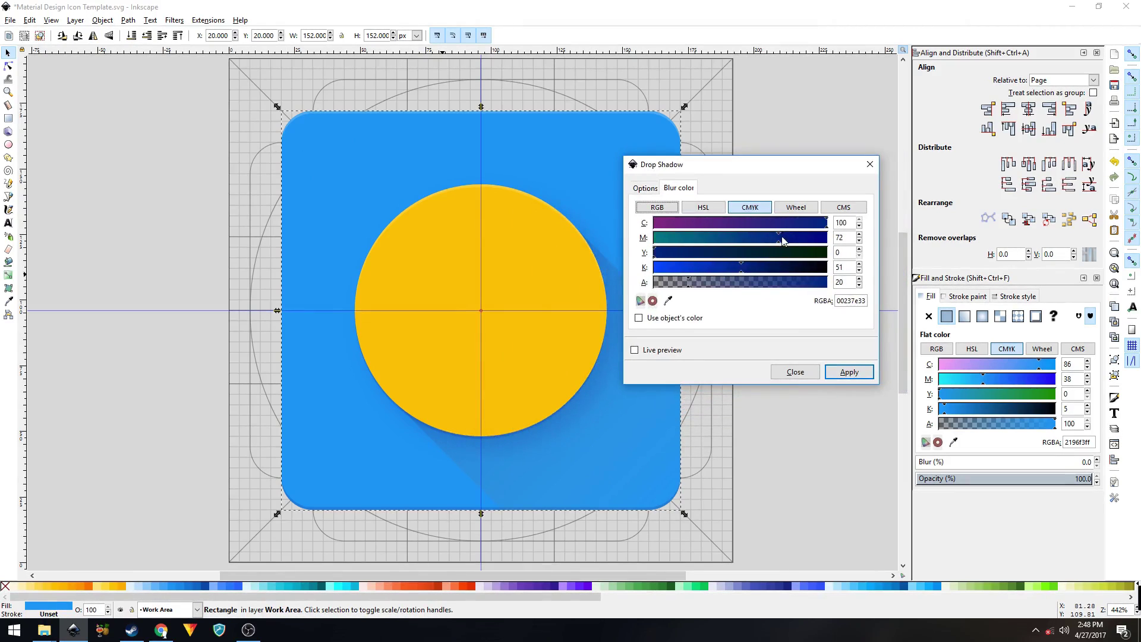
left_click_drag(779, 238, 866, 260)
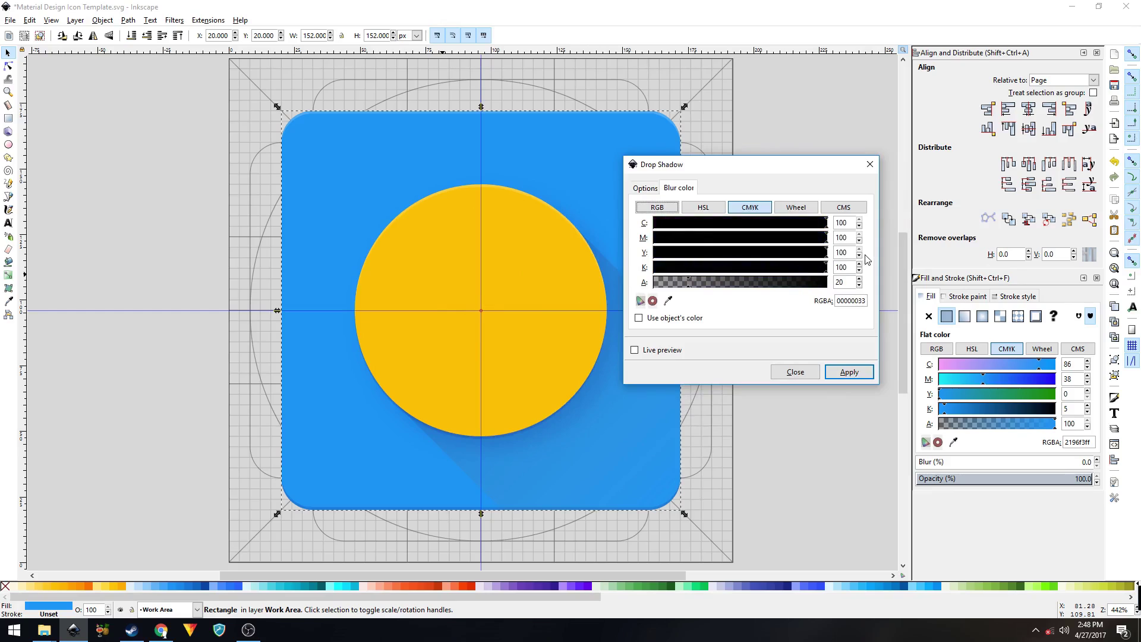
double_click(843, 281)
type("24")
Apply the drop shadow to the blue square with a blur radius of 2 px, horizontal offset 0 and vertical offset 4 px
left_click(645, 188)
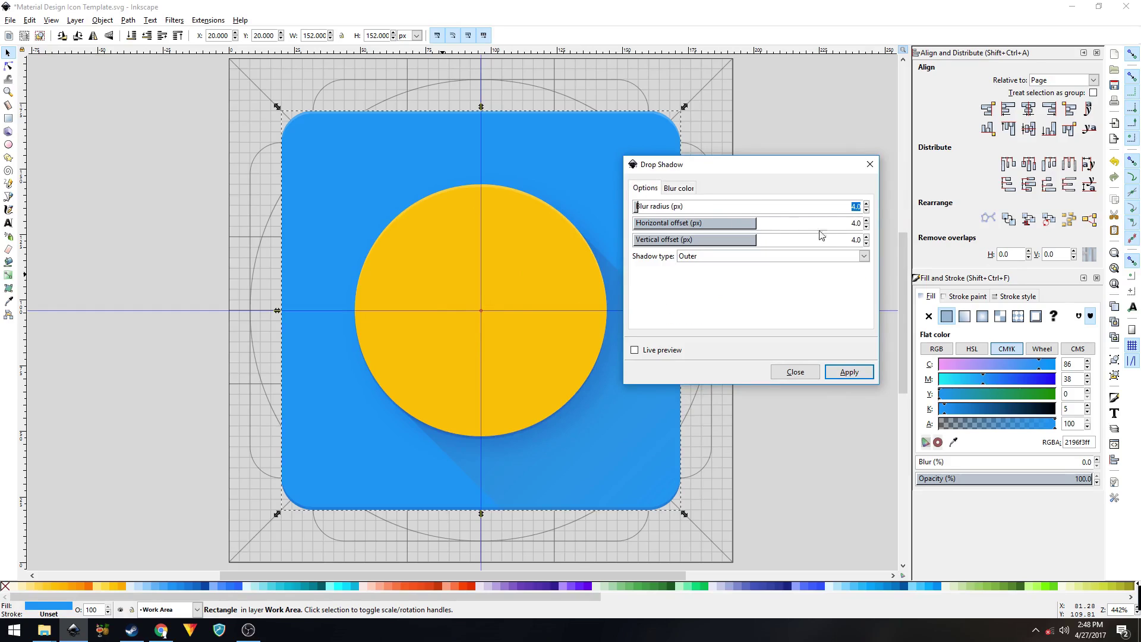
type("2")
double_click(857, 222)
left_click(856, 223)
type("0")
left_click(852, 374)
left_click(796, 373)
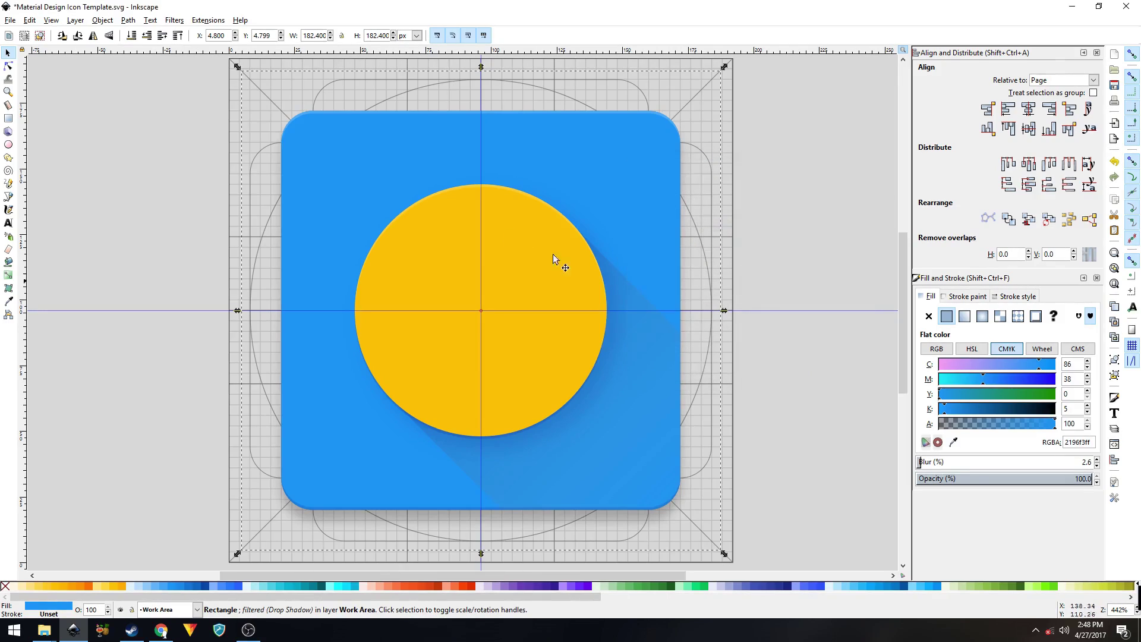
Apply a second black drop shadow to the blue square with a blur radius of 2 px and both offsets at 0
left_click(179, 21)
mouse_move(237, 215)
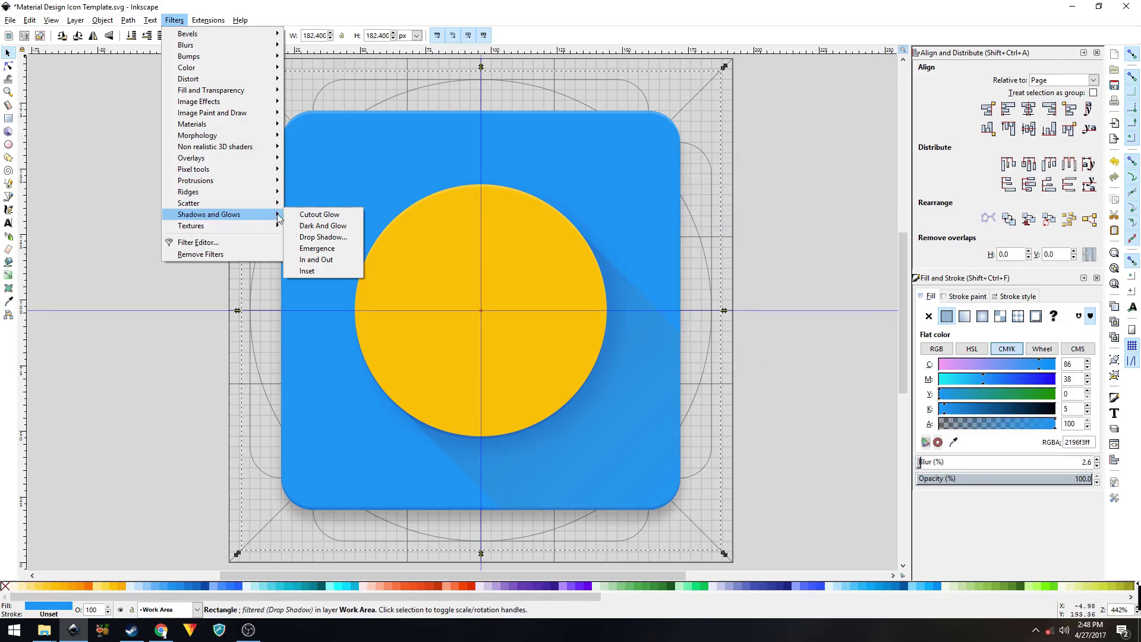
left_click(330, 242)
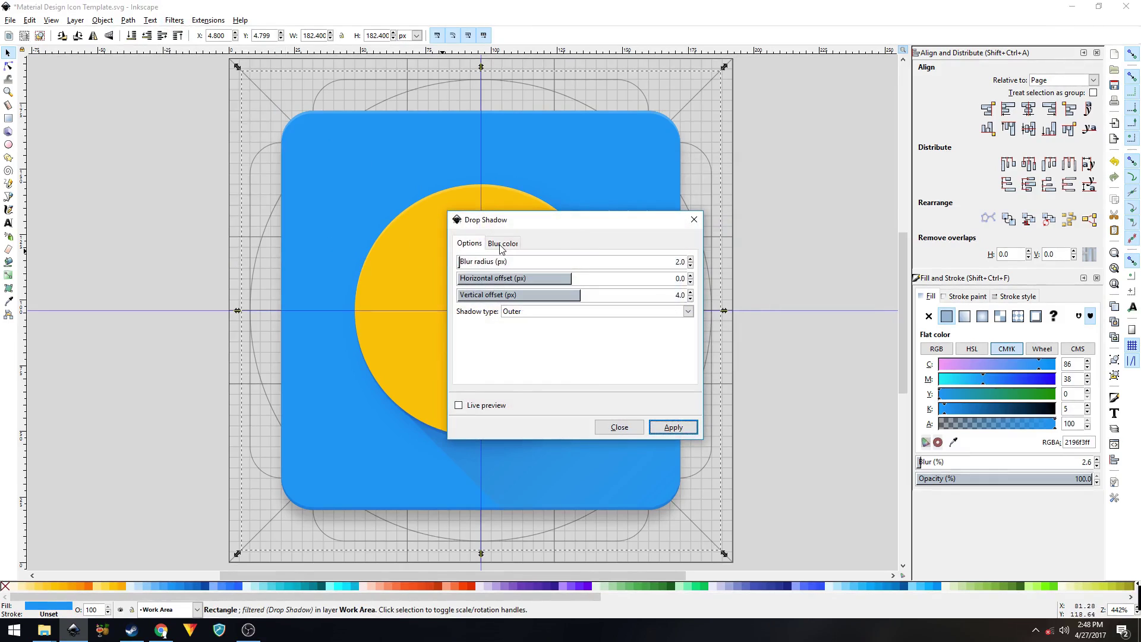
left_click(501, 245)
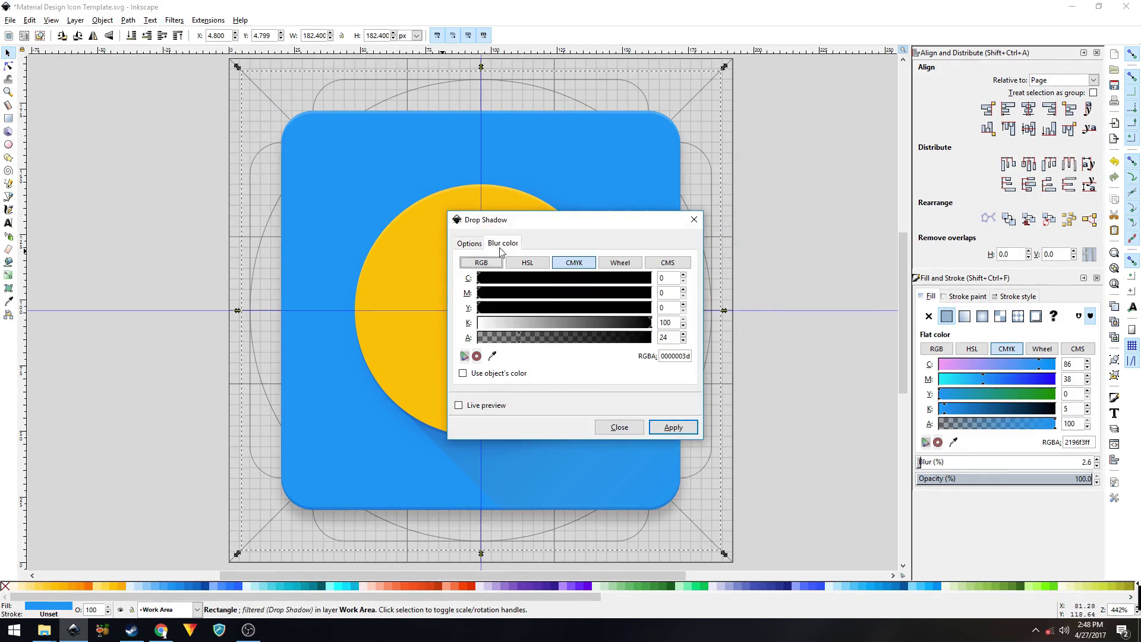
left_click(670, 336)
left_click(470, 244)
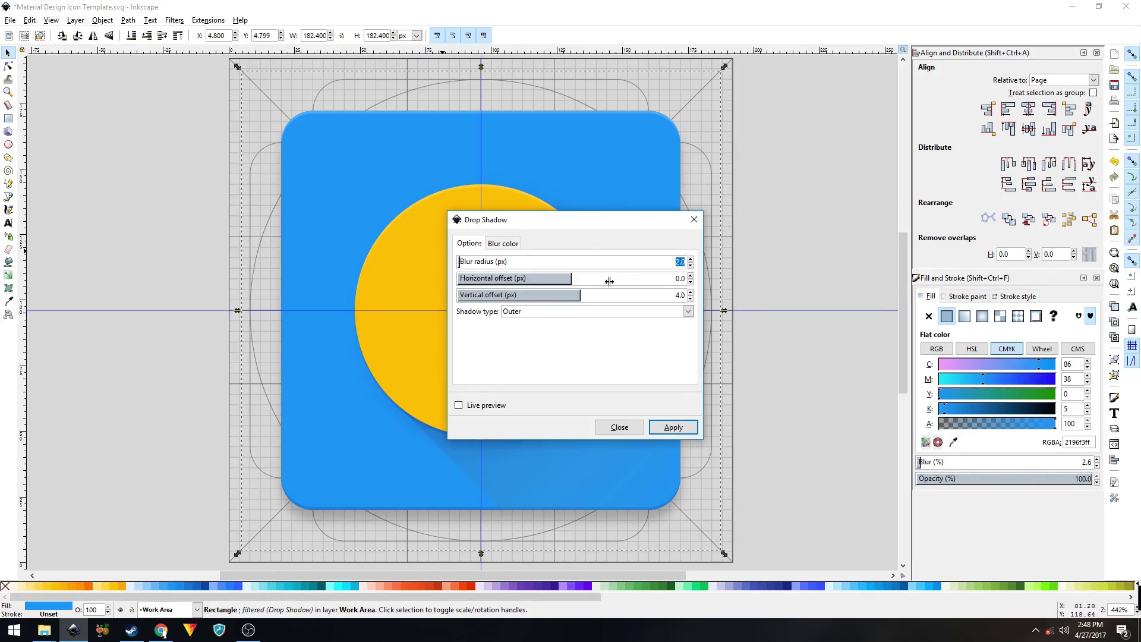
left_click(682, 296)
type("0")
left_click(670, 428)
left_click(633, 429)
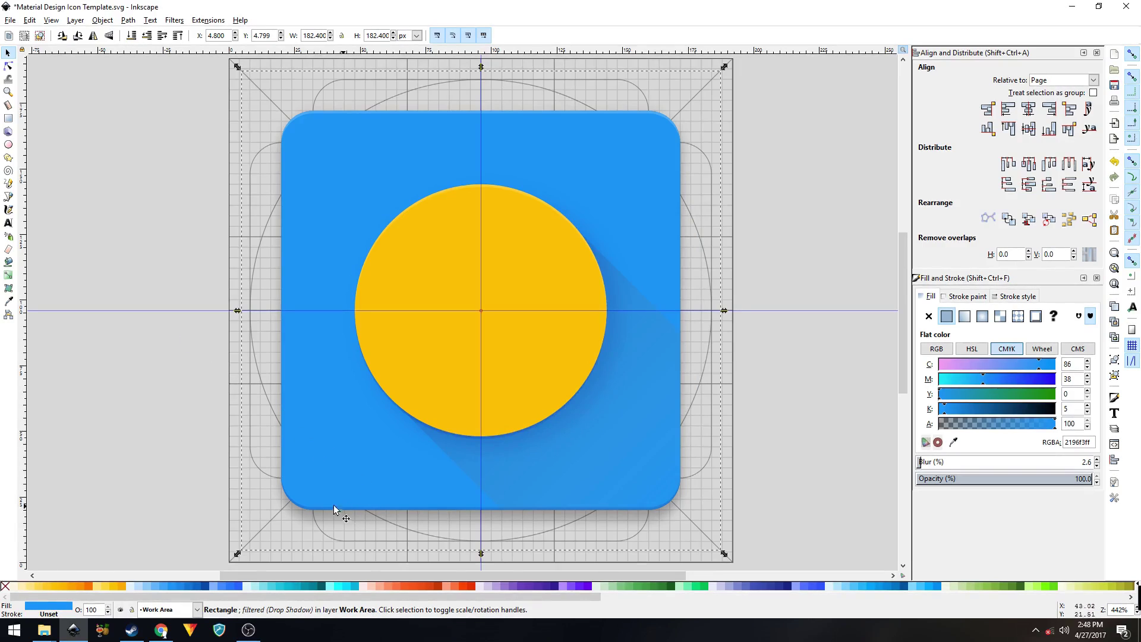
left_click(222, 429)
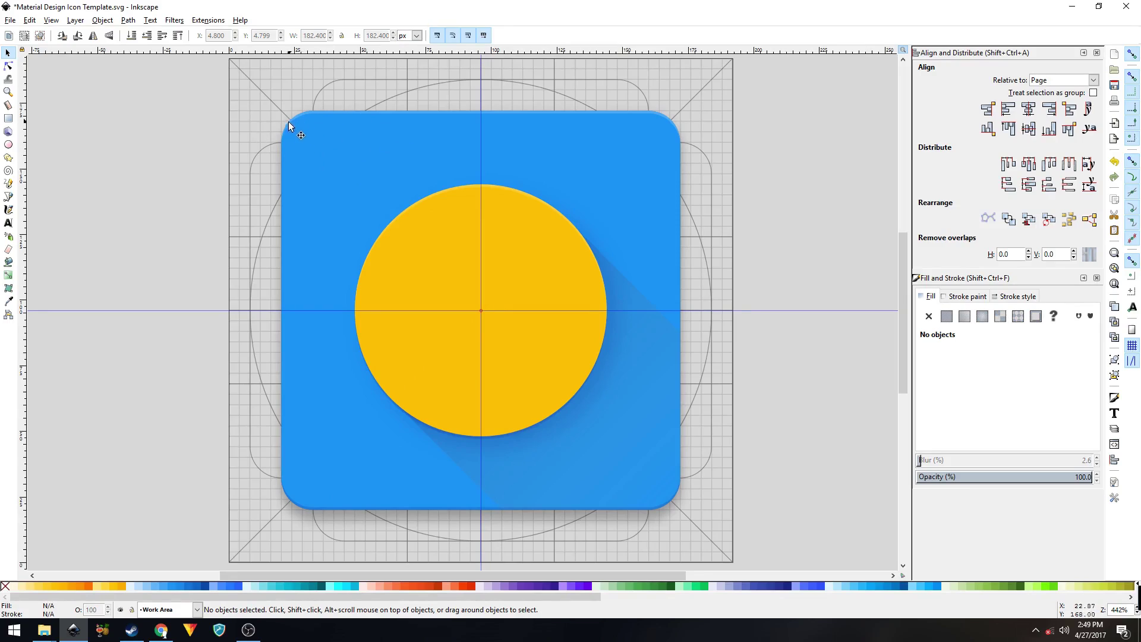
Raise a duplicate of the blue square above all other objects and remove its filters
left_click(321, 195)
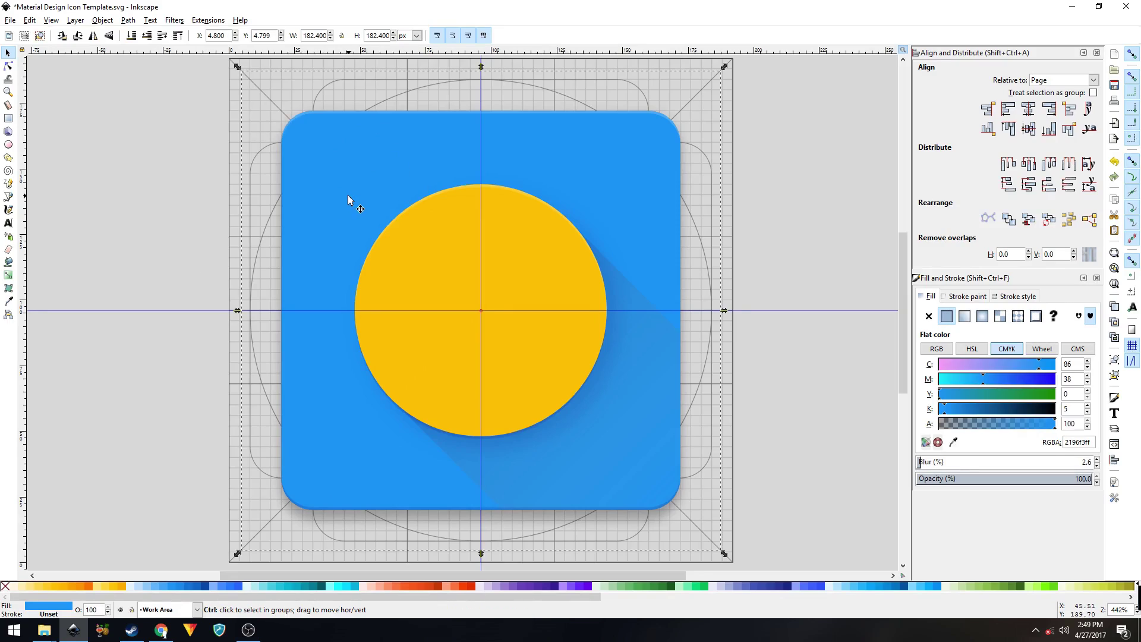
key("Home")
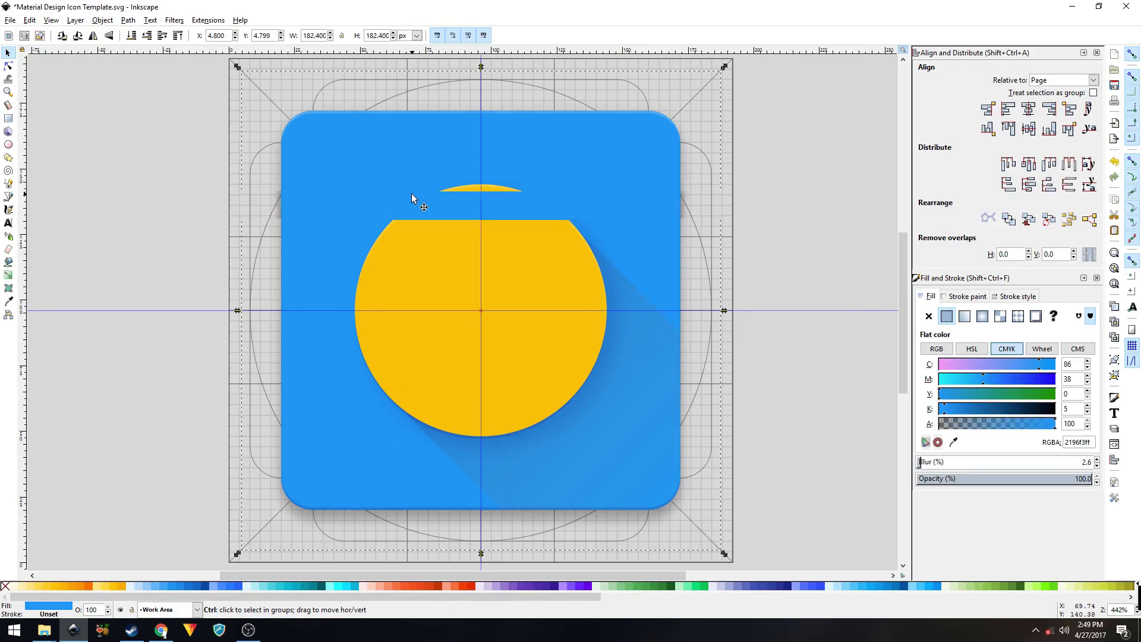
left_click(175, 19)
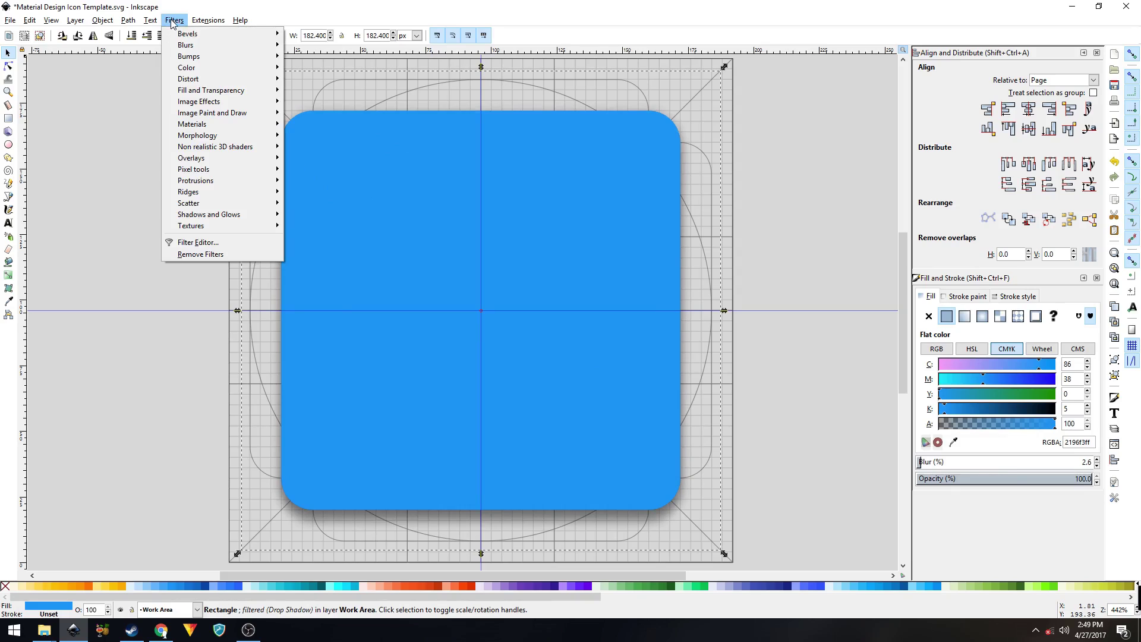
left_click(206, 254)
left_click(170, 182)
left_click(385, 193)
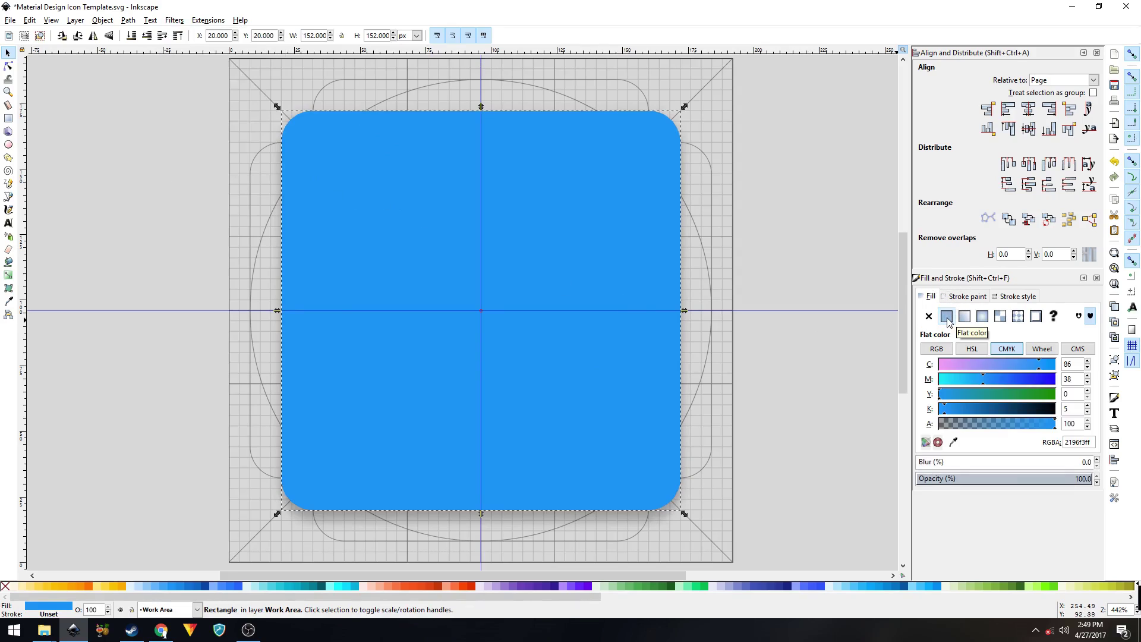
Fill the duplicate square with a radial gradient centered on its upper-left corner, its radii reaching the midpoints of the upper and left edges
left_click(983, 317)
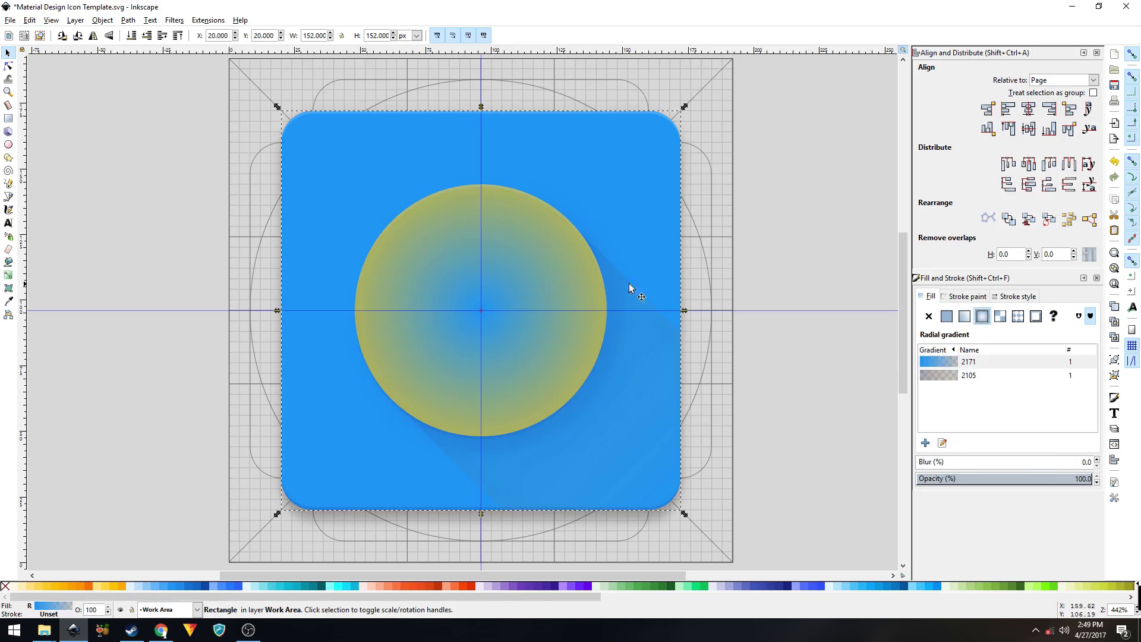
left_click(8, 276)
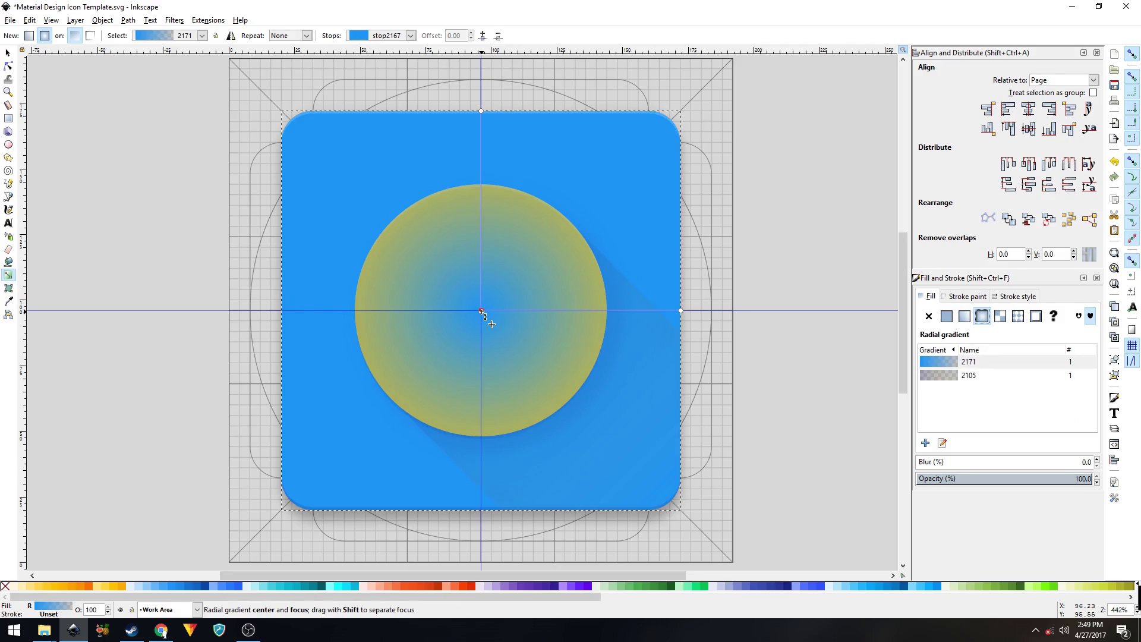
left_click_drag(482, 312, 282, 111)
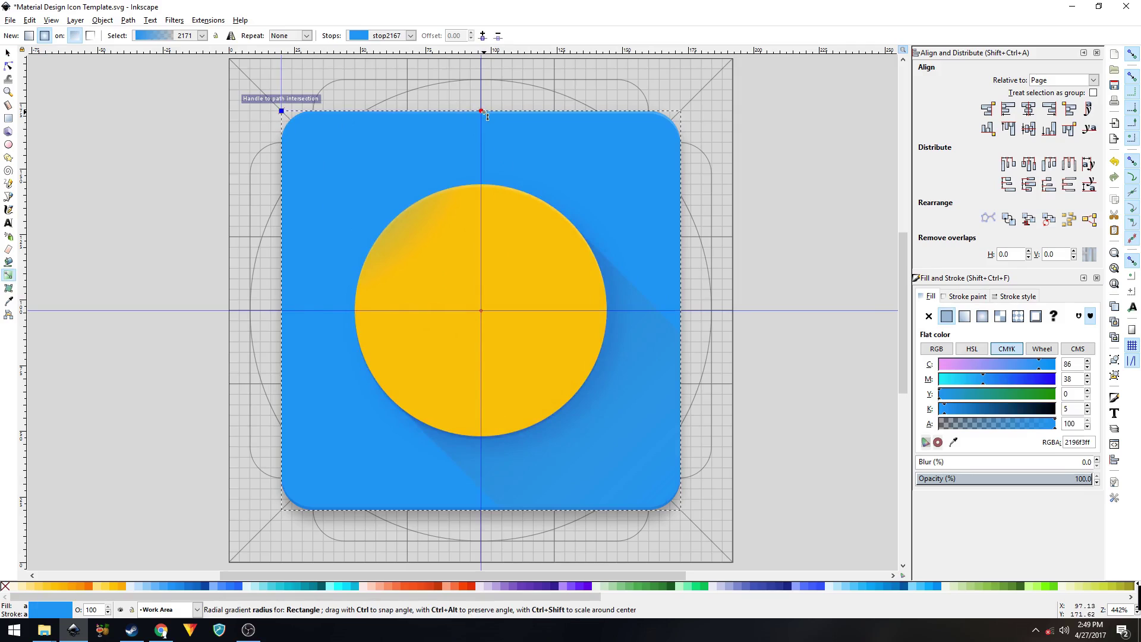
left_click_drag(480, 112, 298, 287)
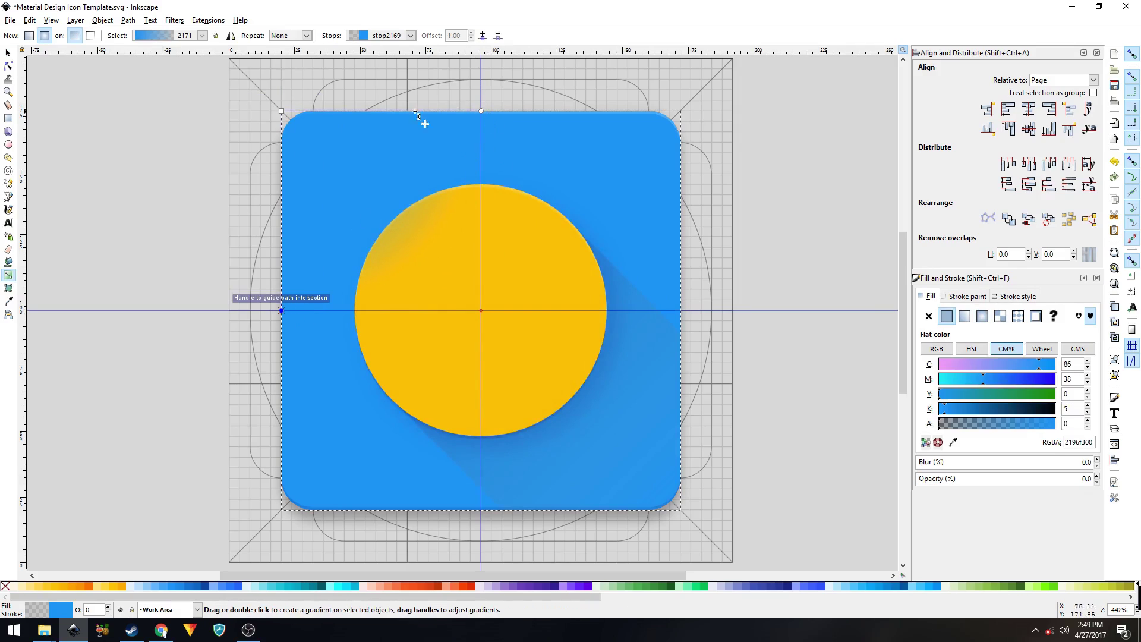
Set the radial gradient's center stop to white ffffff with an alpha of 10
left_click(281, 111)
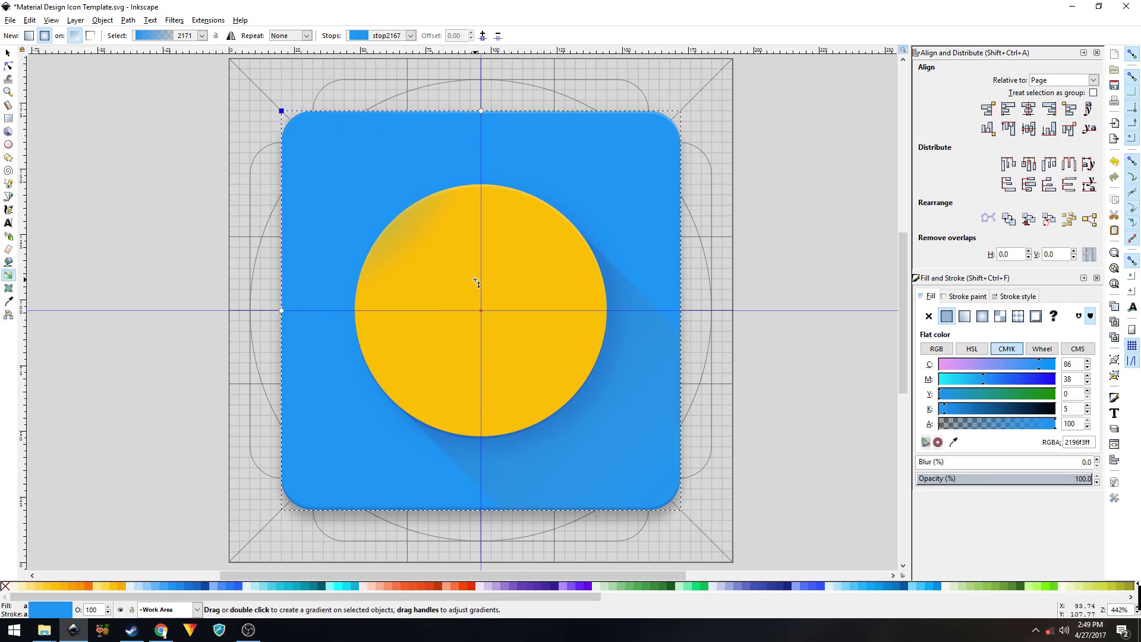
left_click_drag(972, 410, 920, 417)
left_click_drag(967, 383, 896, 367)
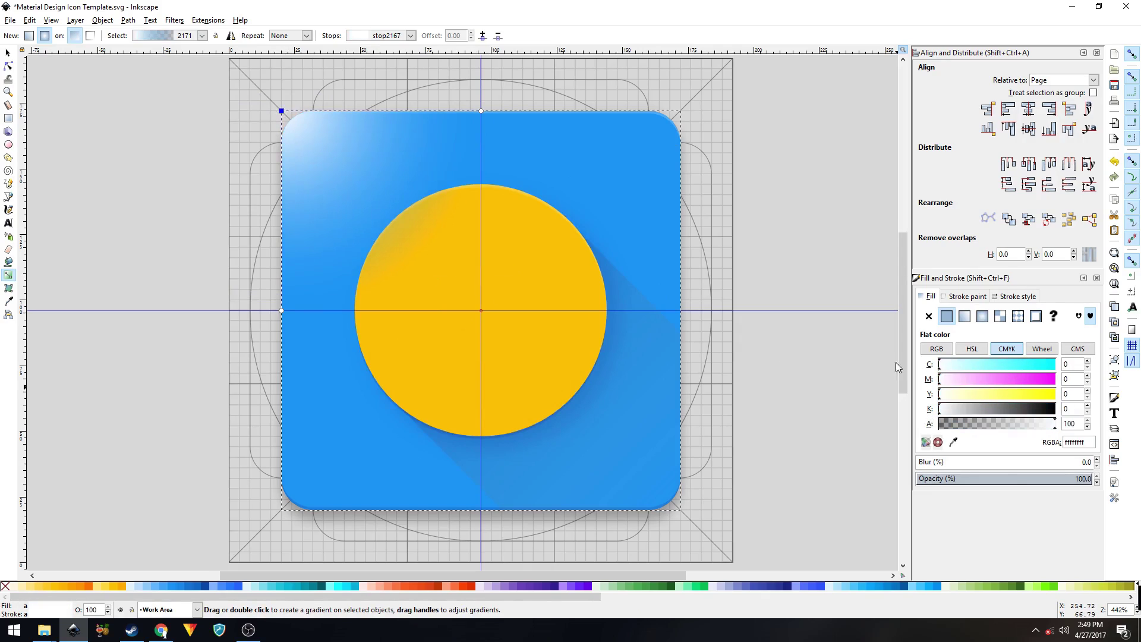
double_click(1069, 423)
type("10")
key("Return")
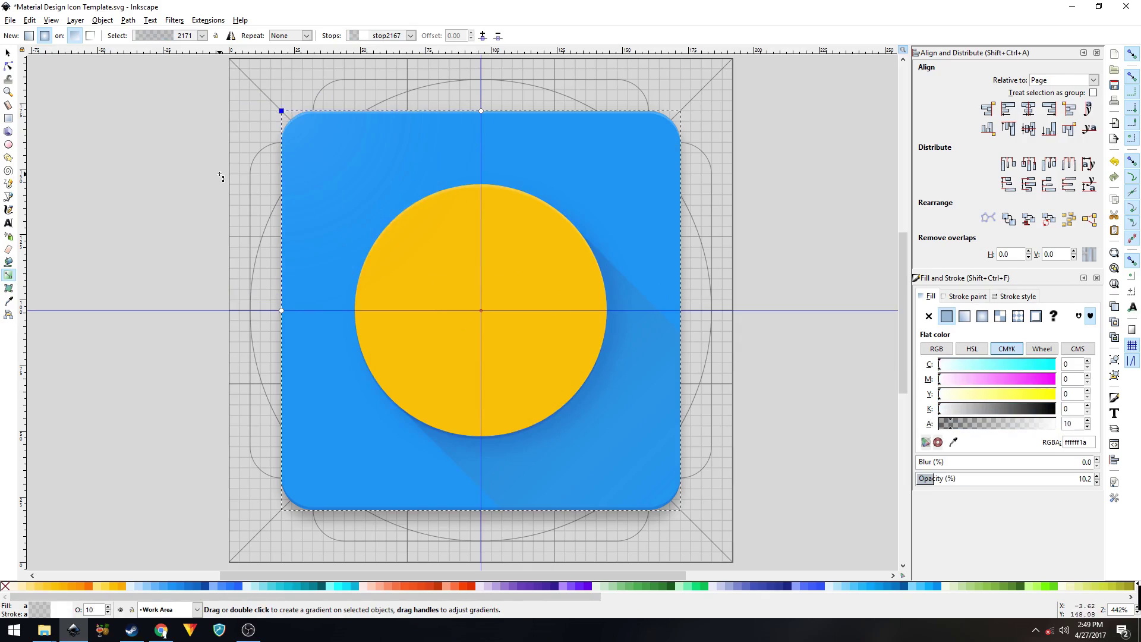
Deselect the duplicate square and examine the radial finish highlight near the icon's upper-left corner up close and at full size
key("s")
left_click(223, 152)
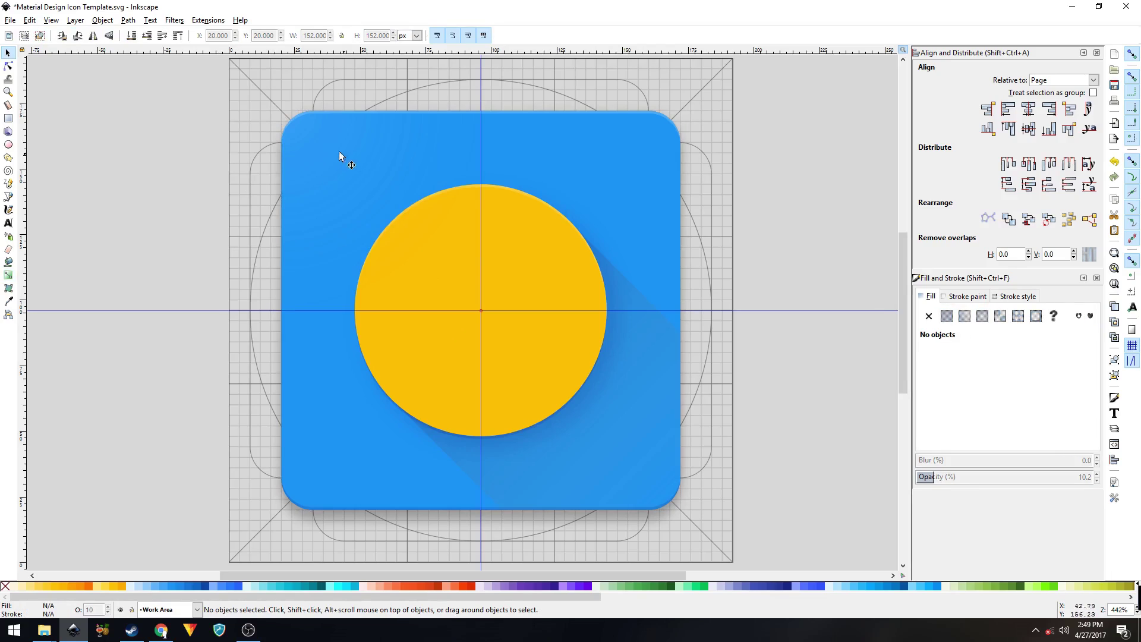
left_click(324, 142)
key("Escape")
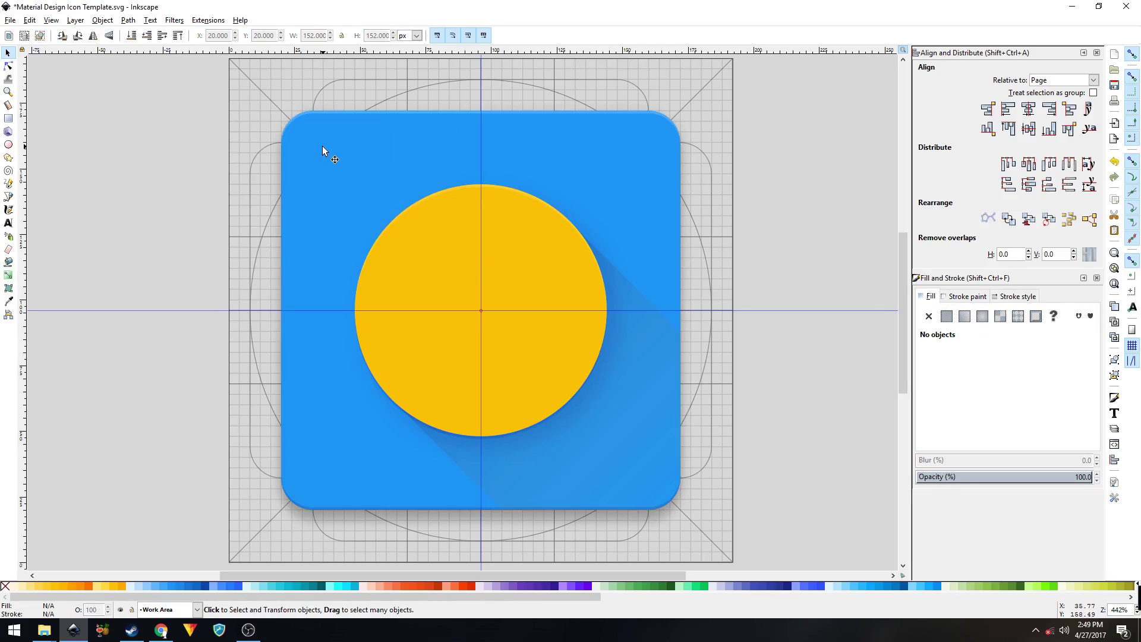
scroll(315, 134, "up", 1, "ctrl")
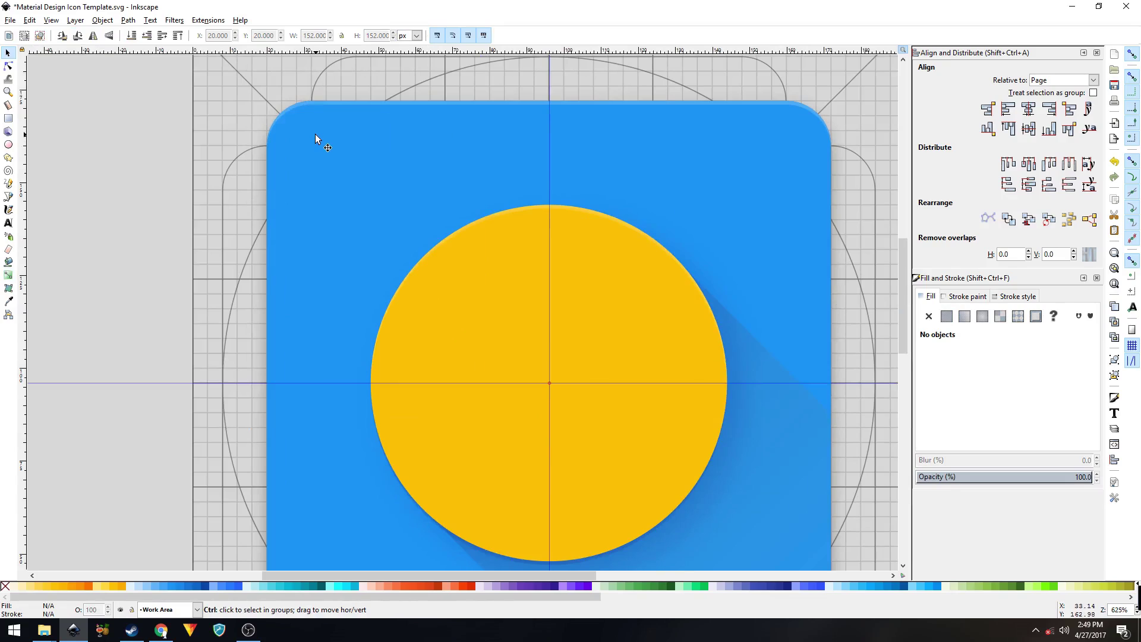
scroll(315, 137, "down", 1, "ctrl")
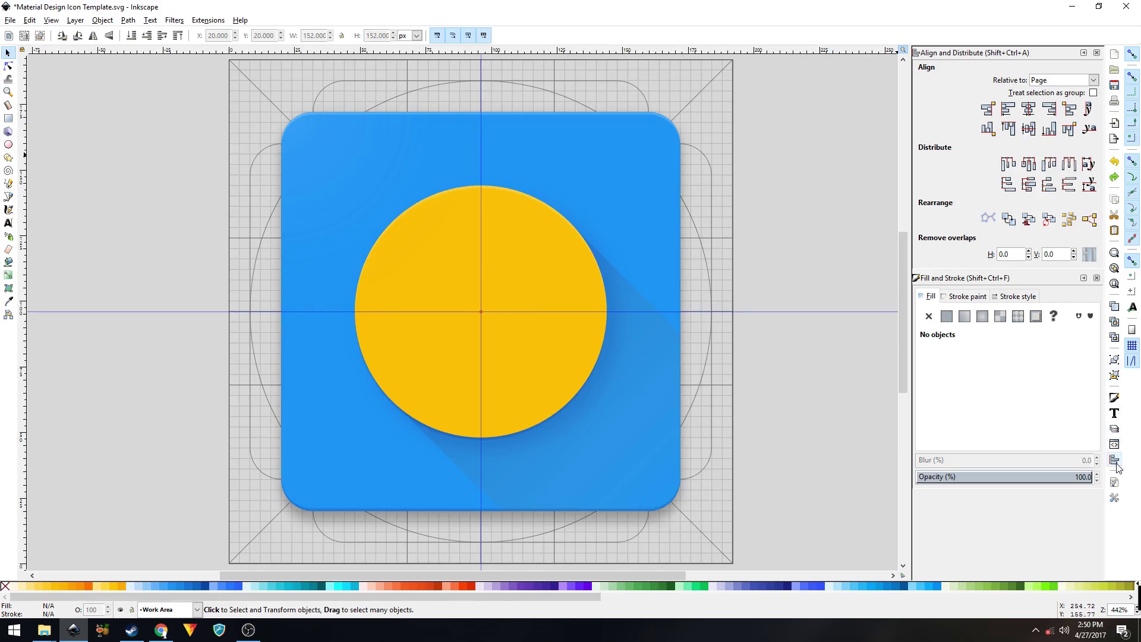
Hide the Icon Template layer and the guides to view the finished icon on its own
left_click(1114, 429)
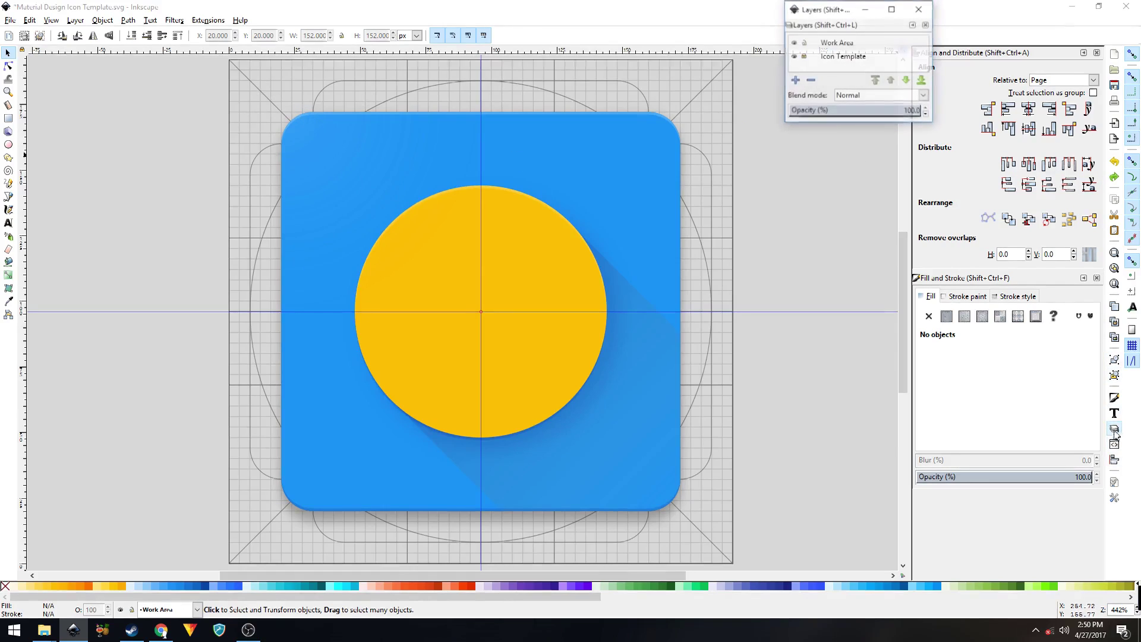
left_click(794, 57)
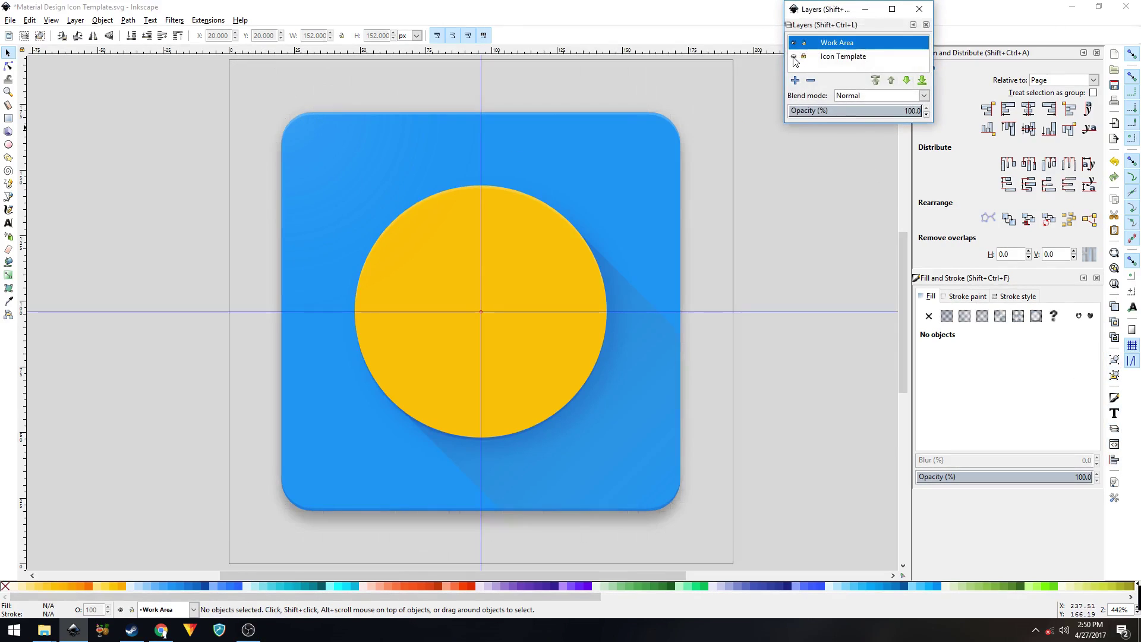
left_click(52, 21)
left_click(91, 87)
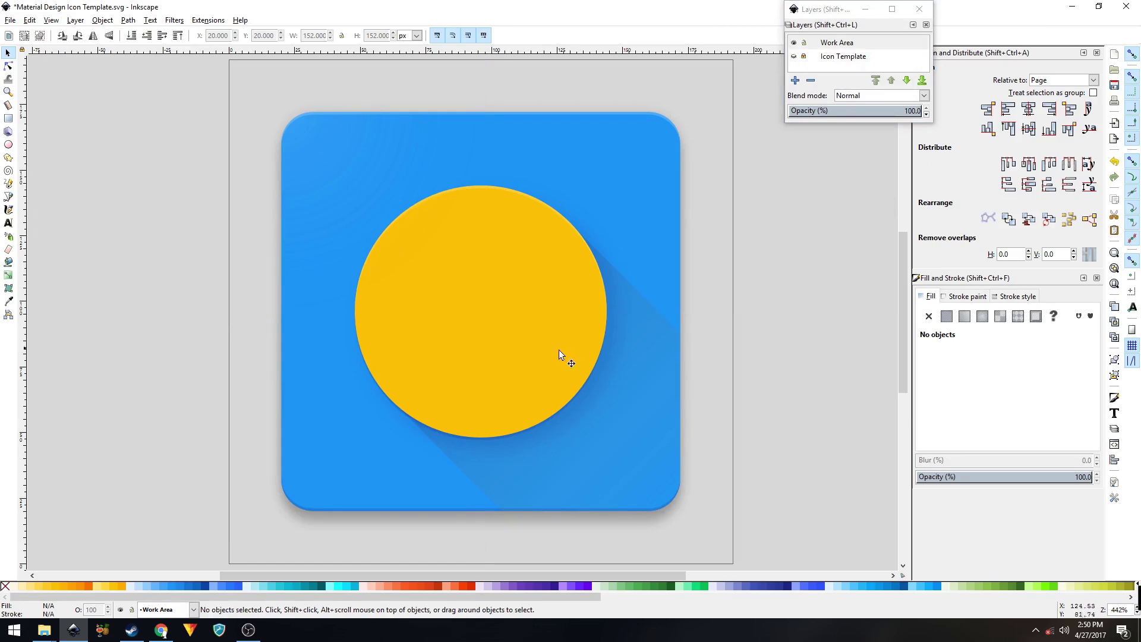
scroll(559, 349, "down", 2, "ctrl")
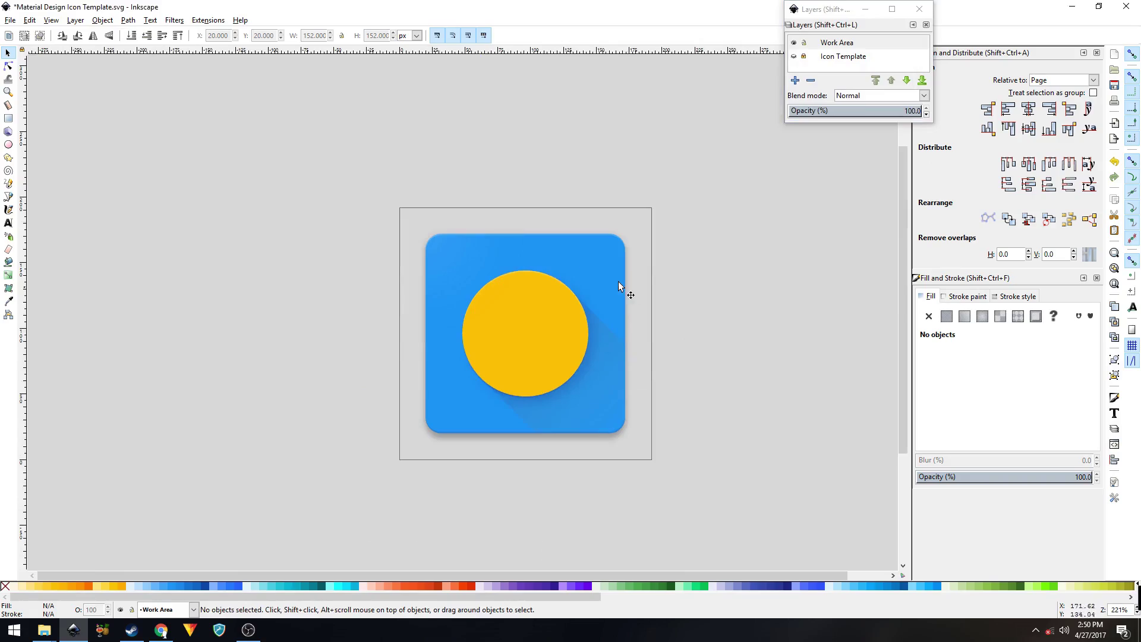